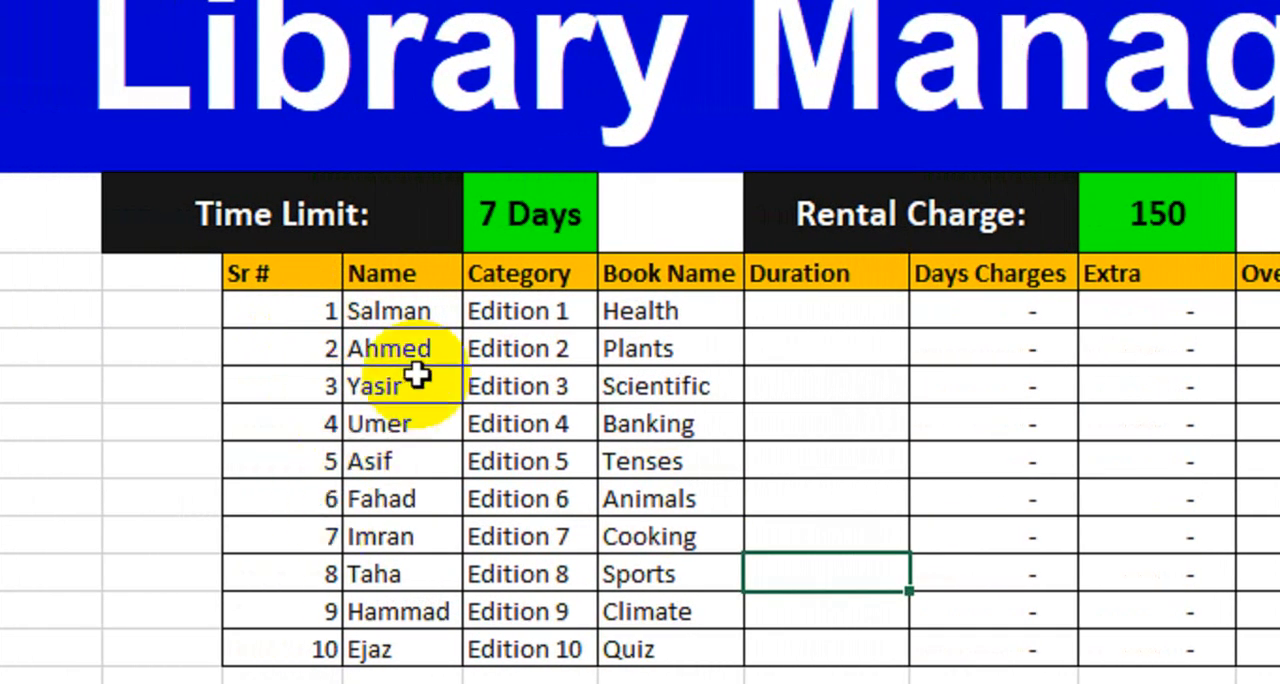
Step: Examine the first record's name, category and book name, the Duration column and the Time Limit cell
click(357, 309)
click(522, 311)
click(646, 313)
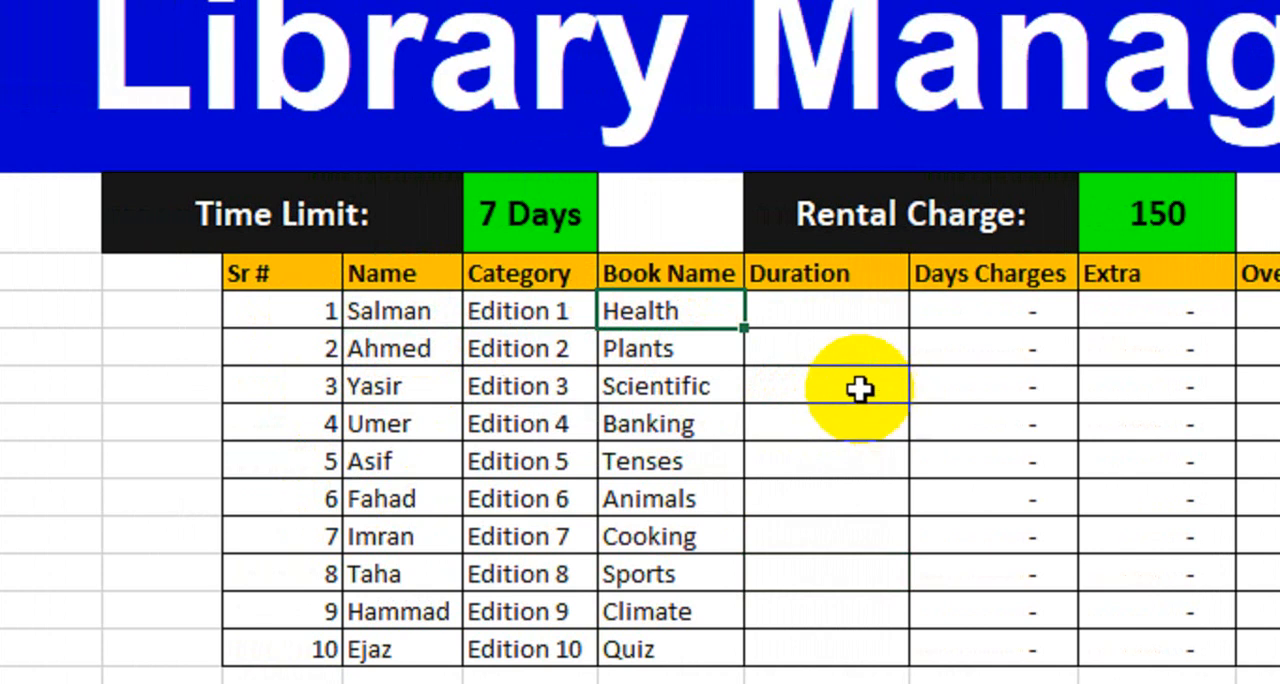
click(826, 314)
drag(860, 320, 863, 563)
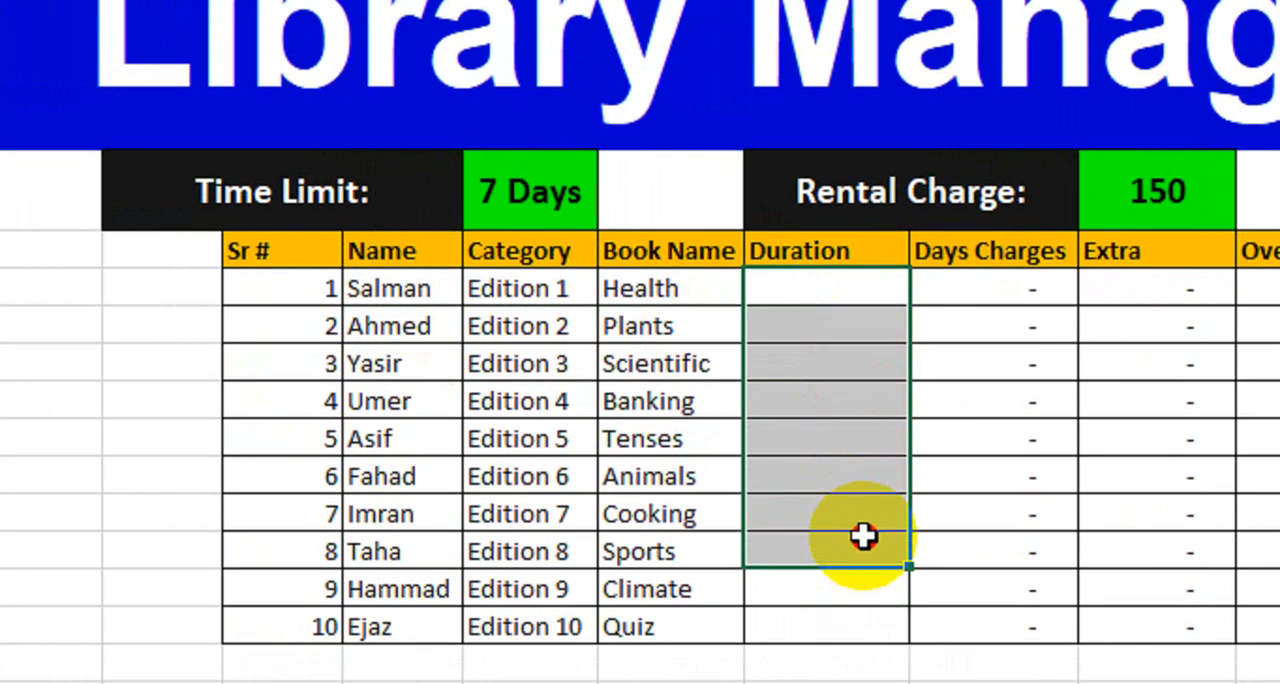
click(879, 326)
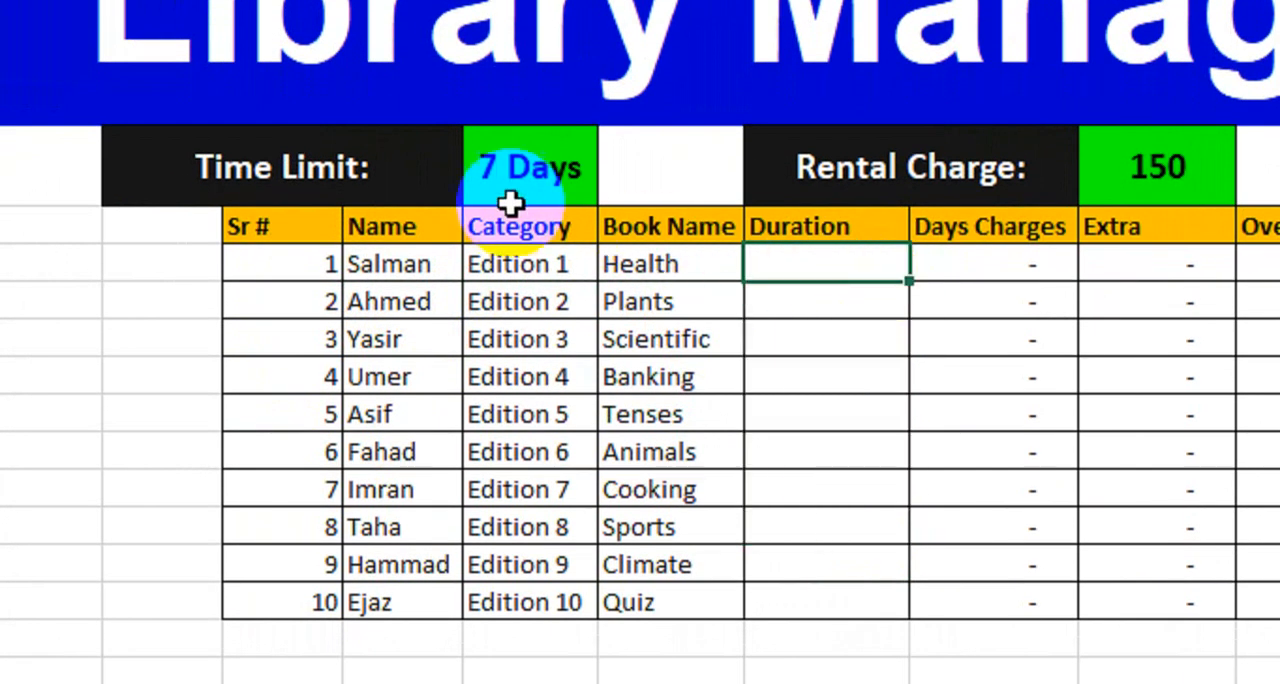
click(357, 166)
click(543, 170)
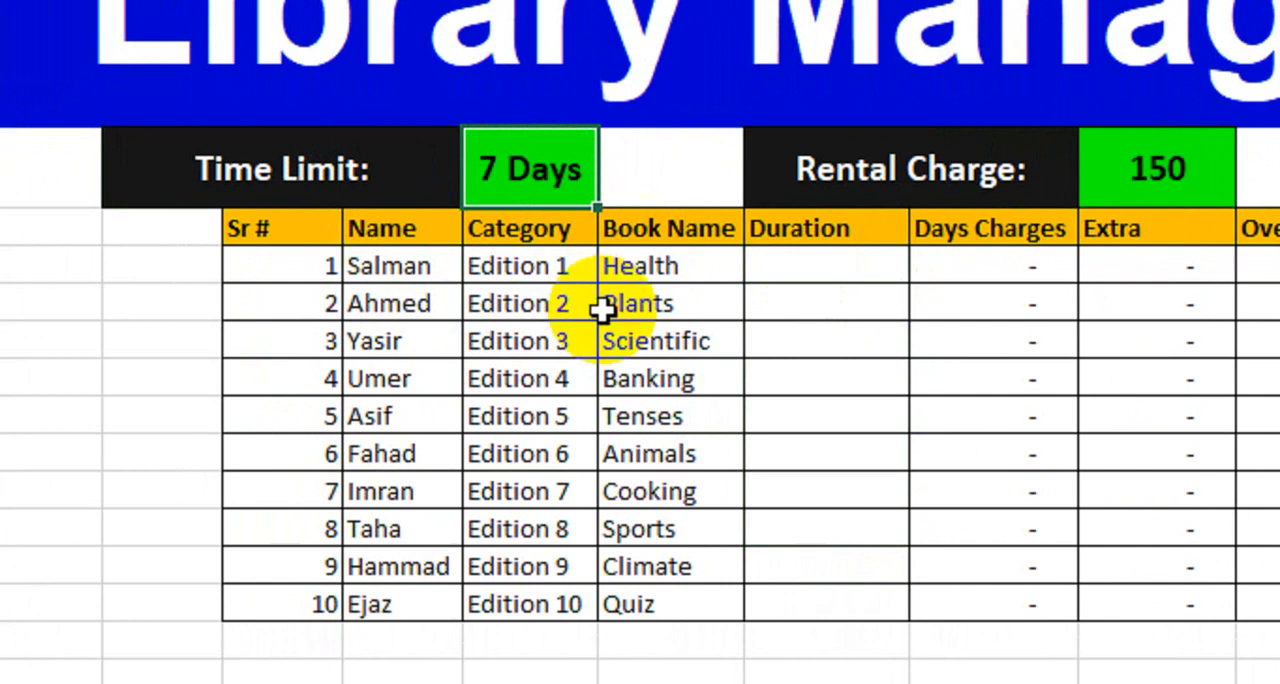
Step: Test the charge calculations by entering first 5 and then 8 as the Health book's duration
click(851, 267)
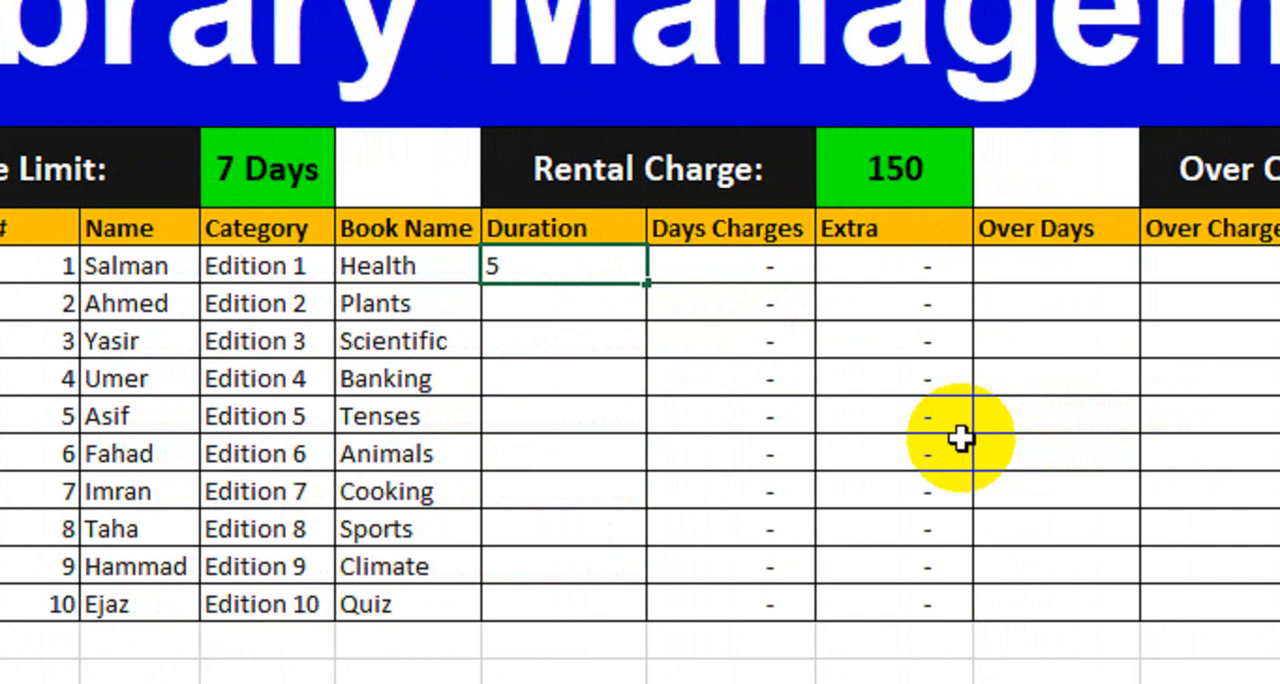
key(Return)
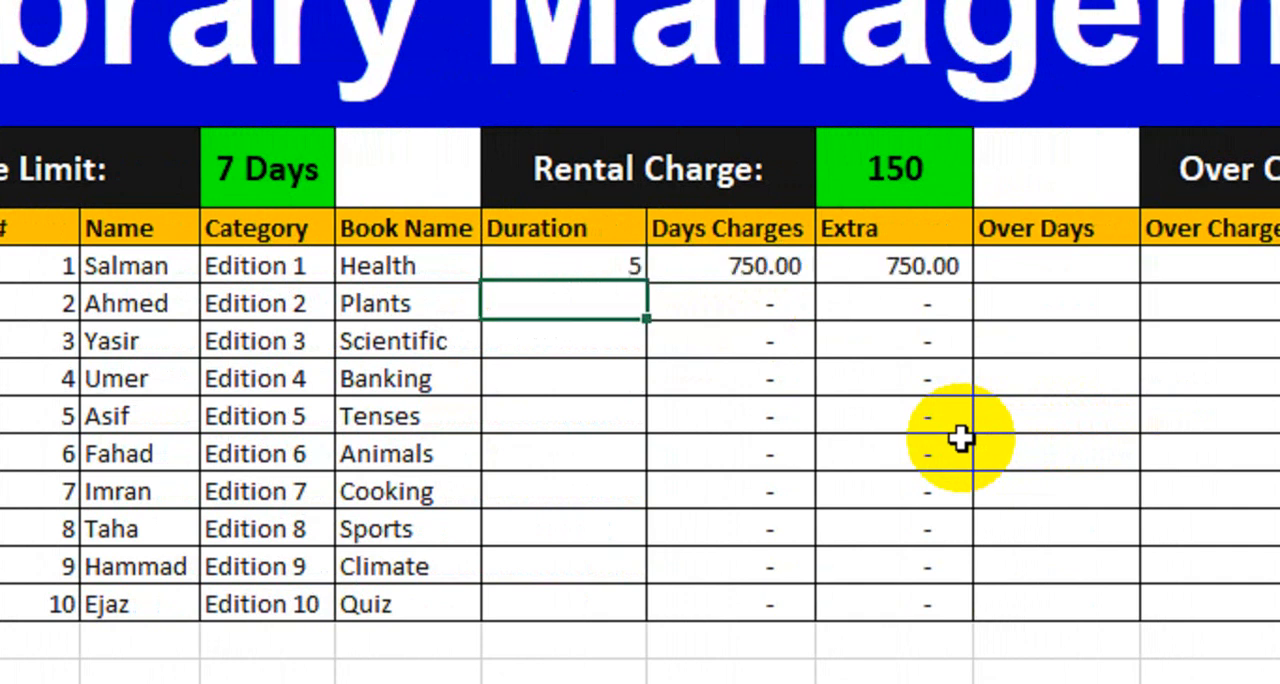
click(722, 268)
click(900, 268)
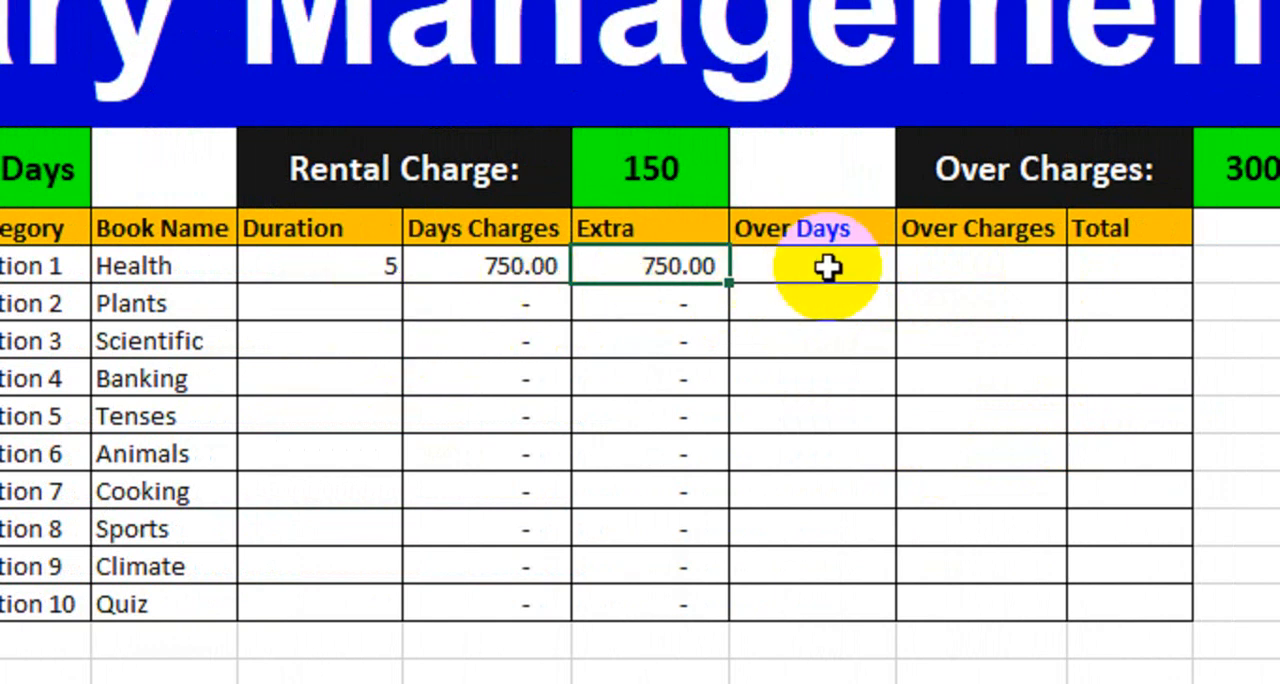
click(388, 272)
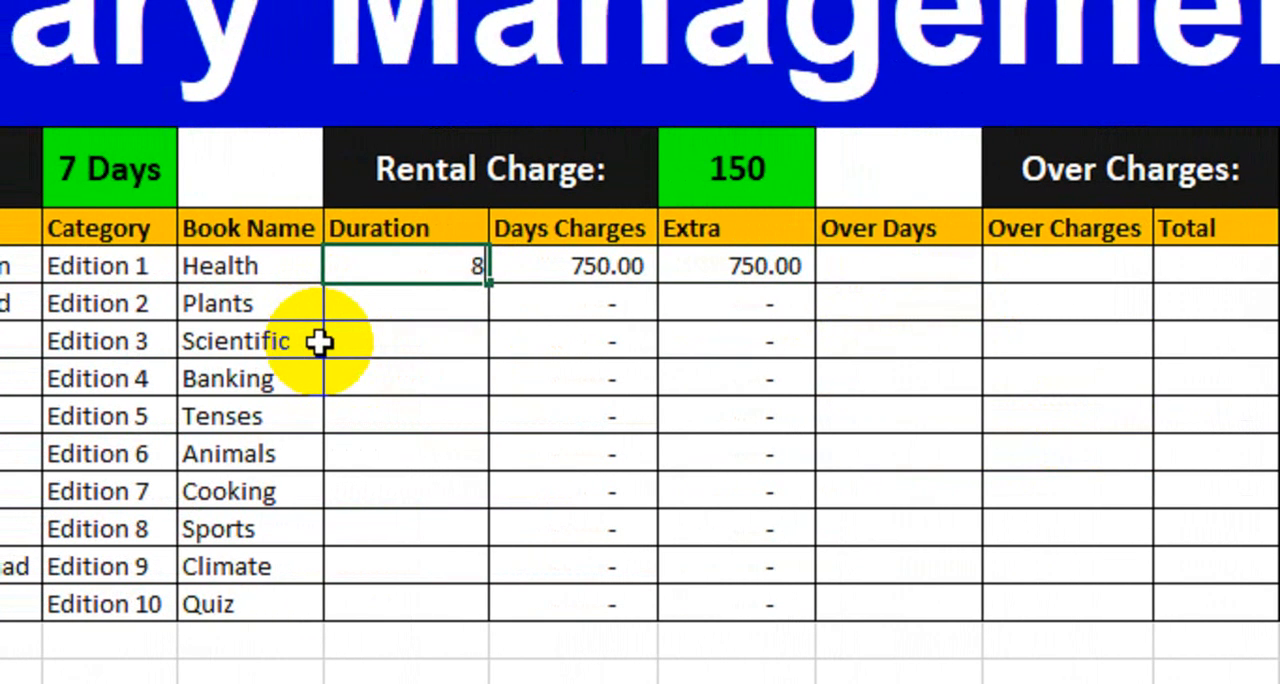
key(Return)
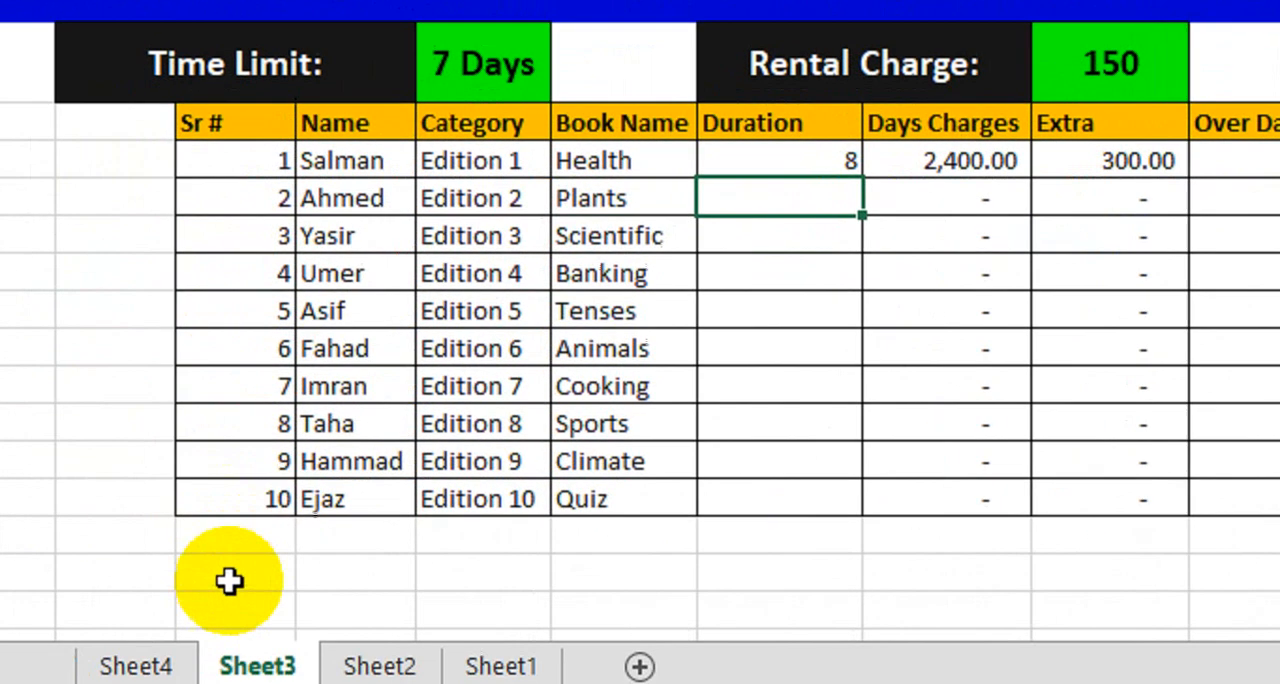
Step: Switch to Sheet4 and review the Rental Charge and Over Charges rates above the table
click(156, 664)
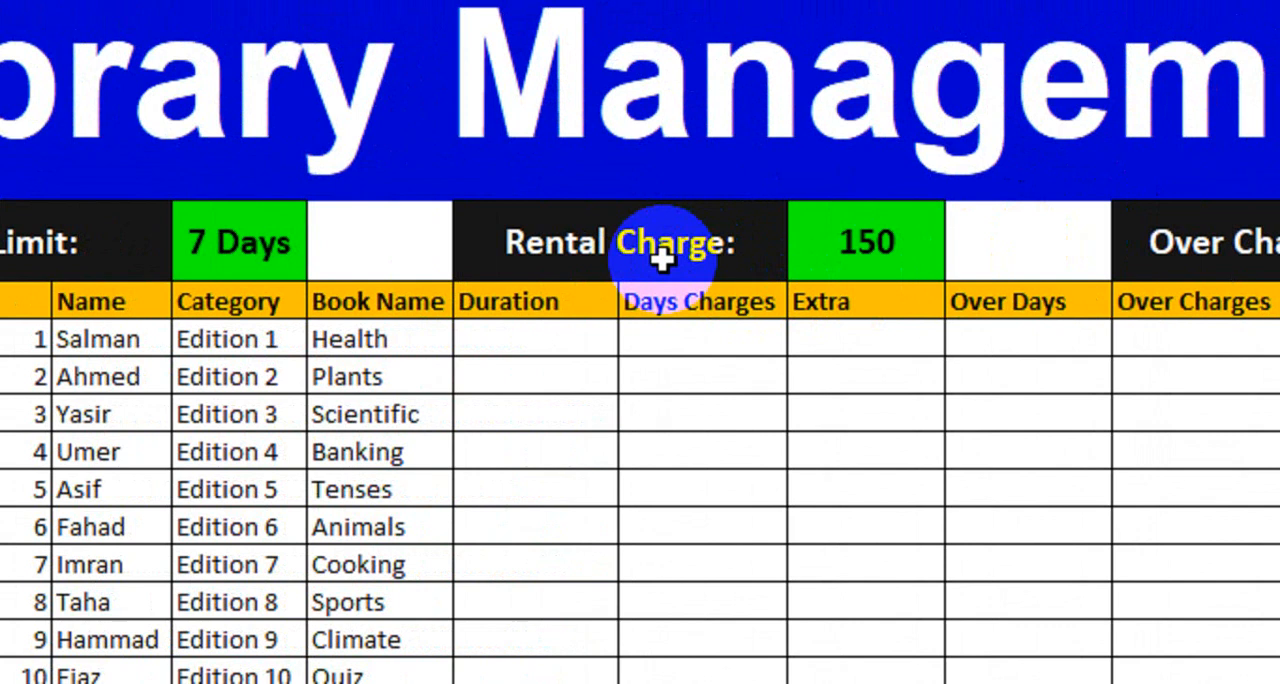
click(864, 249)
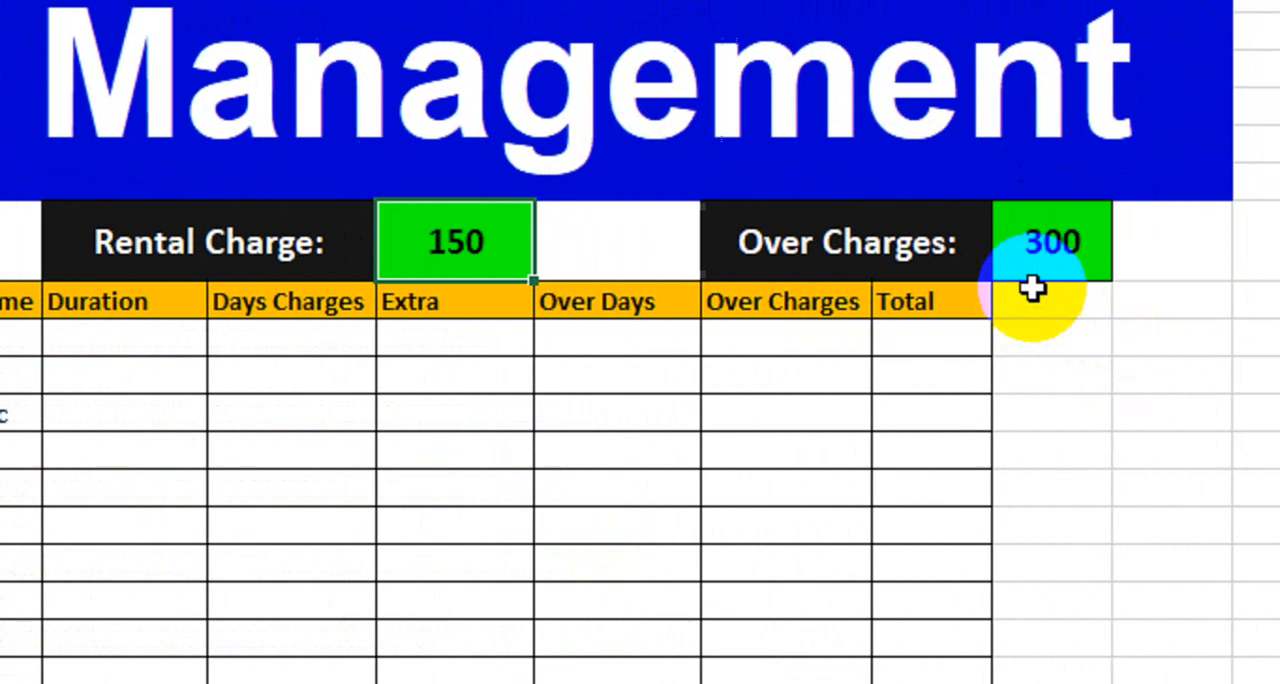
click(986, 262)
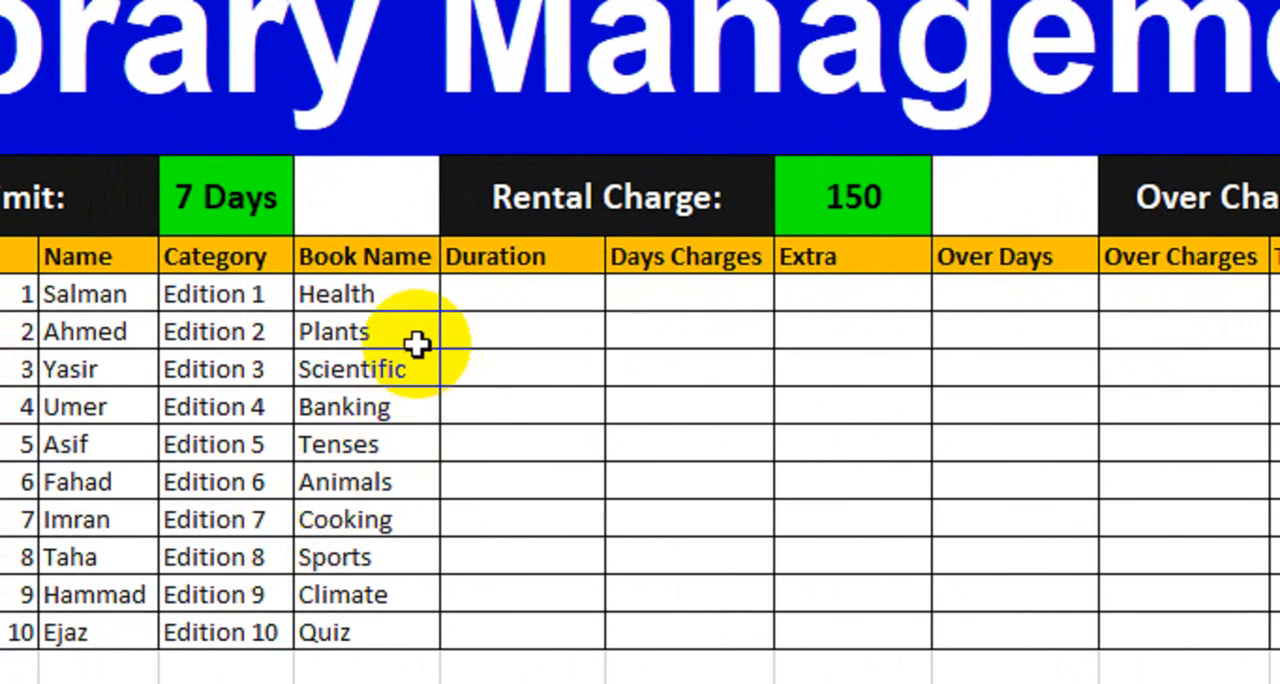
Step: Enter durations of 5, 2, 9, 3 and 9 for the books Health, Plants, Scientific, Banking and Tenses
drag(391, 294, 371, 482)
click(525, 298)
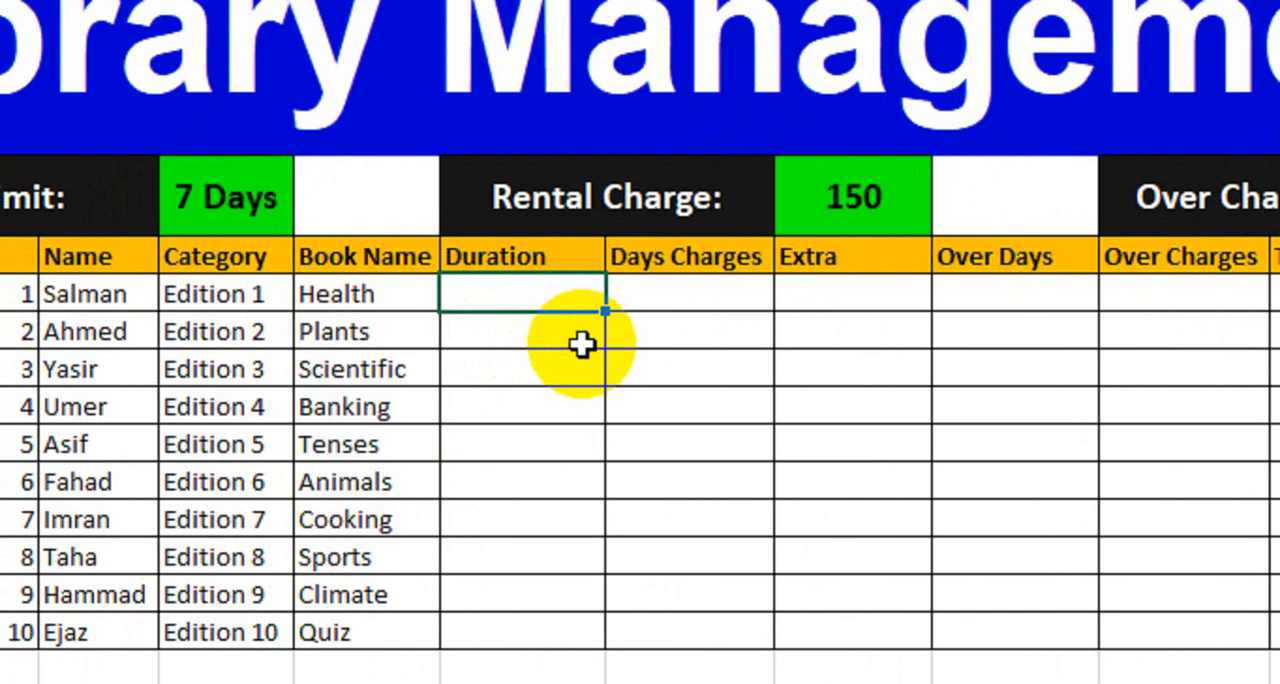
text(5)
key(Return)
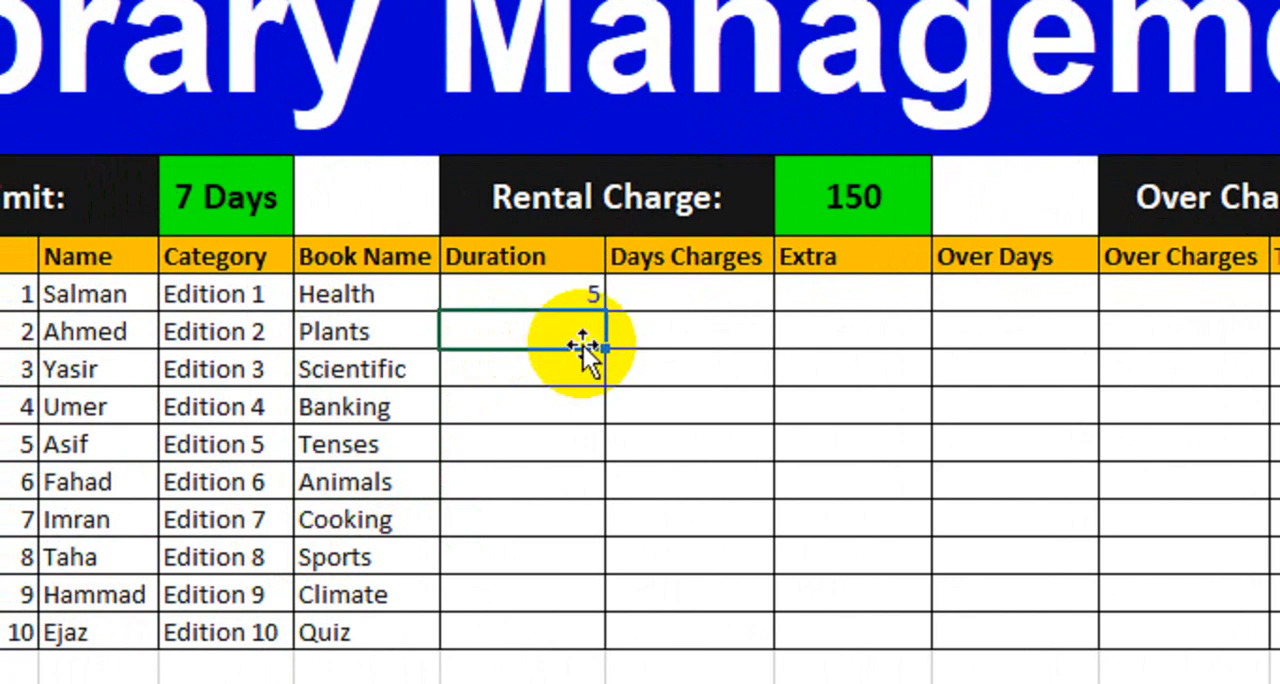
text(2)
key(Return)
text(9)
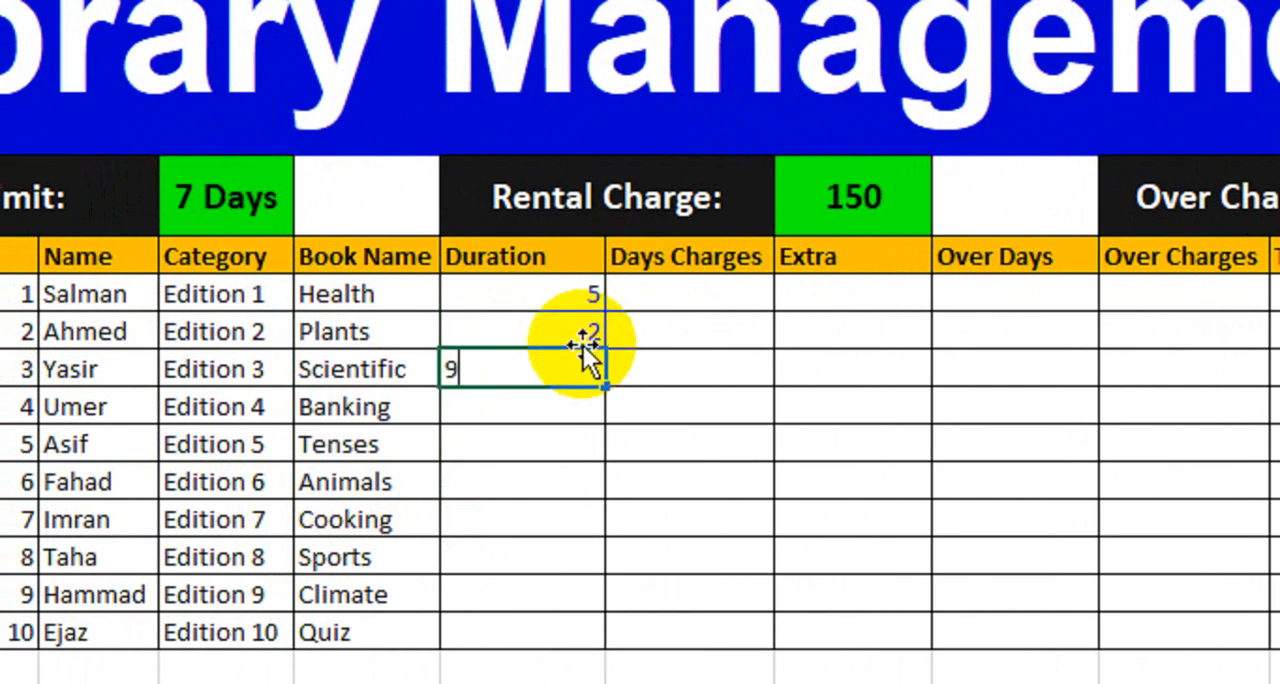
key(Return)
text(3)
key(Return)
text(9)
key(Return)
Step: Enter durations of 6, 8, 12, 7 and 3 for the books Animals, Cooking, Sports, Climate and Quiz
text(6)
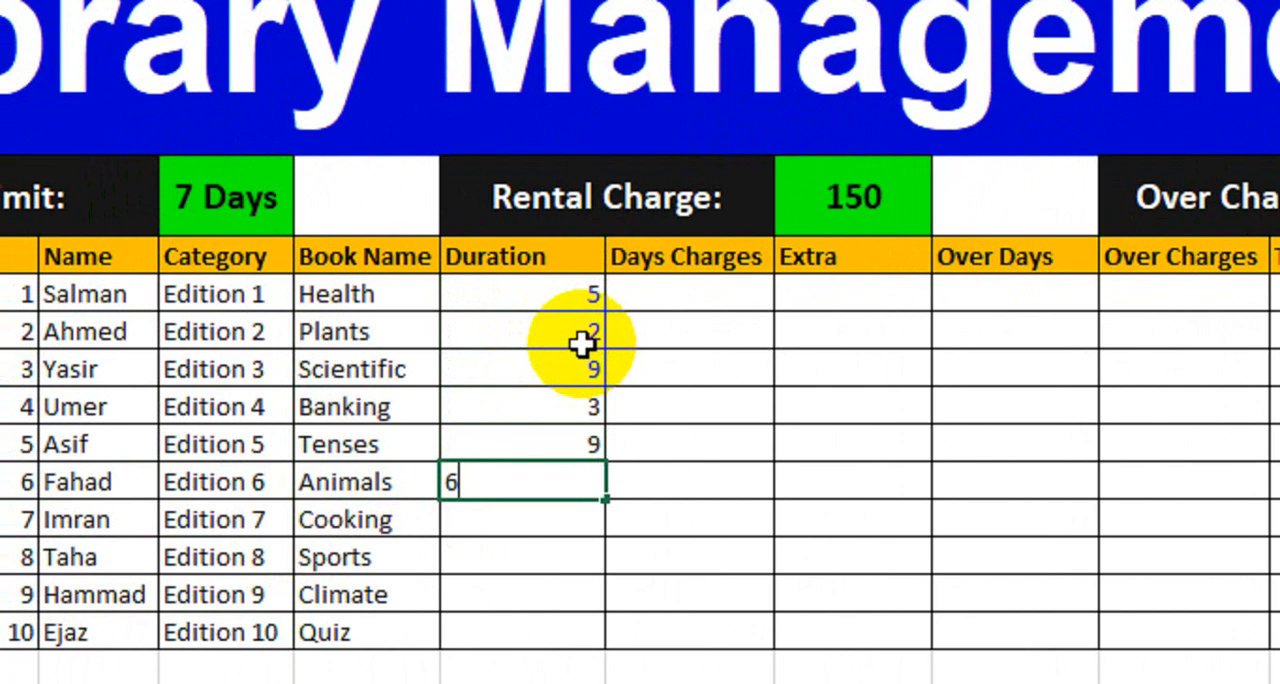
key(Return)
text(8)
key(Return)
text(12)
key(Return)
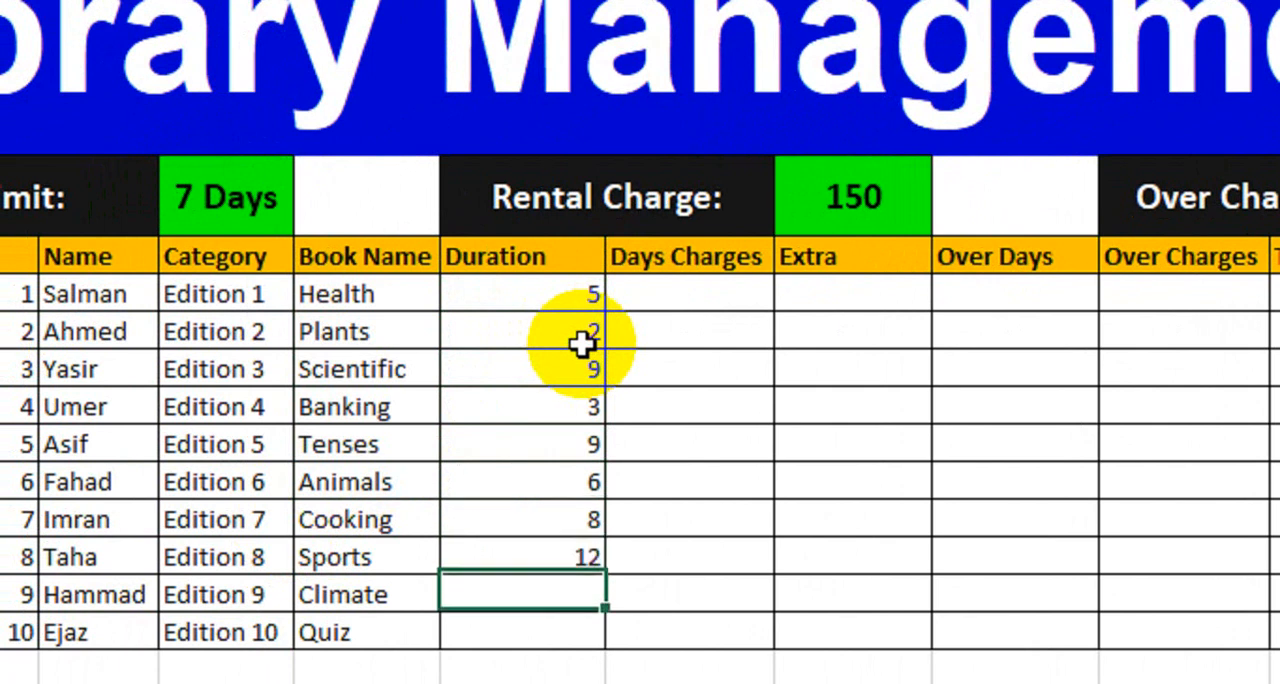
text(7)
key(Return)
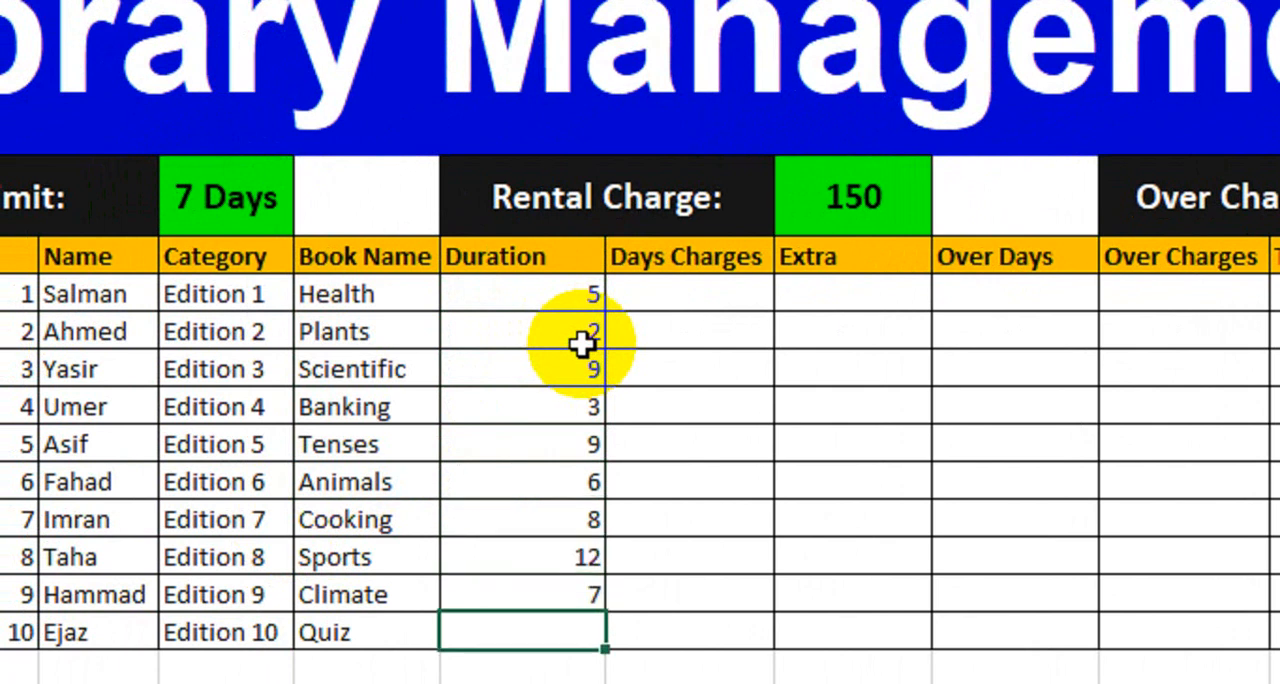
text(3)
key(Return)
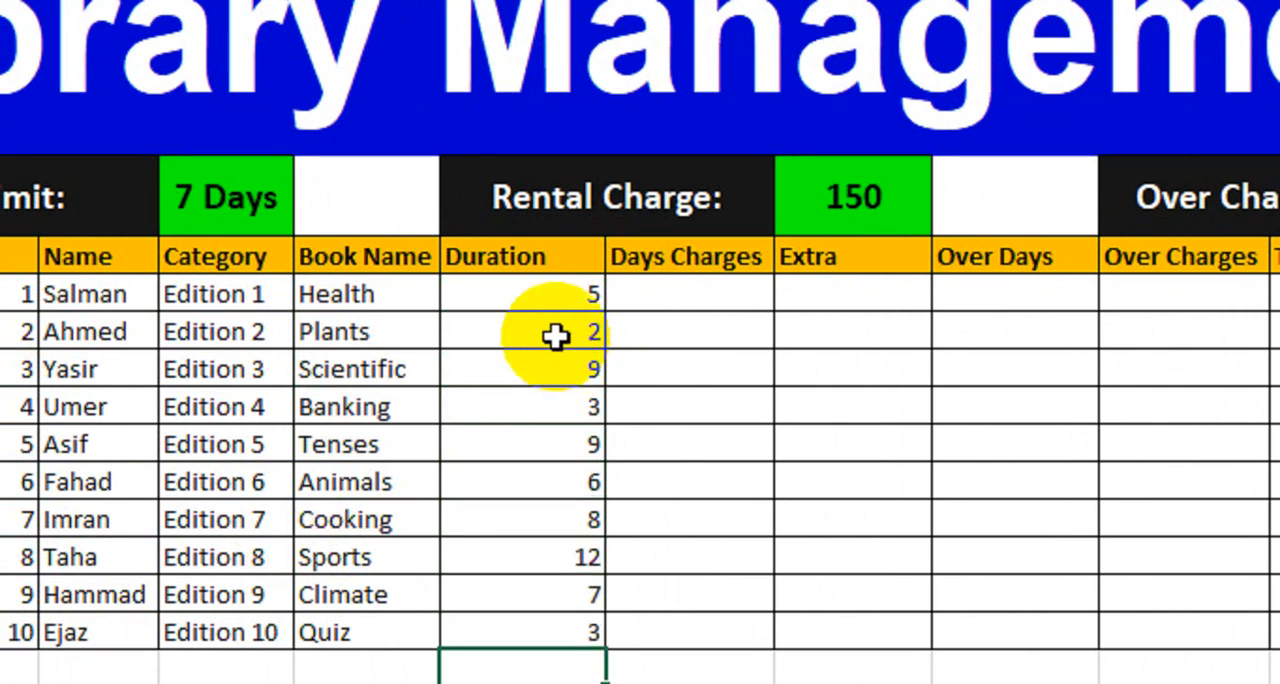
drag(529, 286, 521, 622)
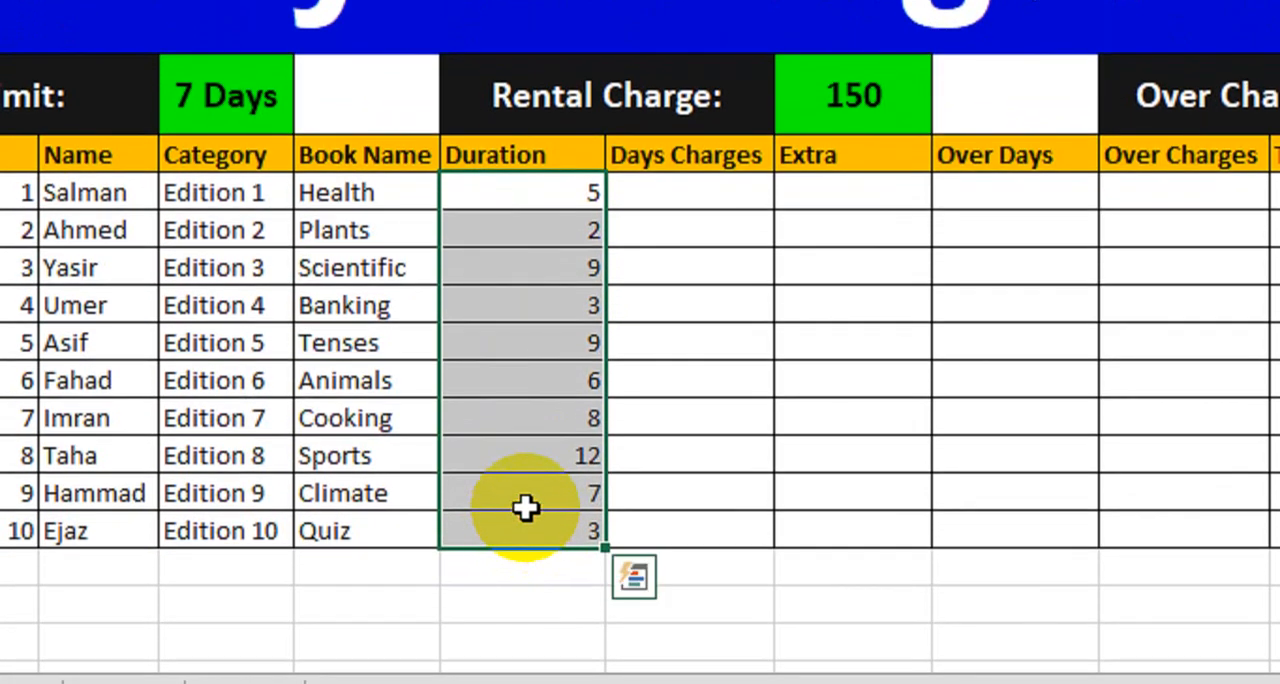
Step: Begin an IF formula in the Health row's Days Charges cell with the logical test G10<=7
click(691, 213)
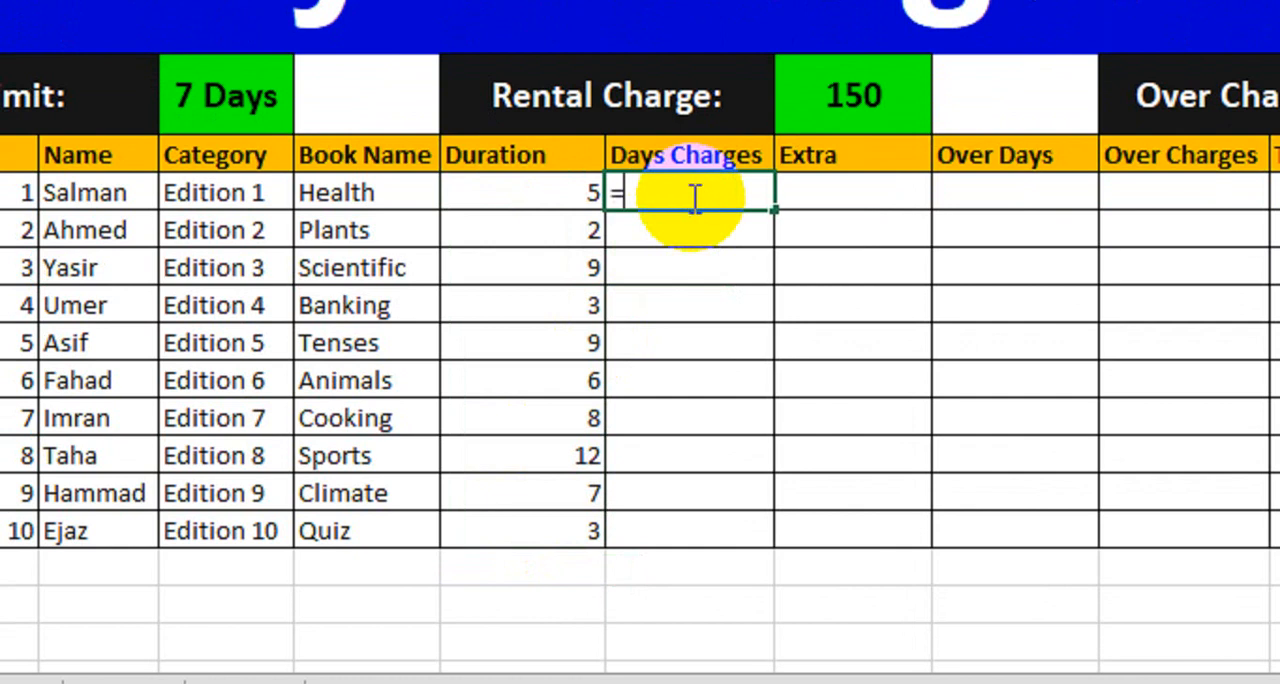
text(=if)
key(Tab)
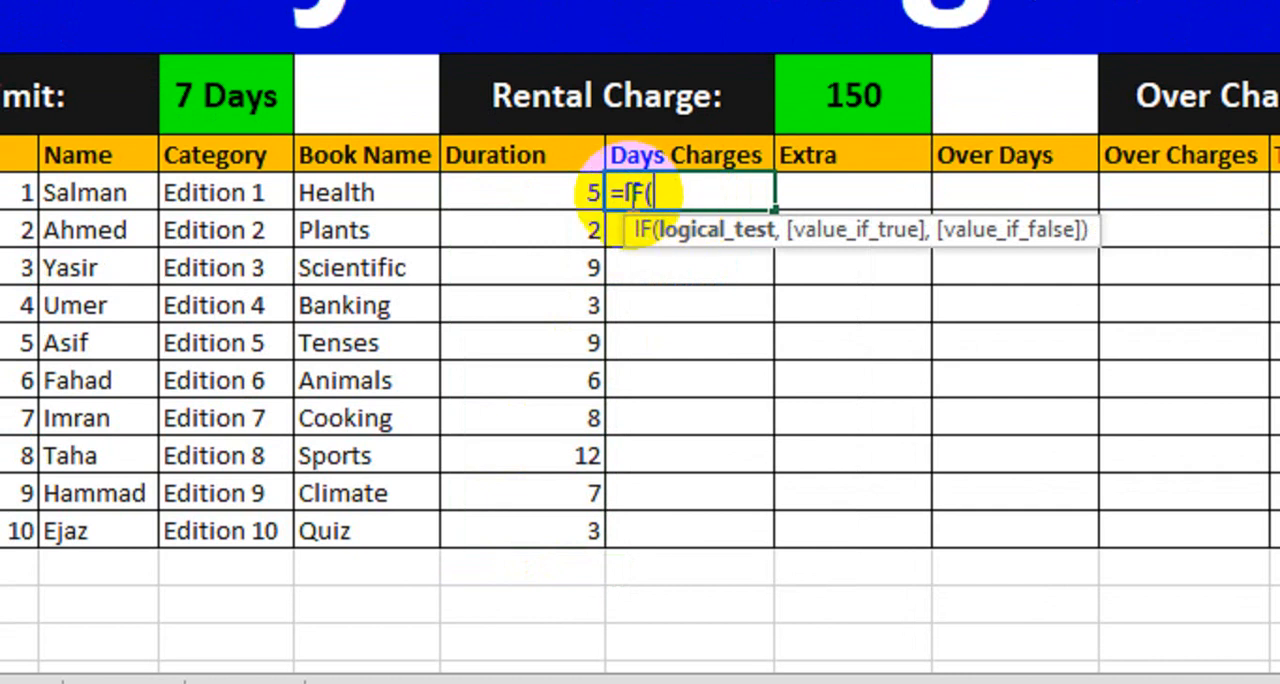
click(562, 193)
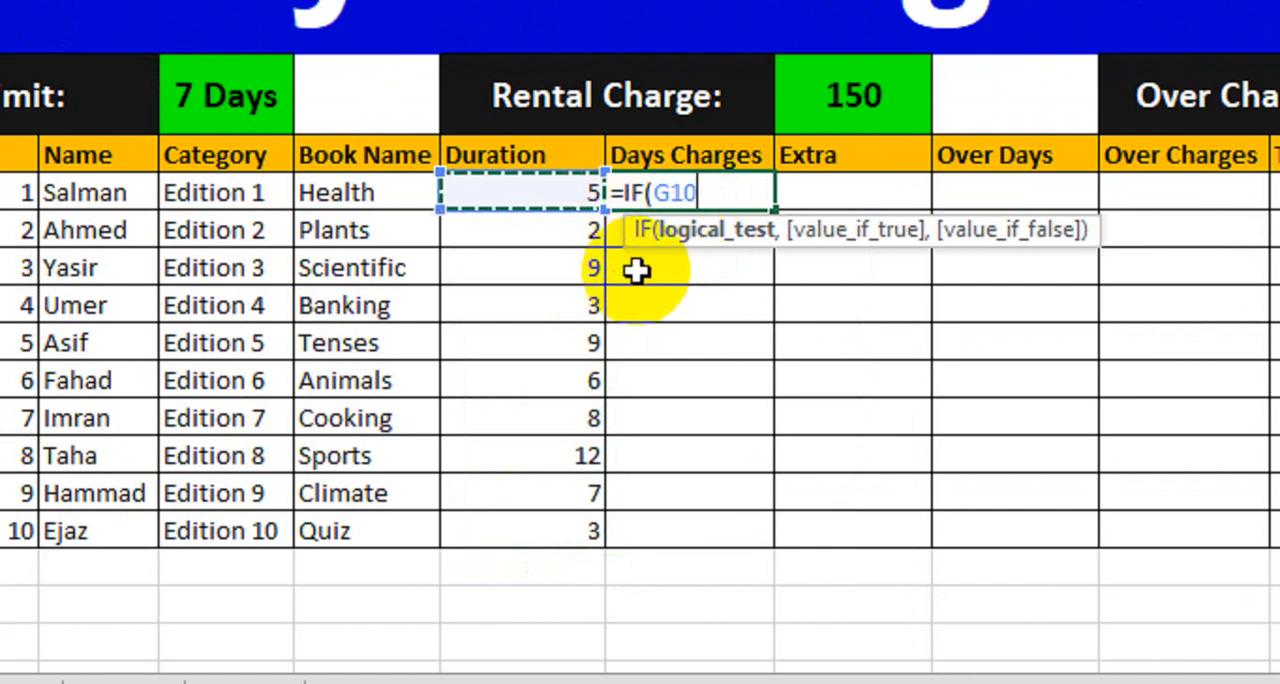
text(<=7)
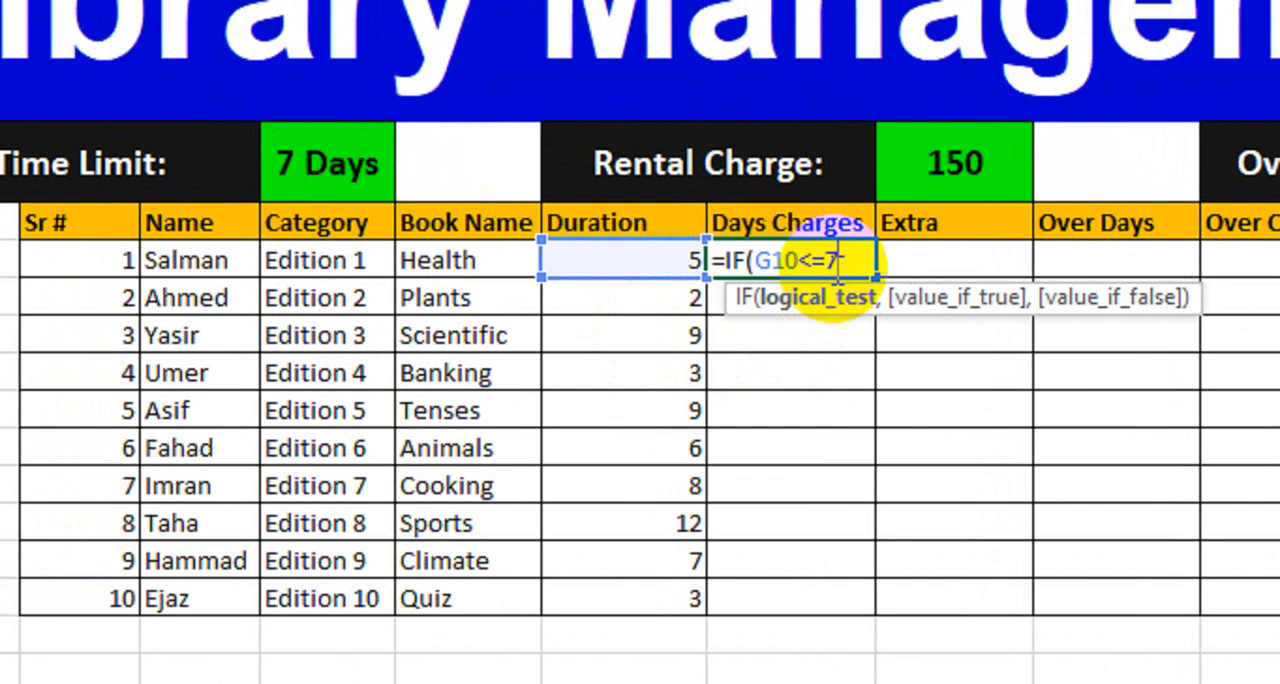
text(,)
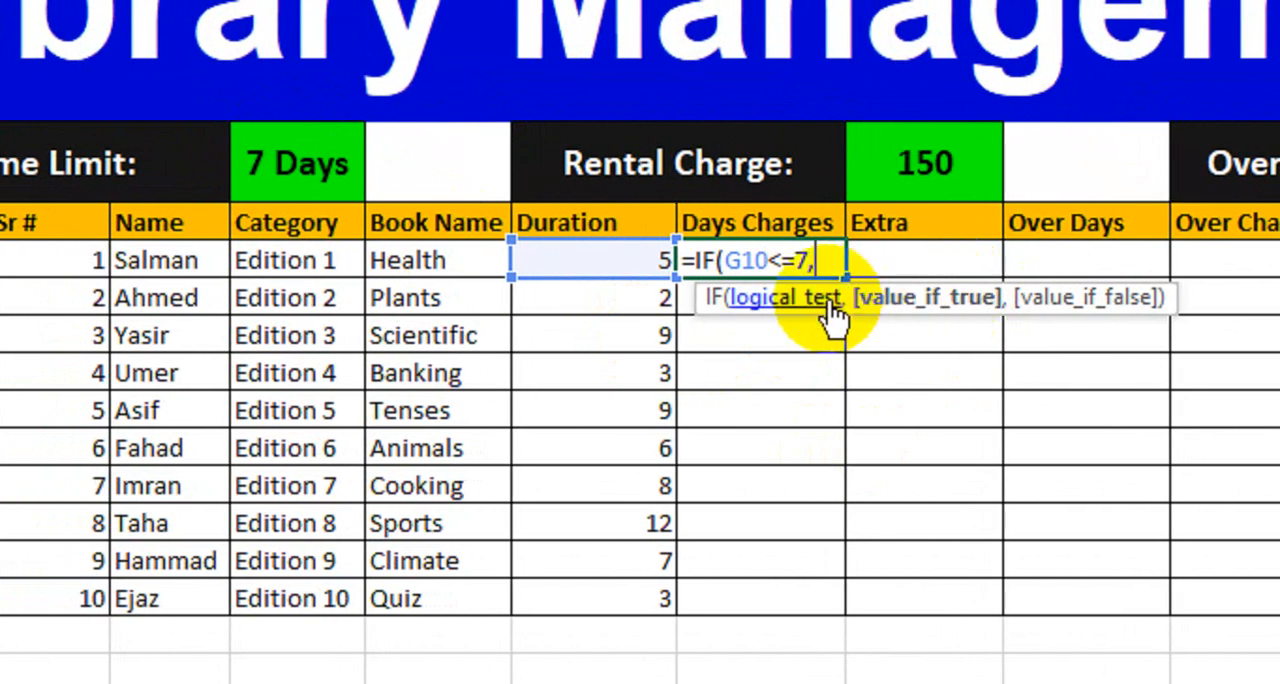
Step: Set the IF formula's value if true to G10*$I$8, multiplying the duration by the fixed rental charge
click(595, 259)
text(*)
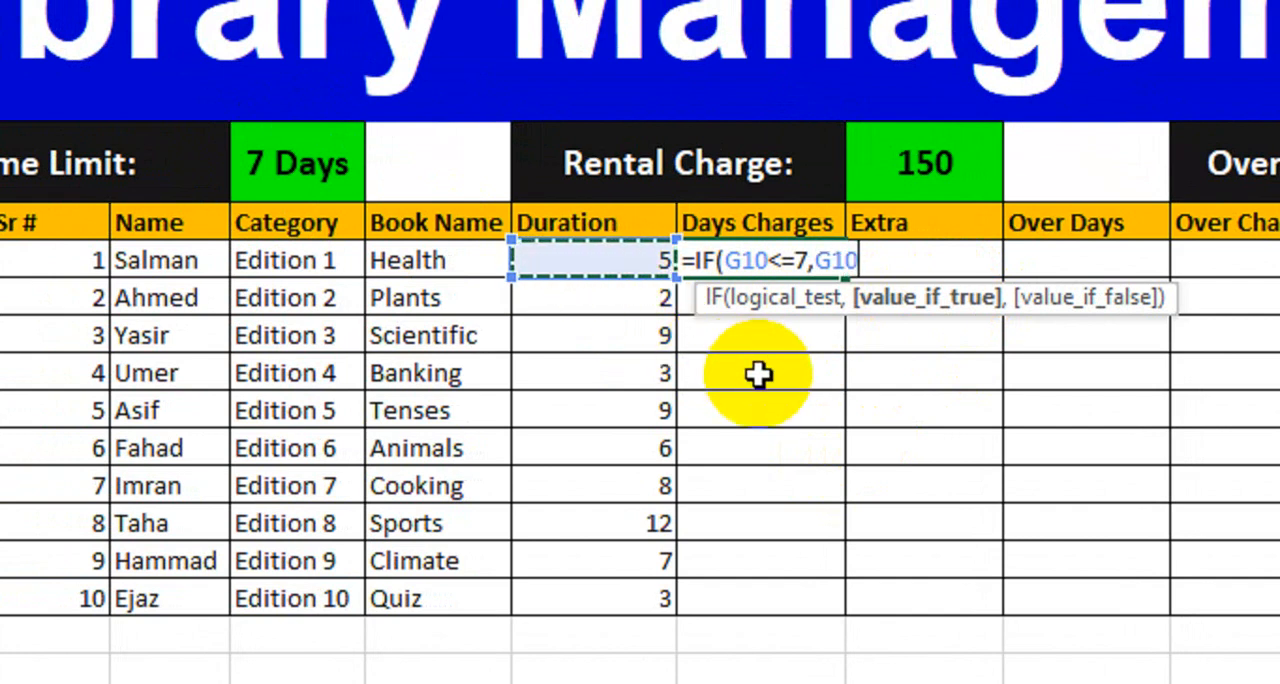
click(934, 175)
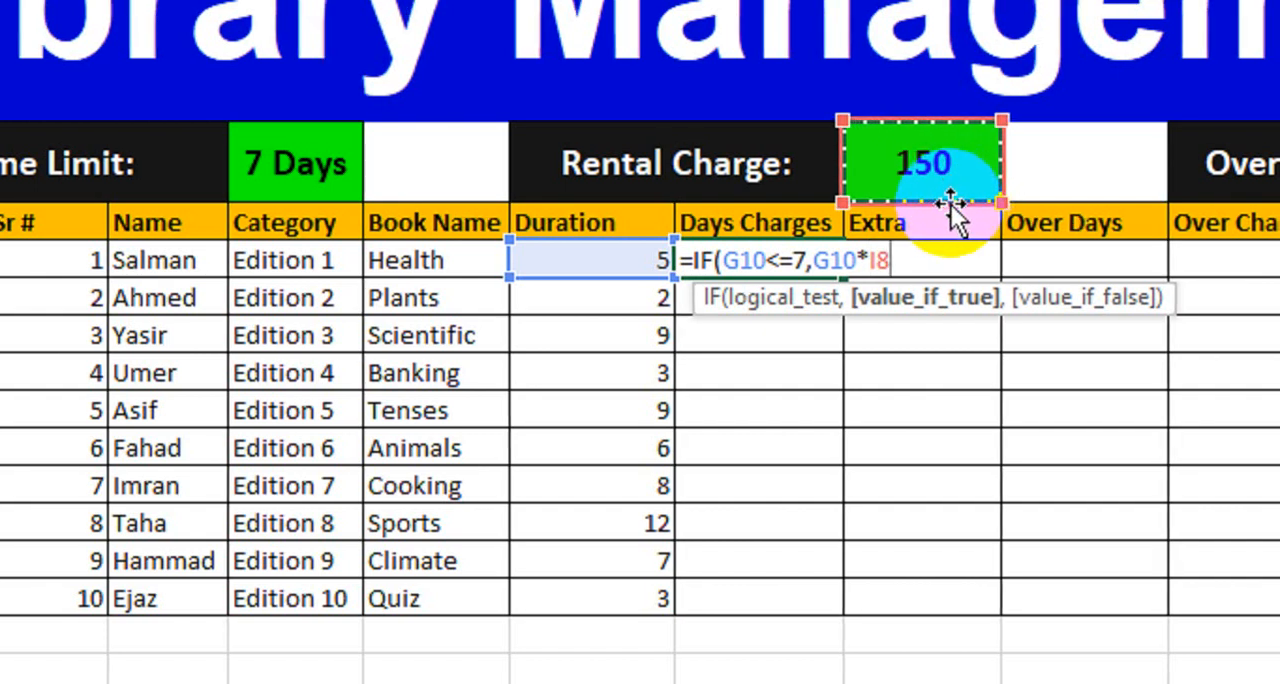
key(F4)
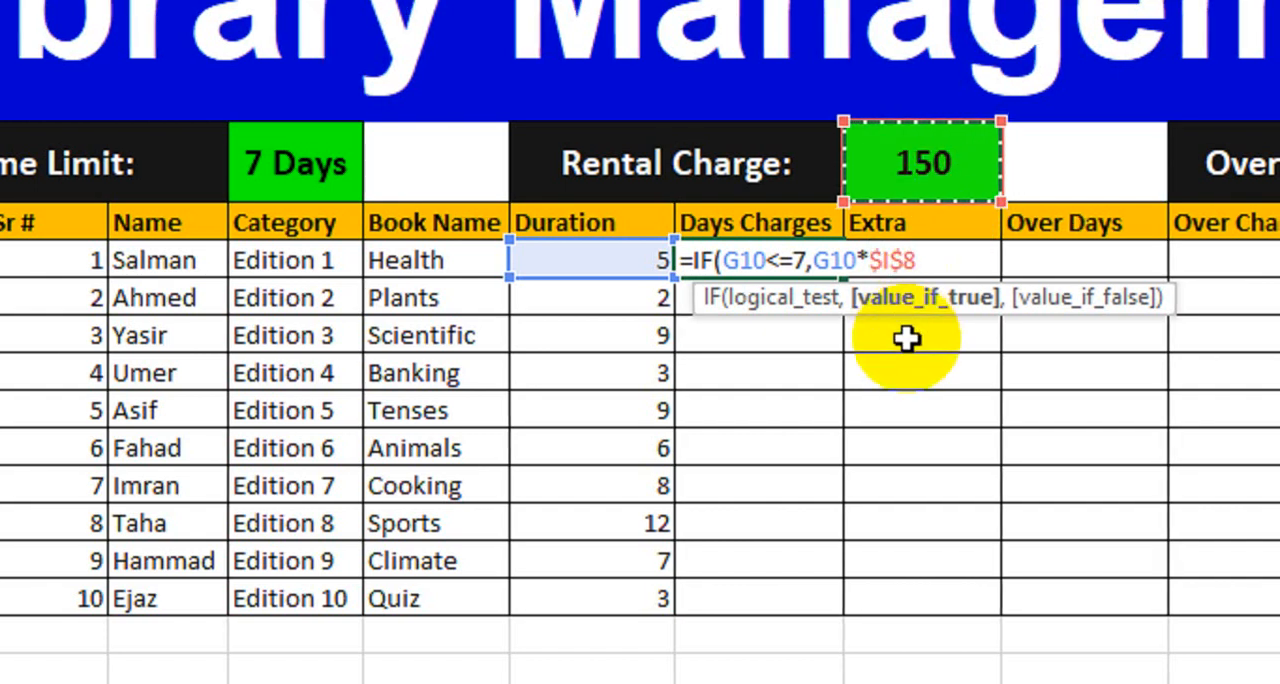
text(,)
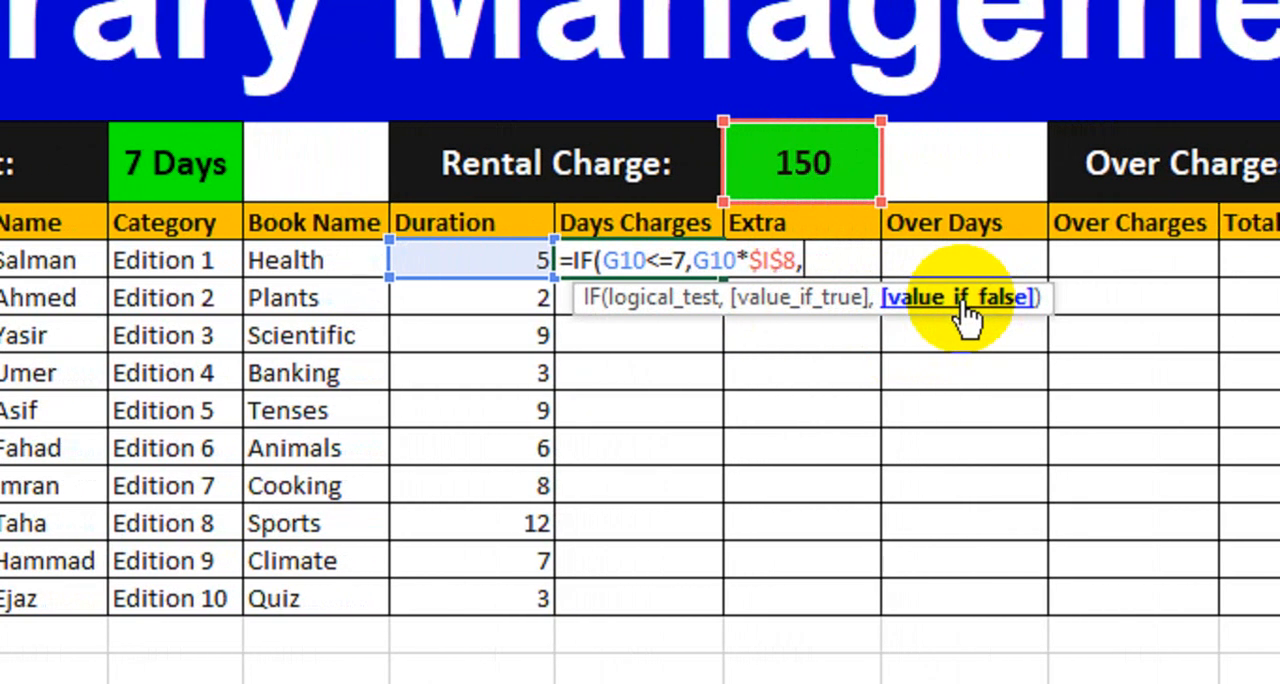
Step: Complete the IF formula with G10*$M$8 as the value if false, and reselect the Health row's Days Charges cell
click(488, 261)
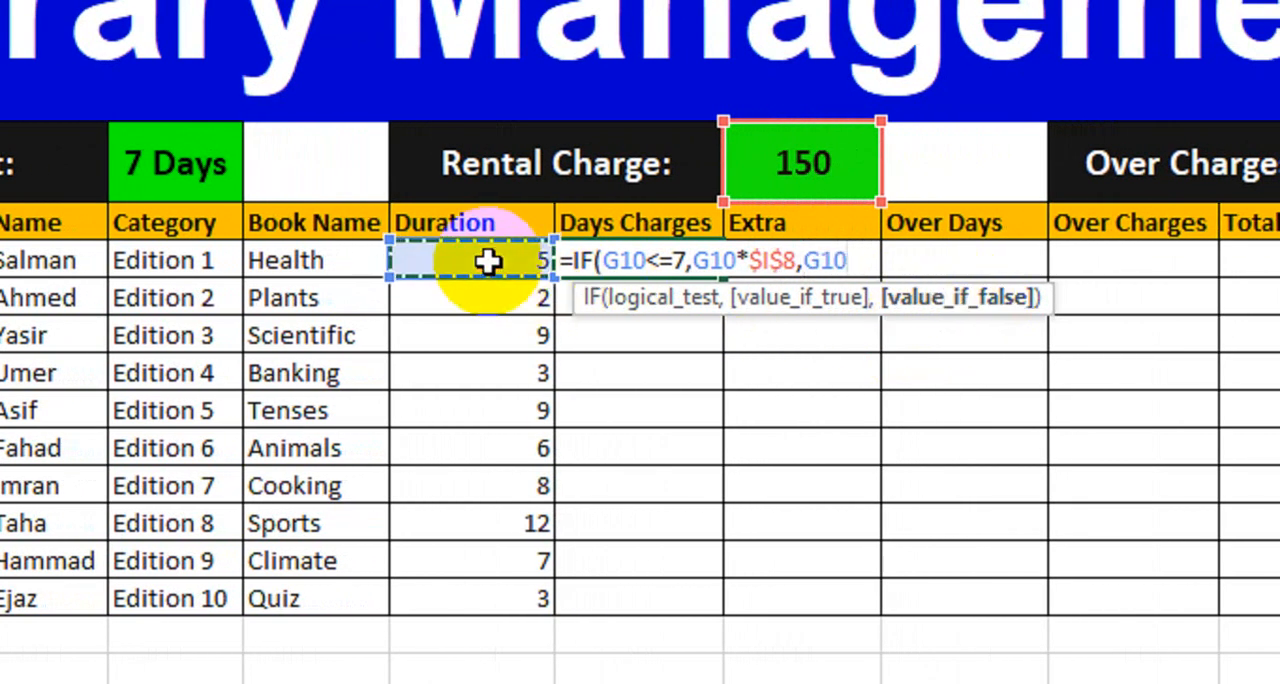
text(*)
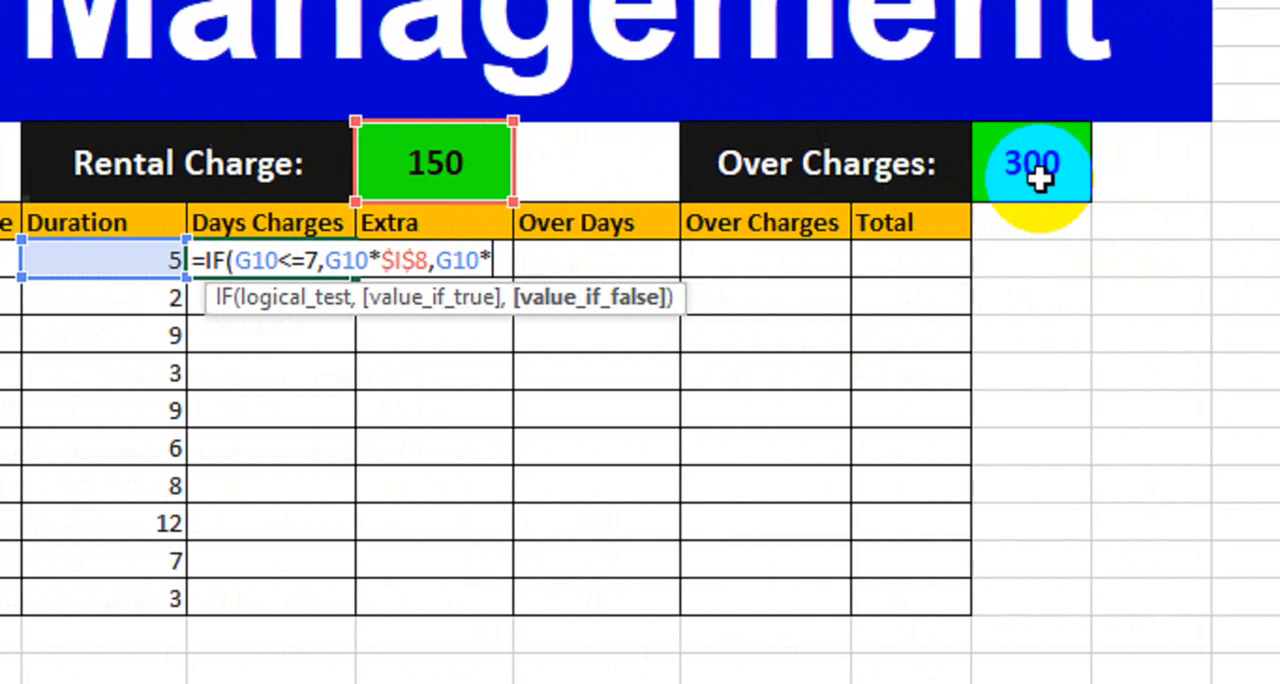
click(977, 176)
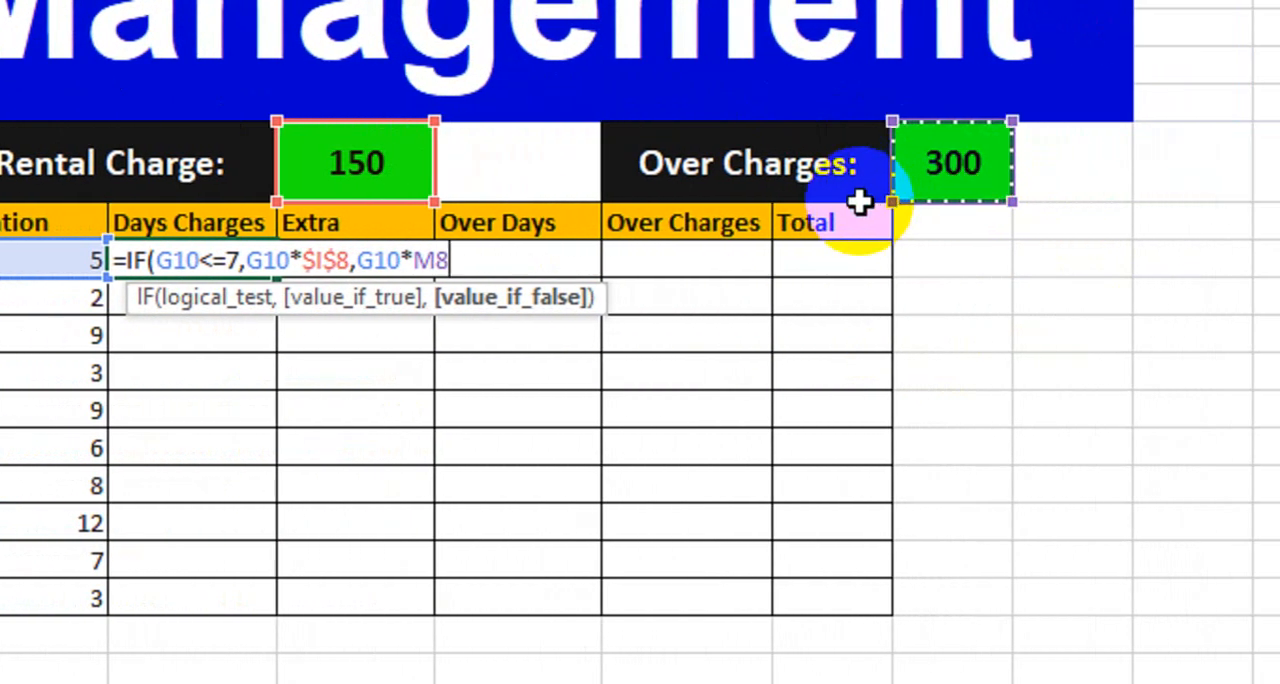
key(F4)
text())
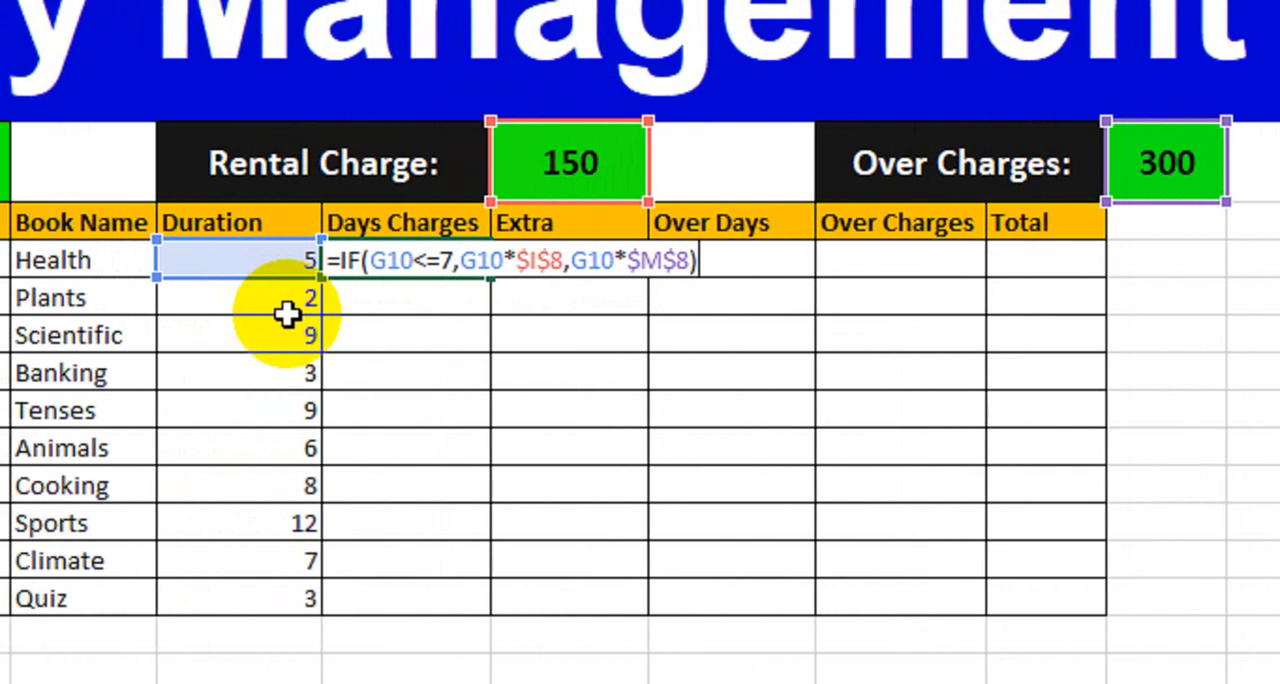
key(Return)
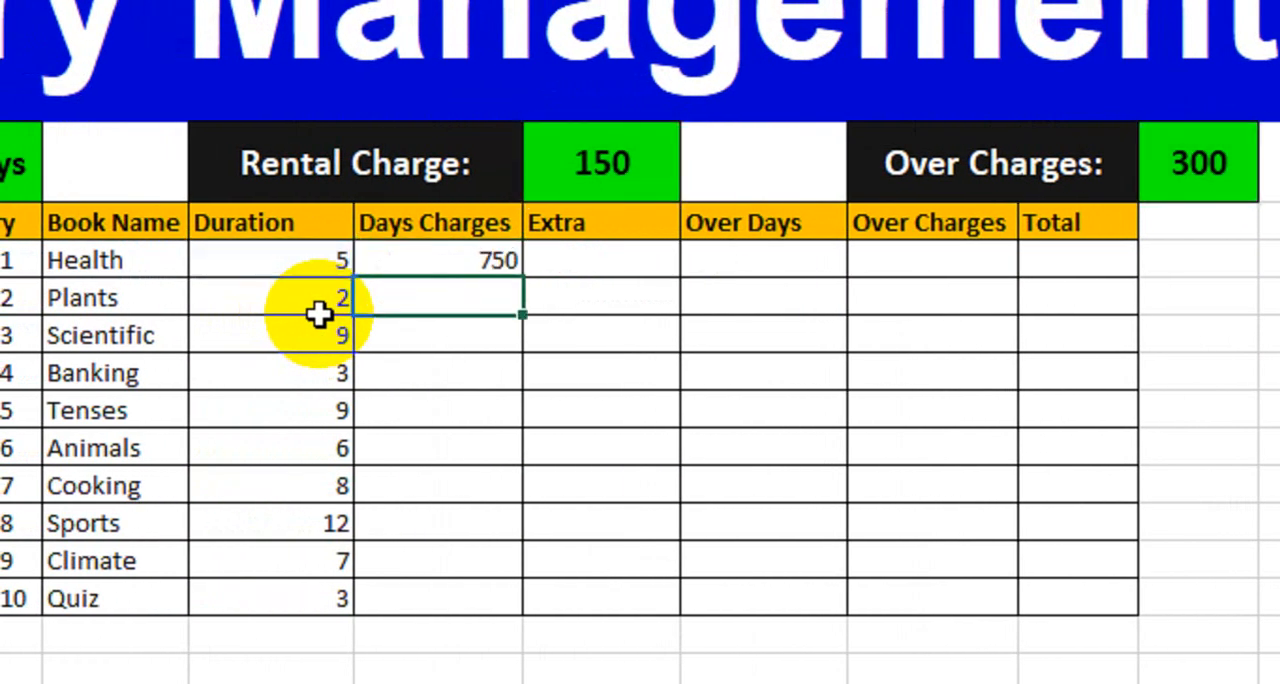
click(400, 266)
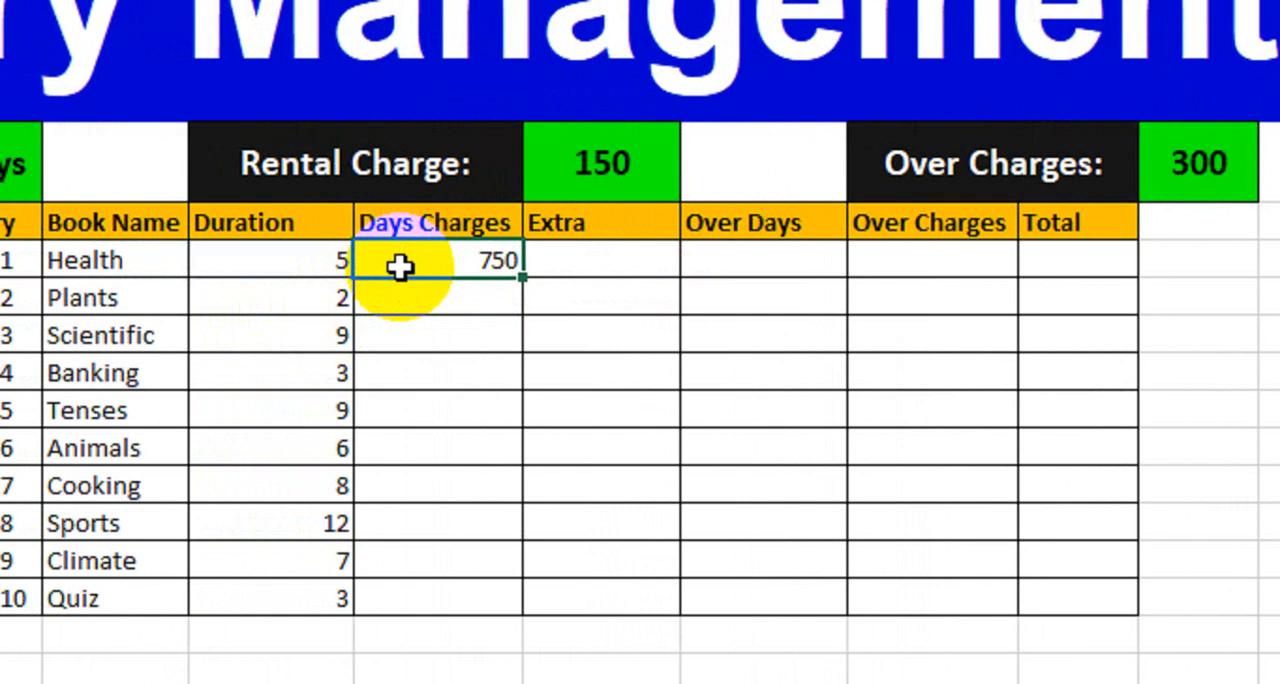
Step: Set the Health book's duration to 8 and check the formula in its Days Charges cell
click(580, 230)
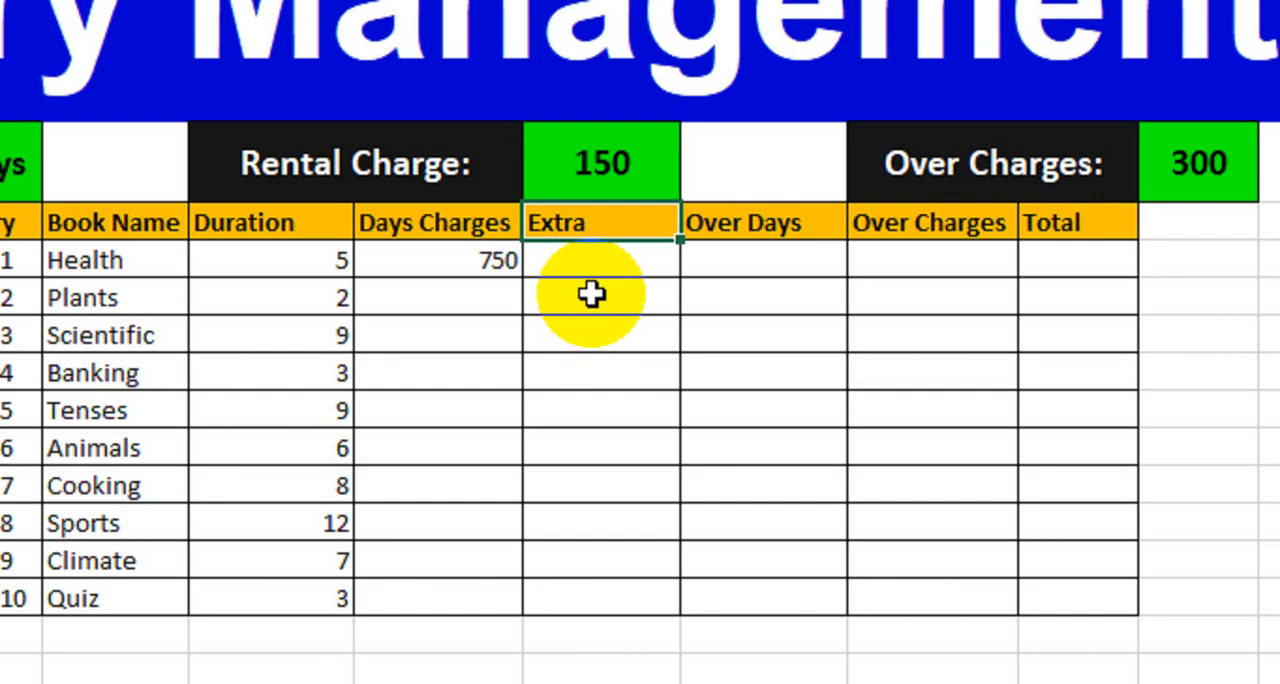
click(378, 268)
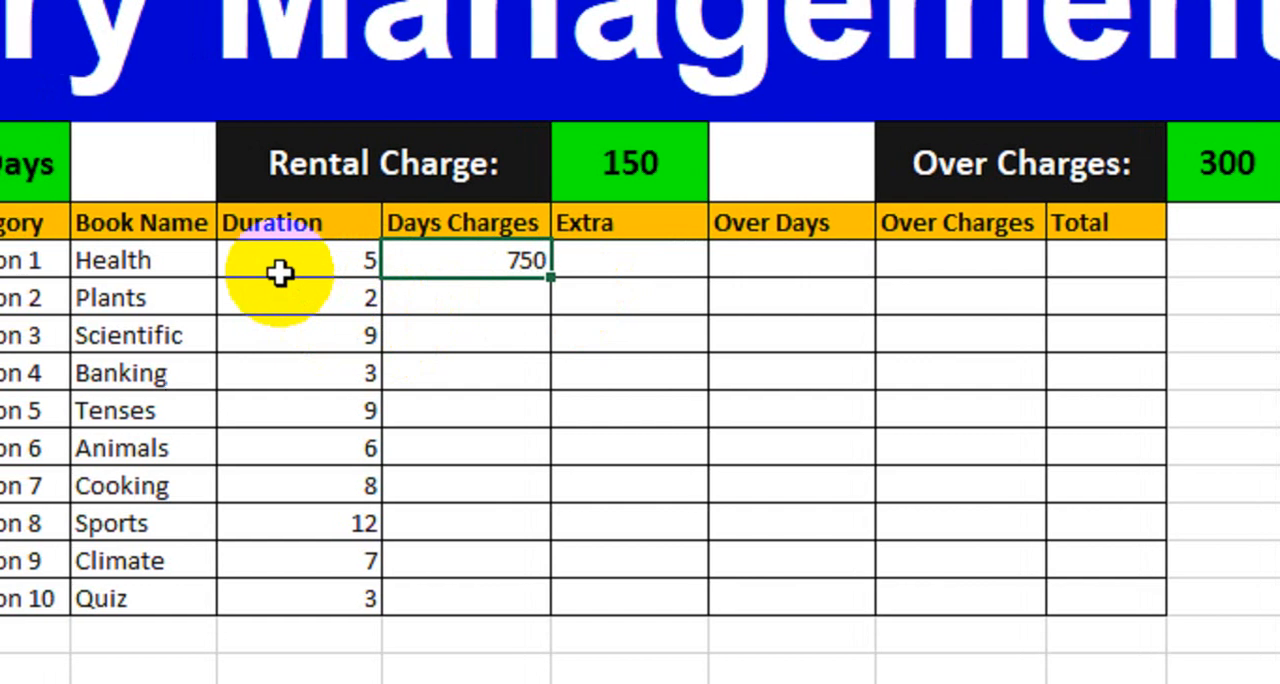
click(252, 264)
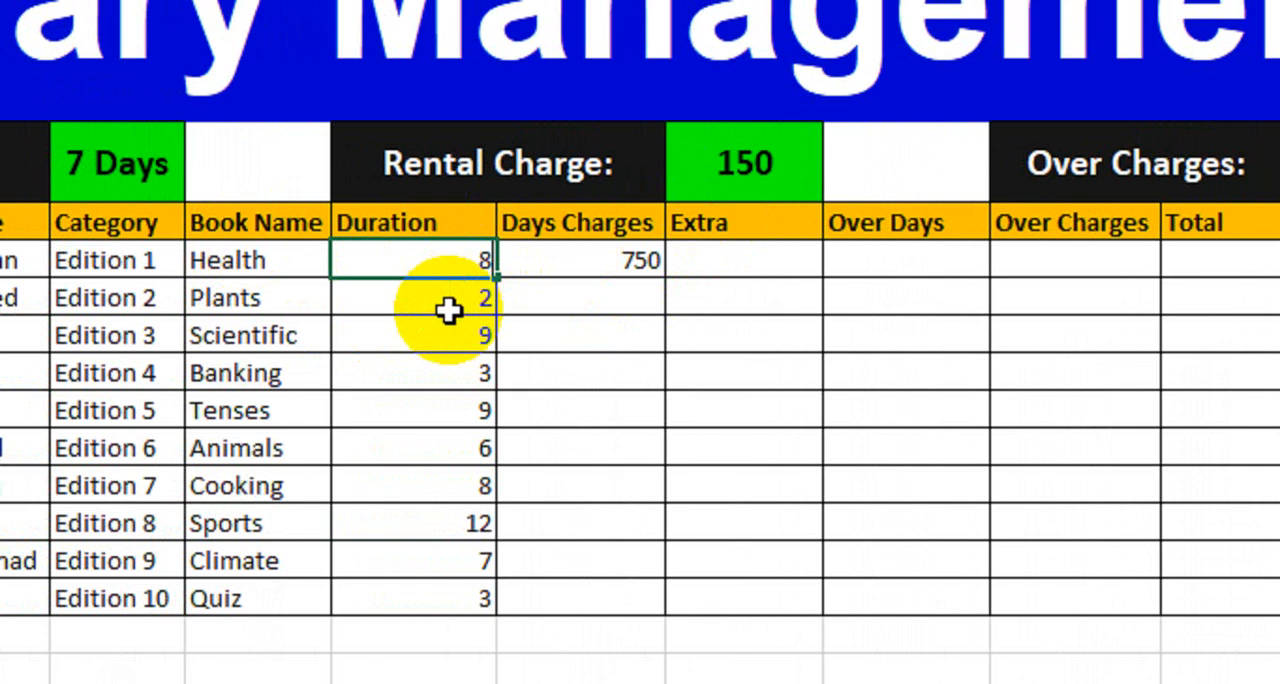
click(449, 311)
click(565, 262)
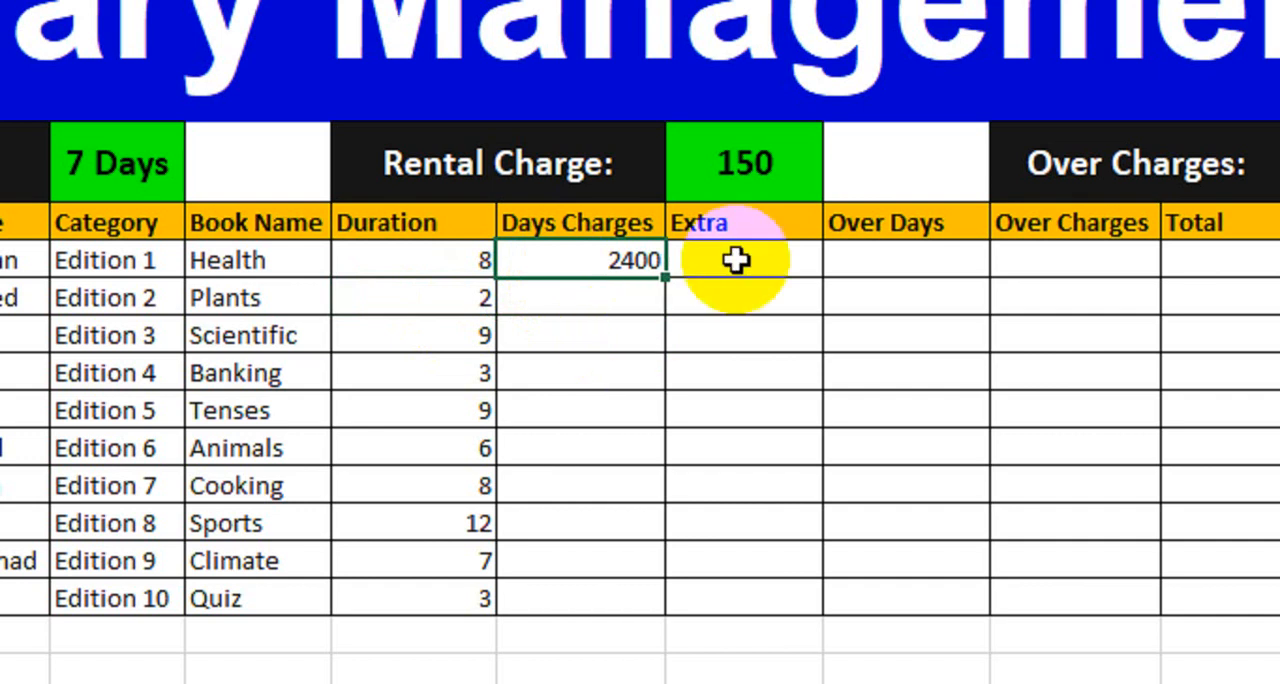
Step: Examine the Health book's duration against the time limit, the rental charge and the over charges rate
click(755, 182)
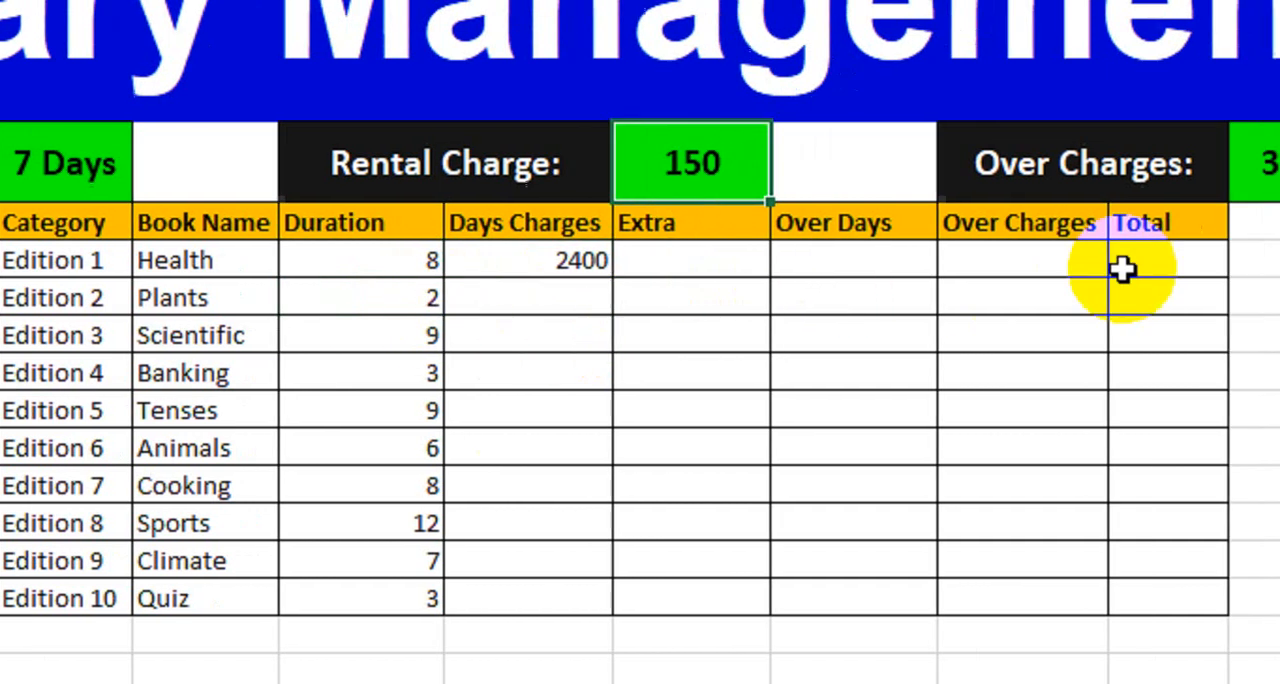
click(1071, 172)
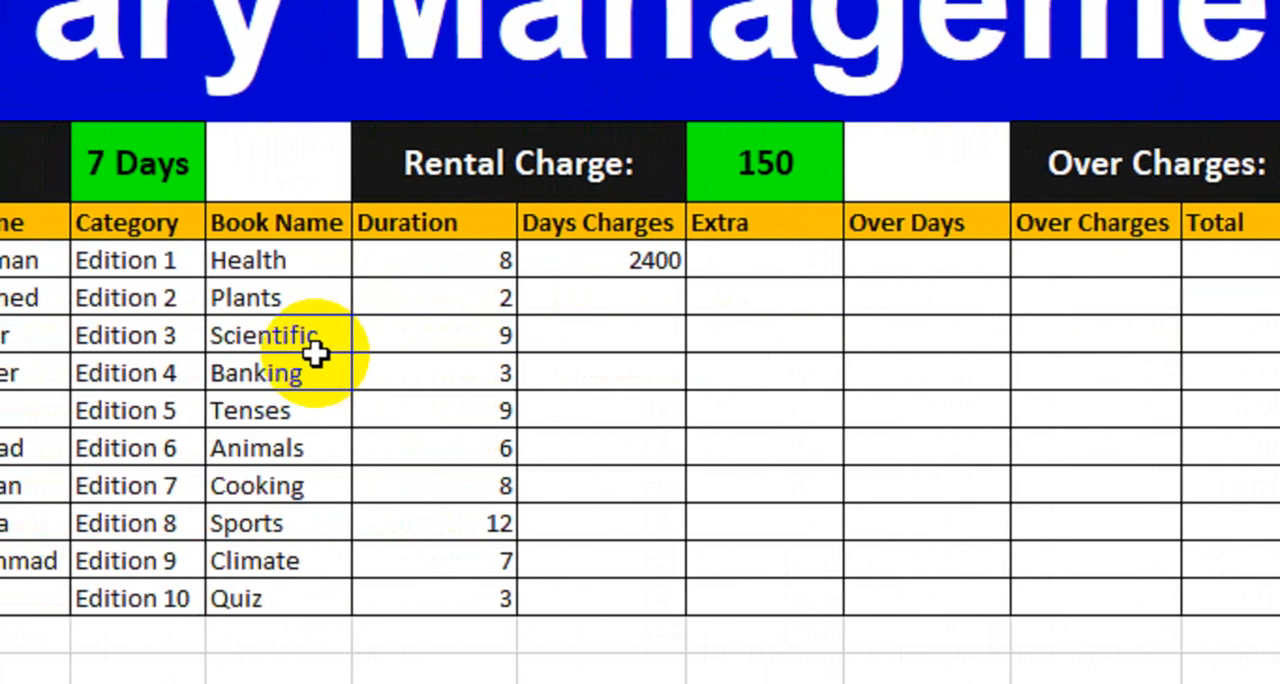
click(160, 163)
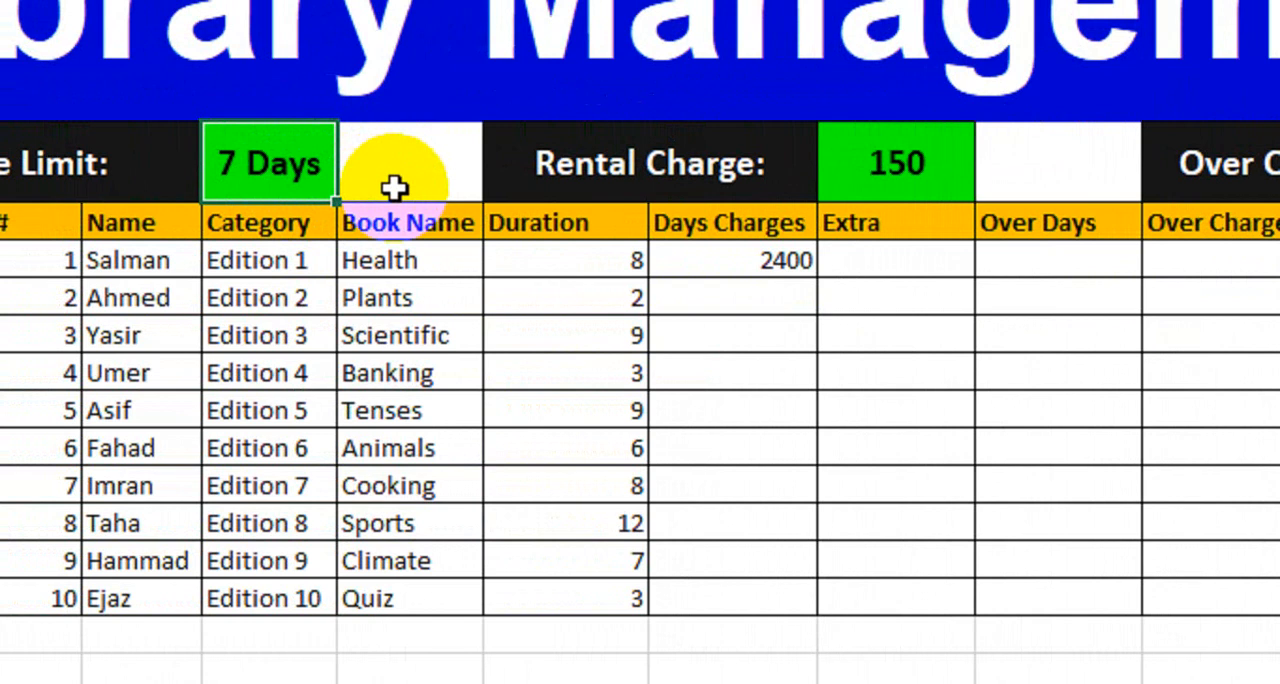
click(1077, 172)
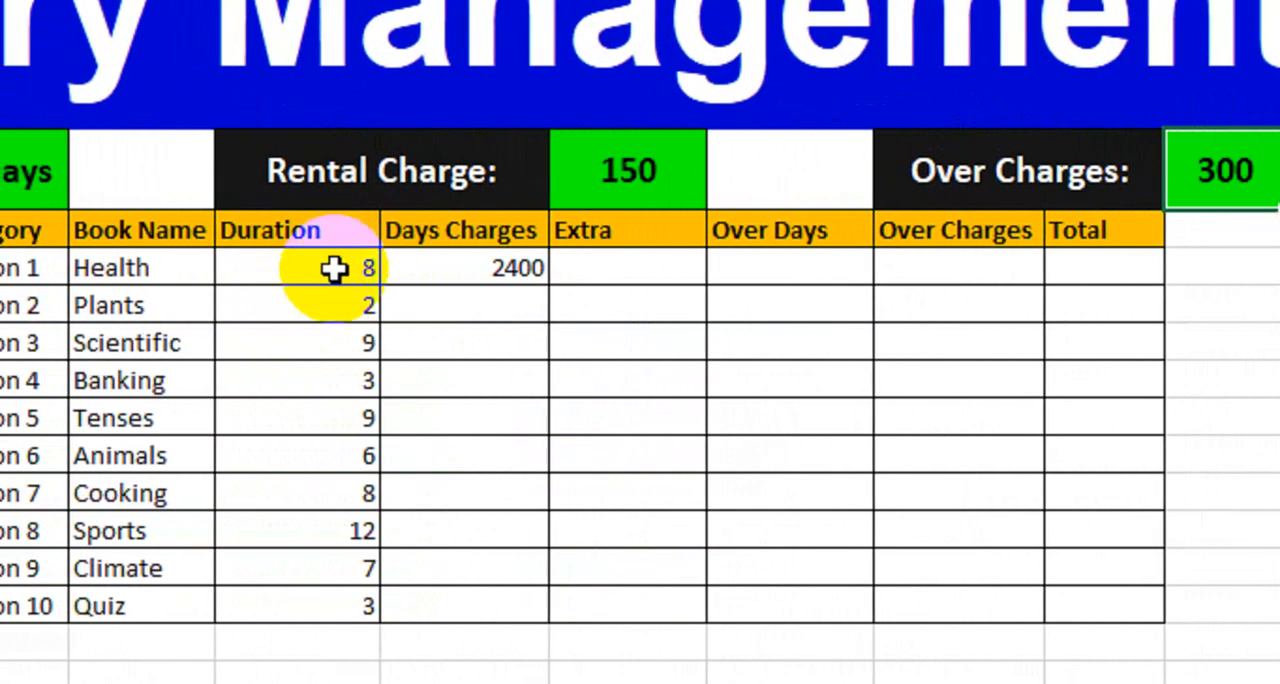
click(333, 268)
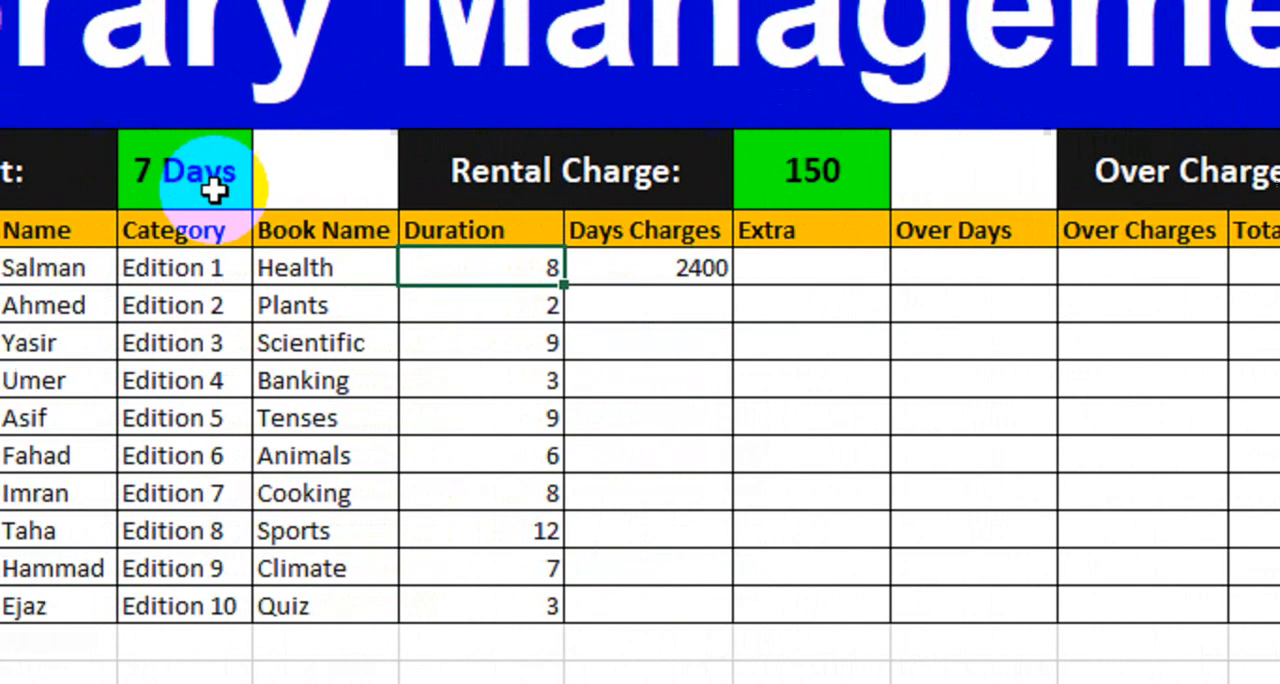
click(623, 169)
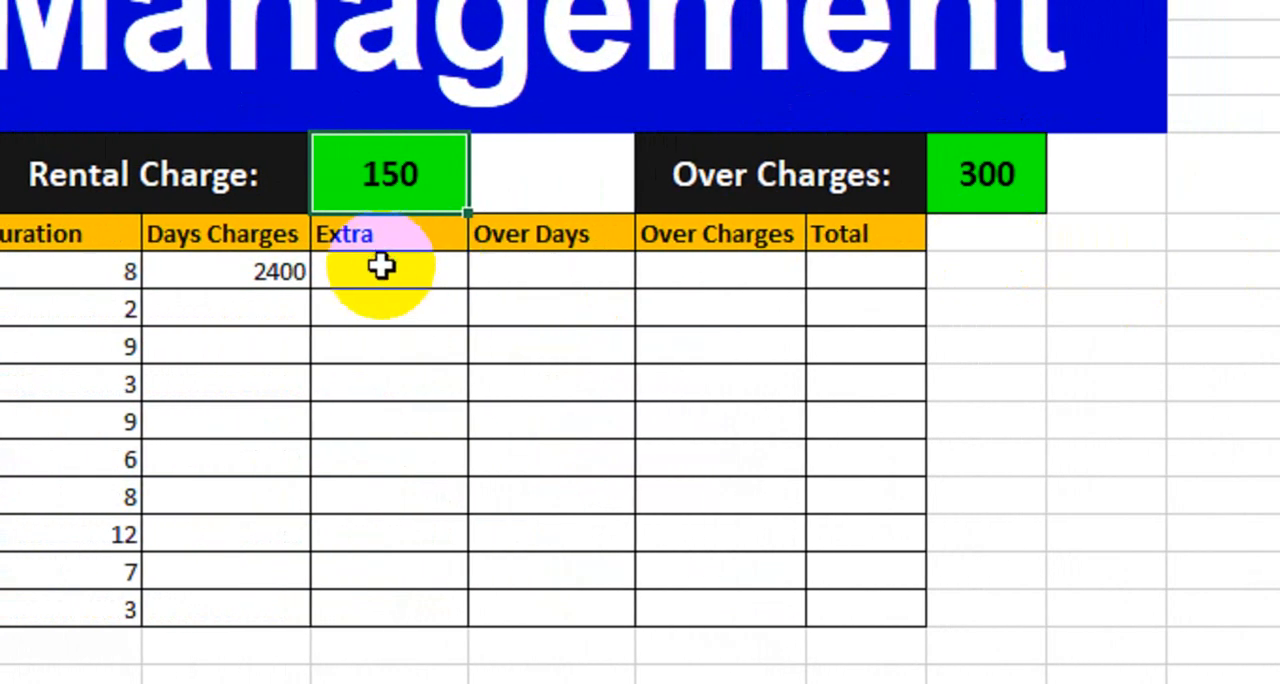
Step: Copy the Health row's Days Charges formula down through the Quiz row
click(412, 268)
click(406, 272)
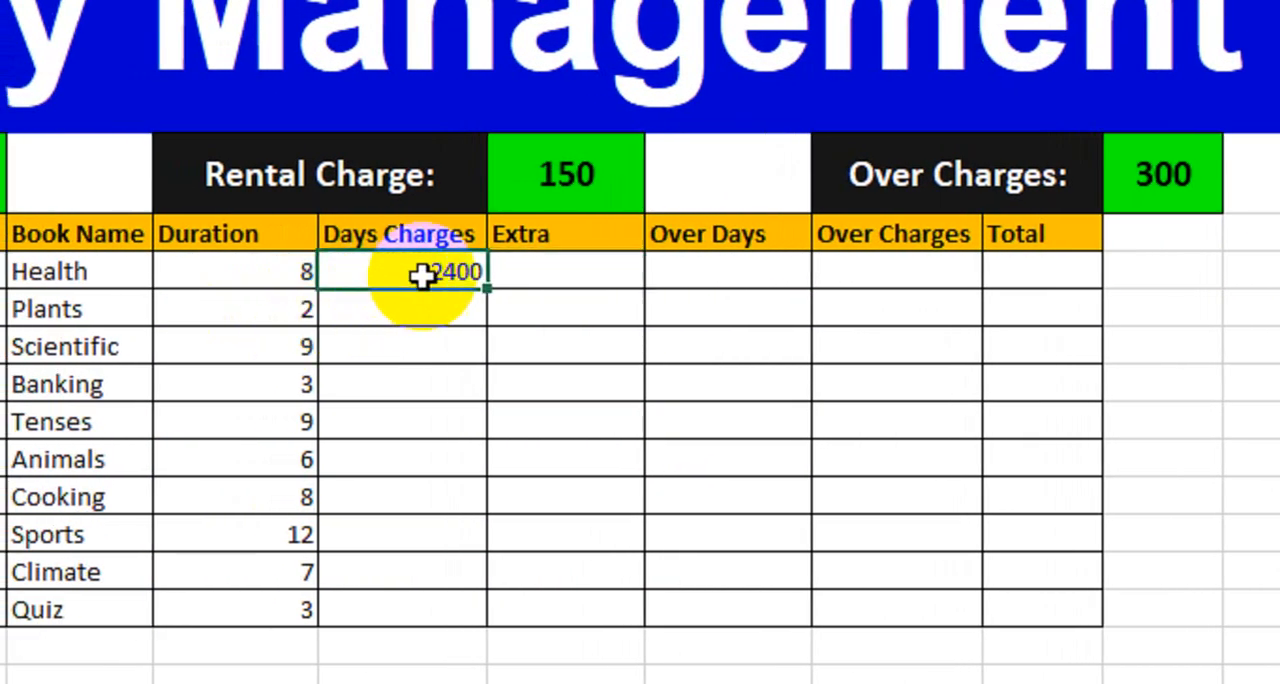
drag(476, 316, 468, 625)
click(293, 179)
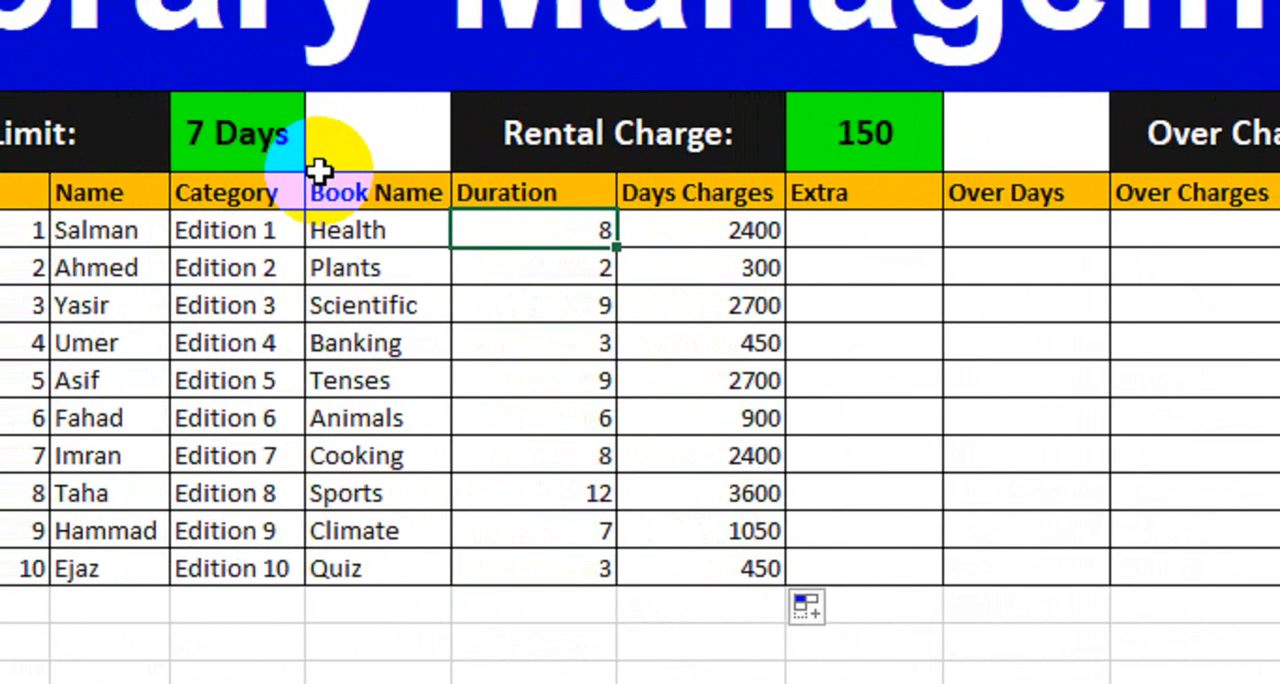
Step: Begin an IF formula in the Health row's Extra cell with the logical test G10<=7
click(858, 244)
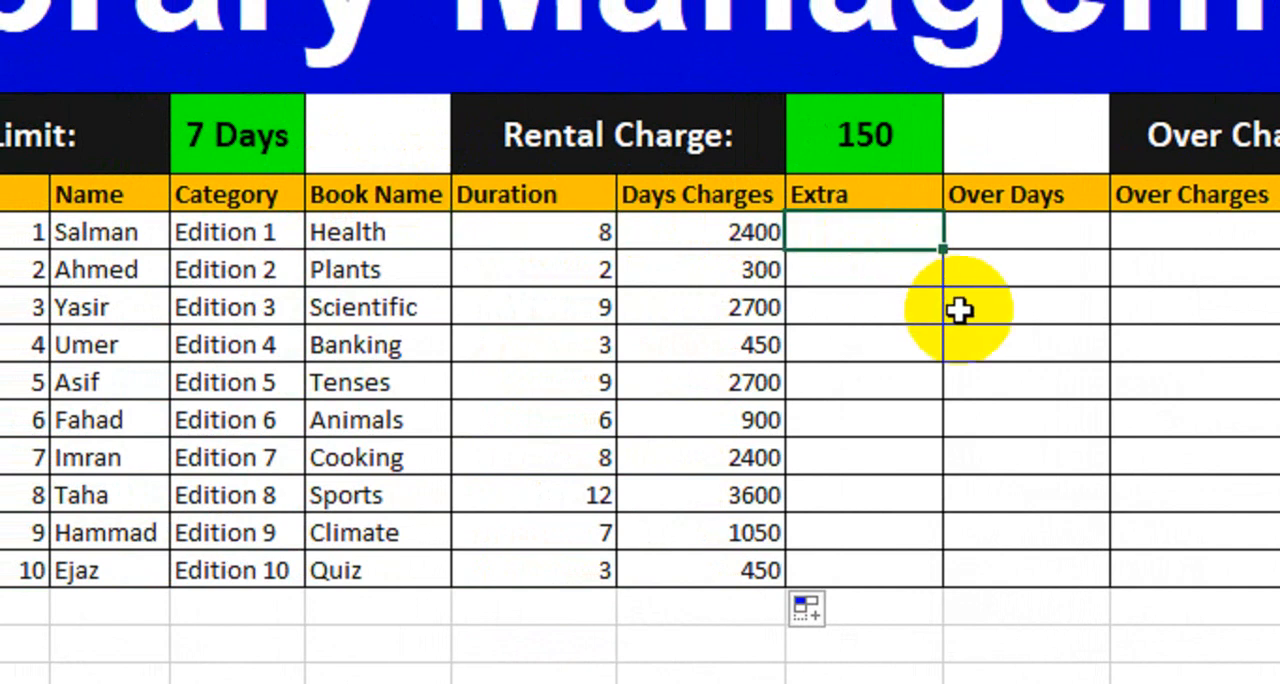
text(=)
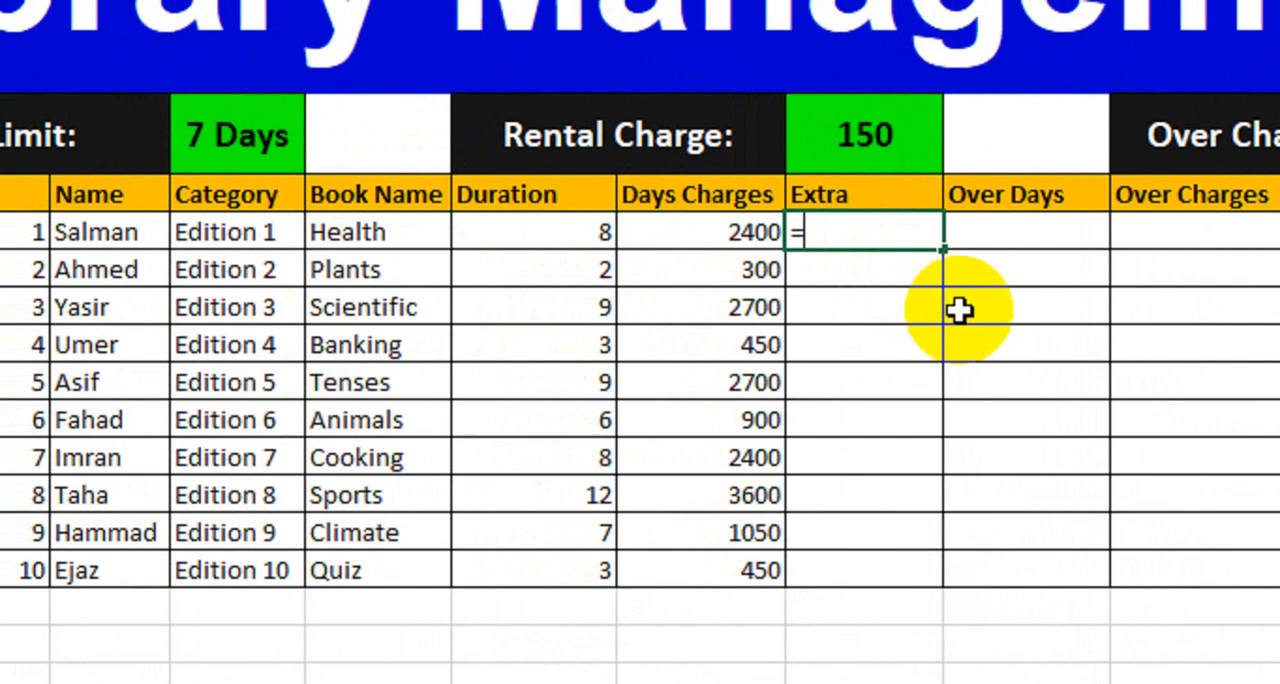
text(if)
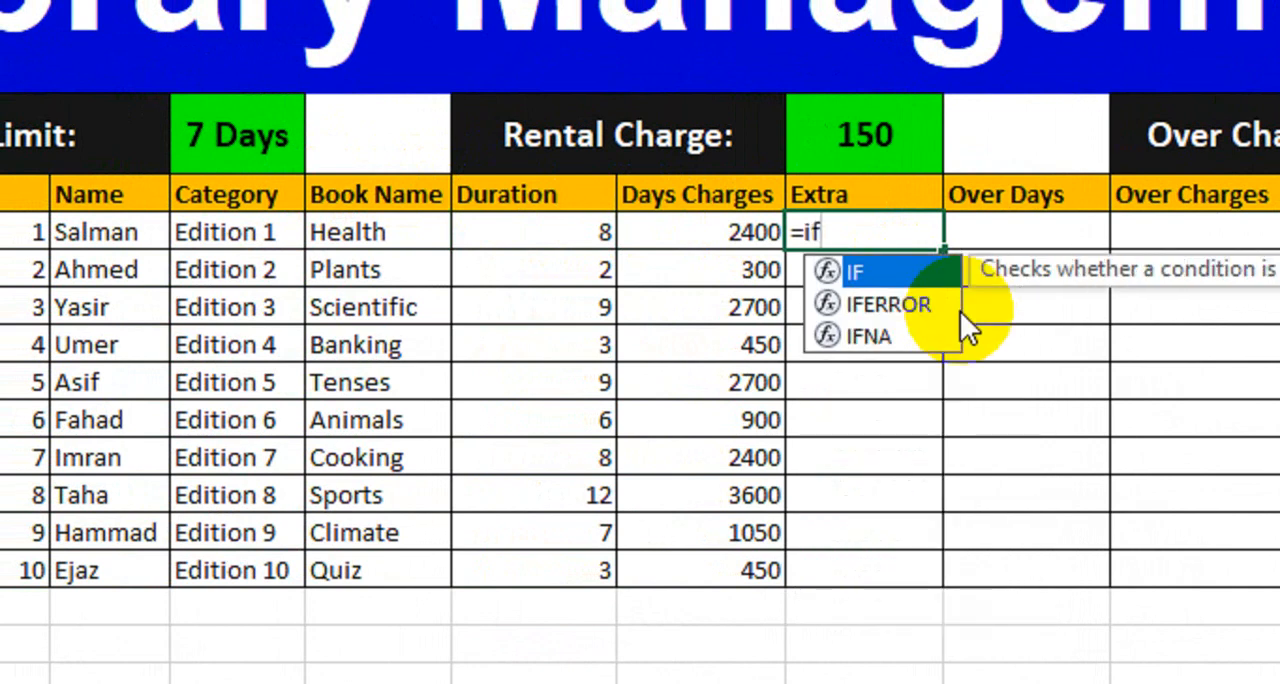
key(Tab)
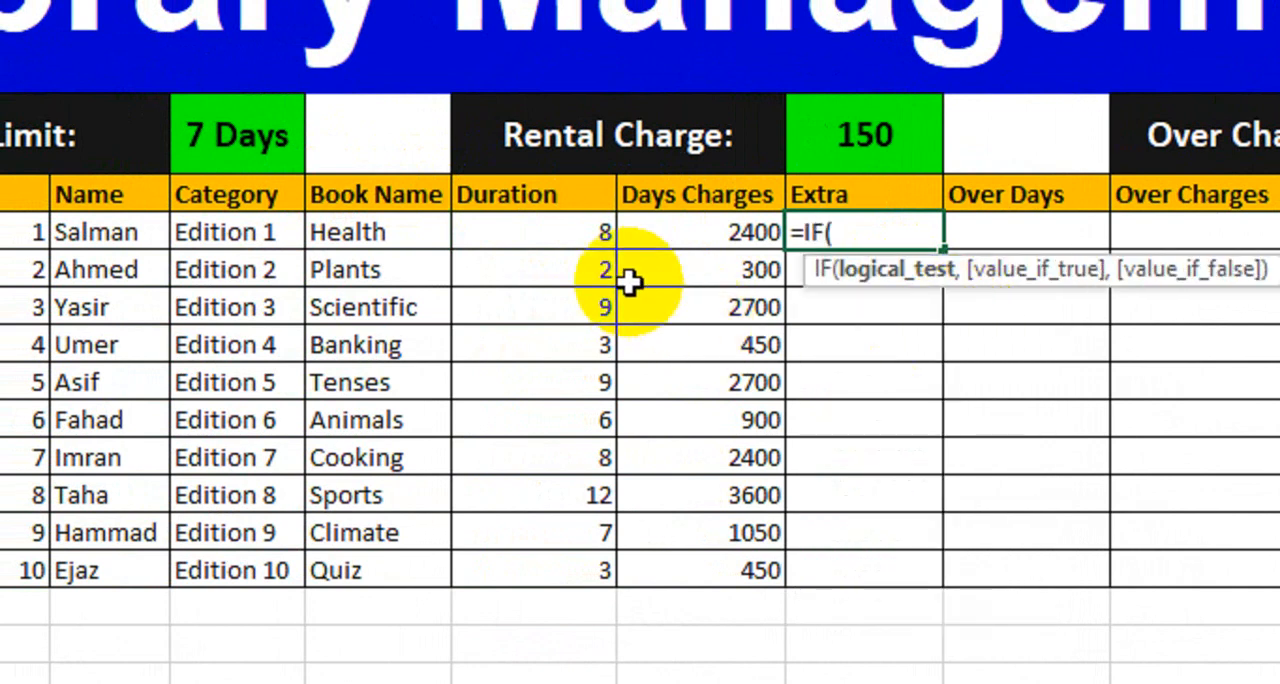
click(534, 228)
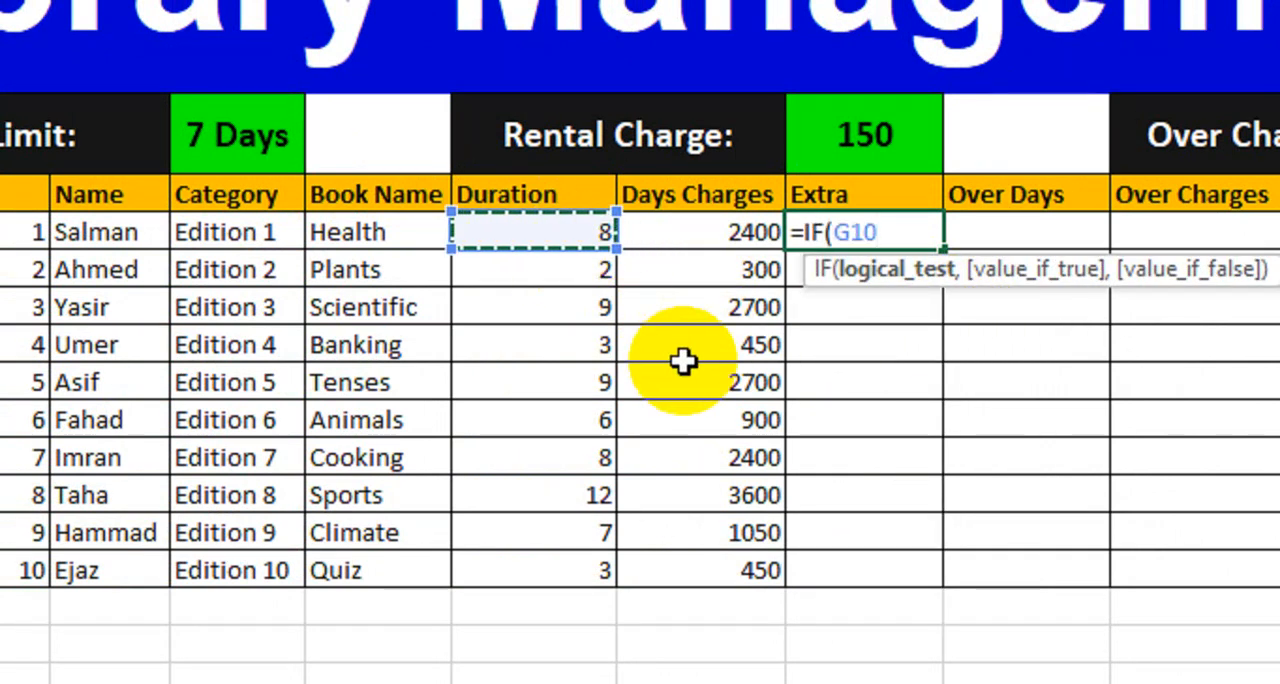
text(<=7)
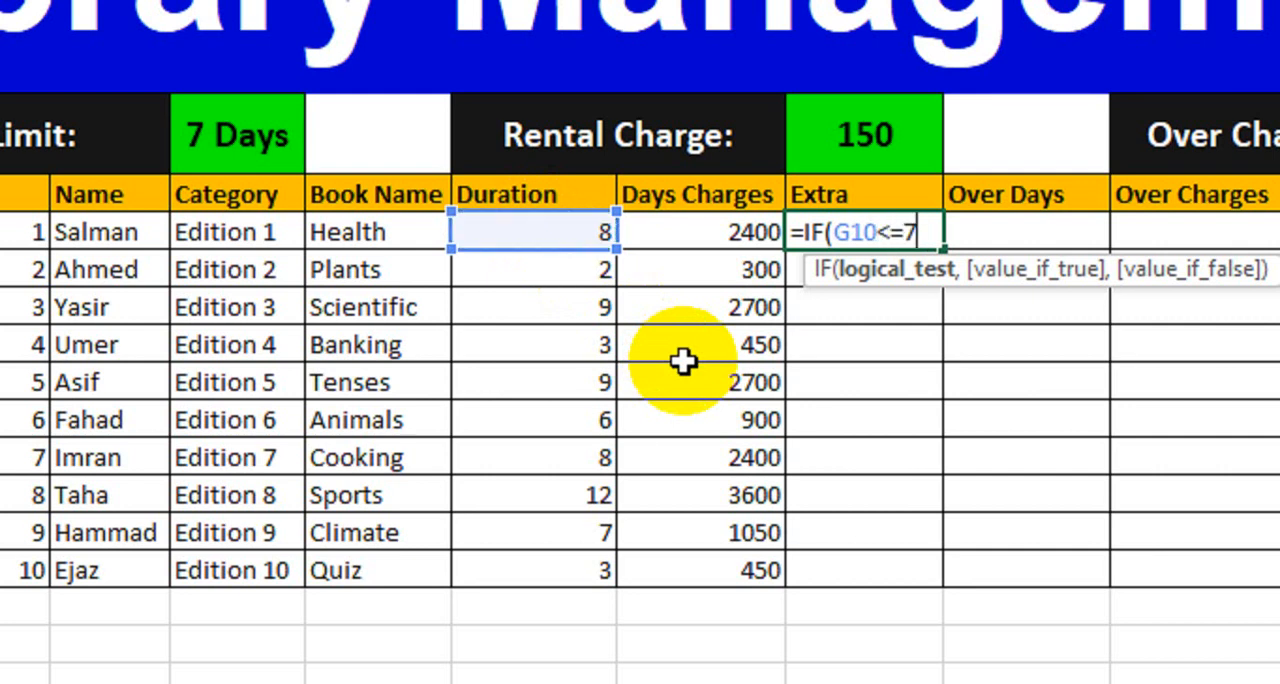
text(,)
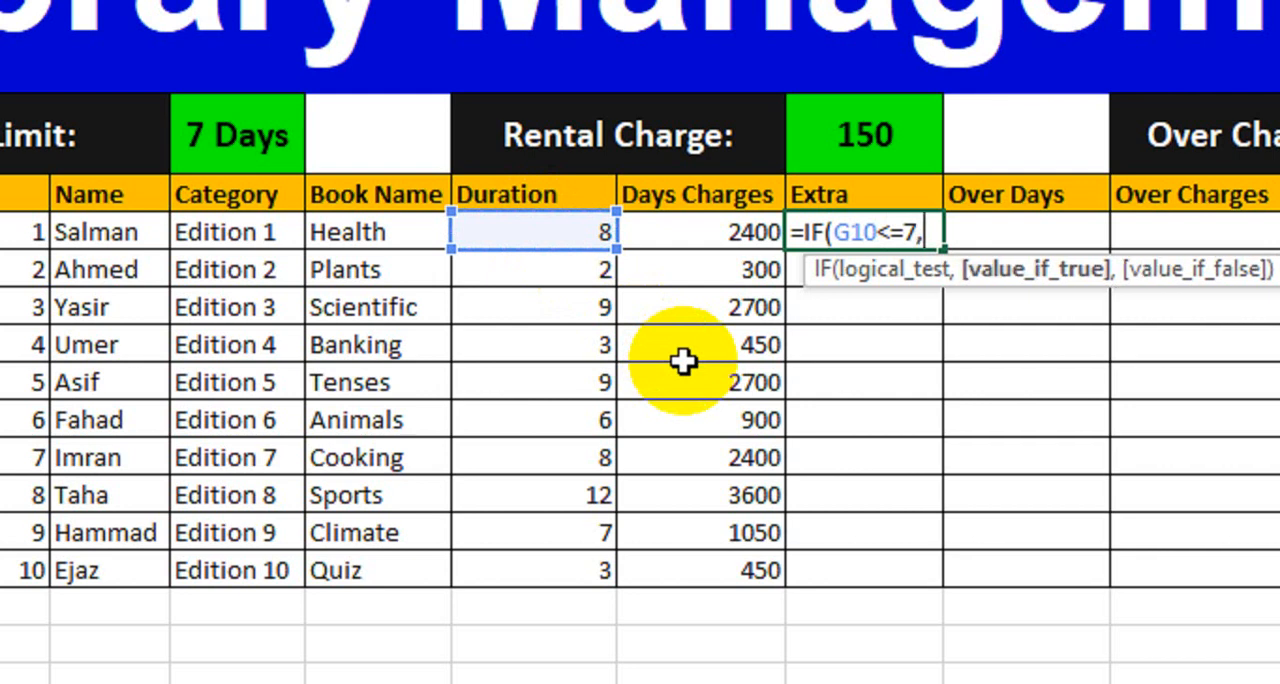
Step: Set the Extra formula's value if true to G10*$I$8, using the fixed rental charge reference
click(505, 236)
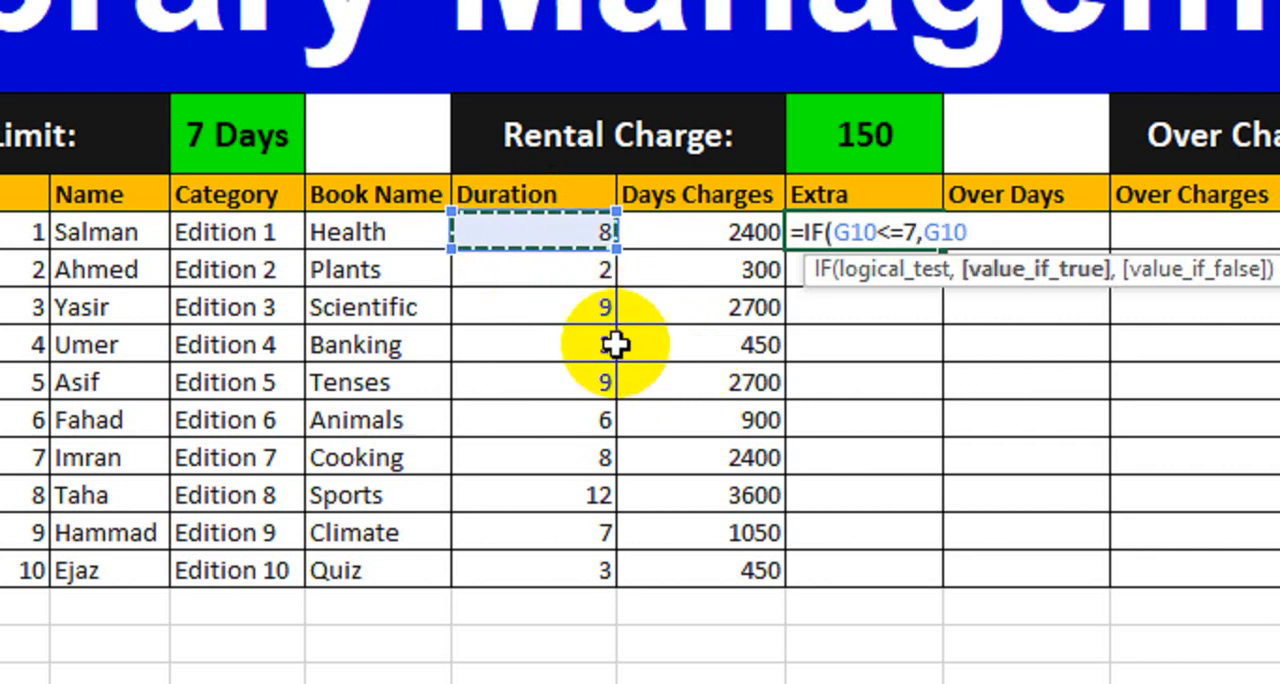
text(*)
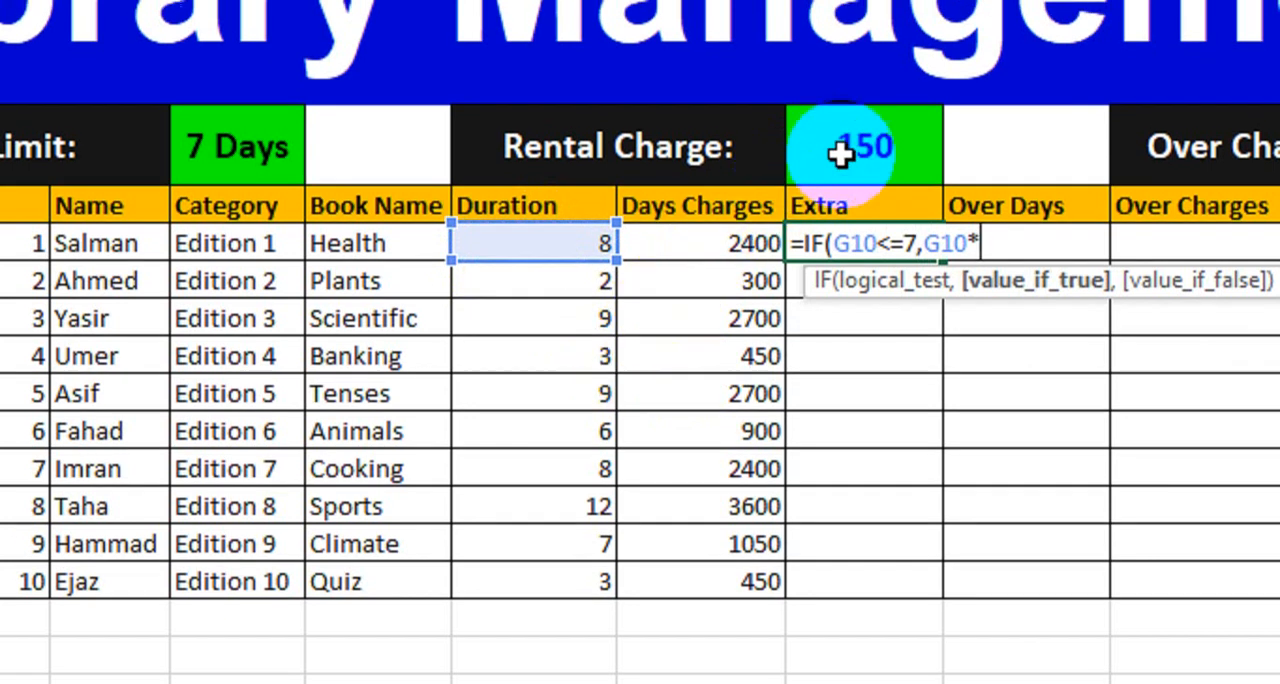
click(852, 138)
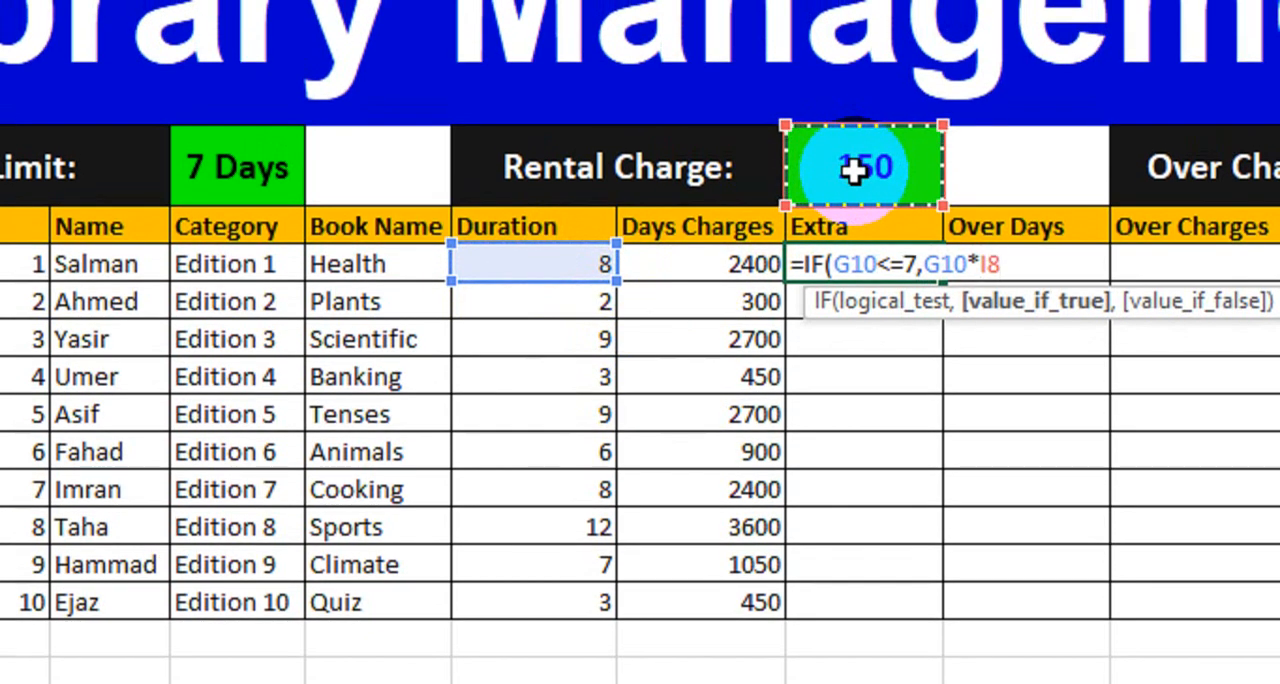
key(F4)
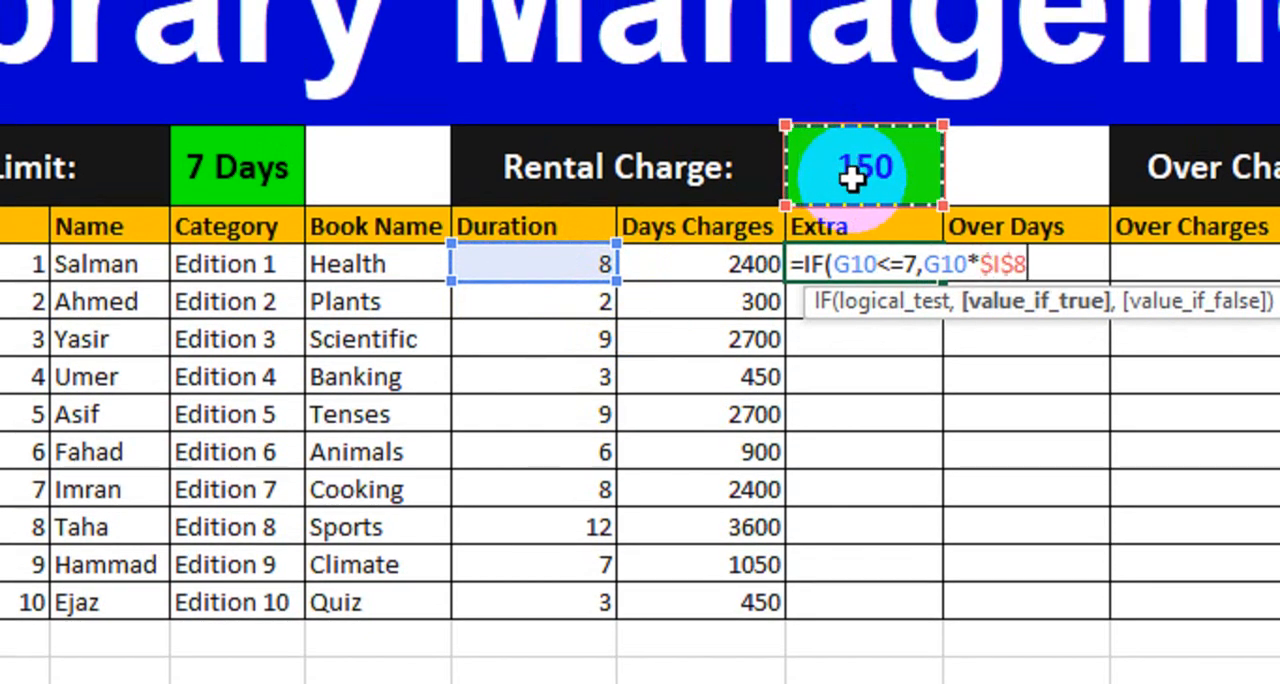
text(,()
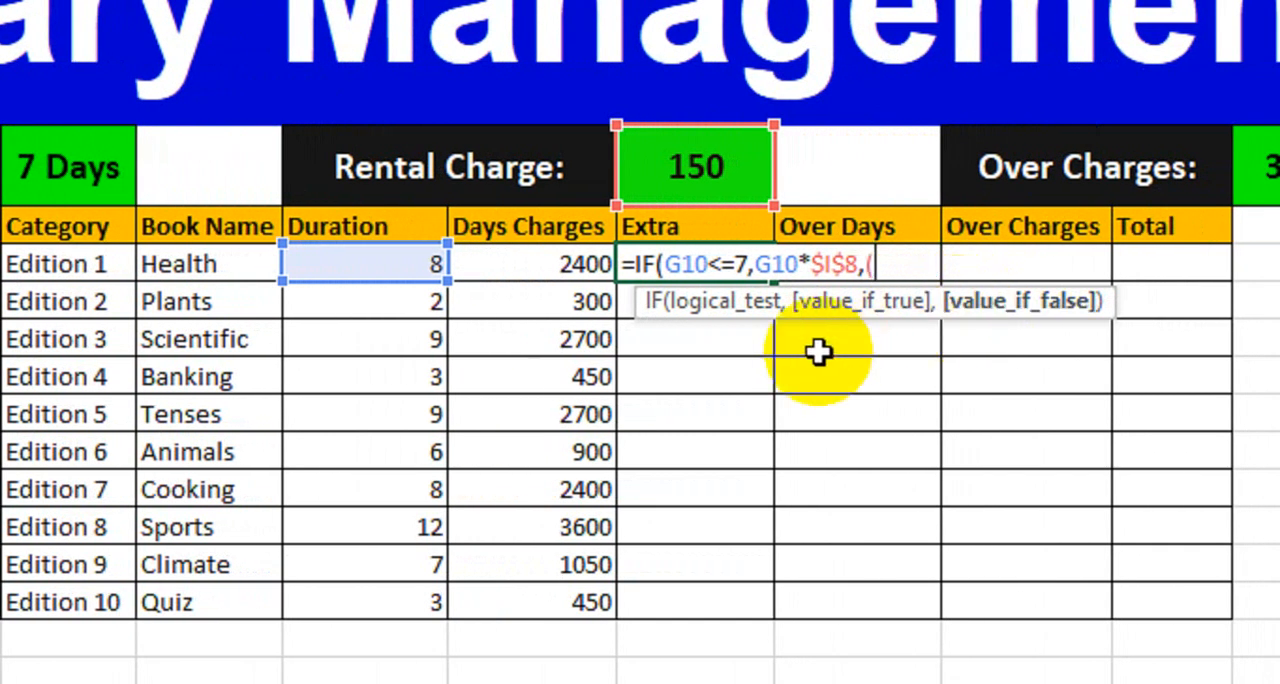
Step: Complete the Extra formula with (G10-7)*$M$8 as the value if false, charging the days beyond seven at the over charges rate
click(371, 263)
text(-7)*)
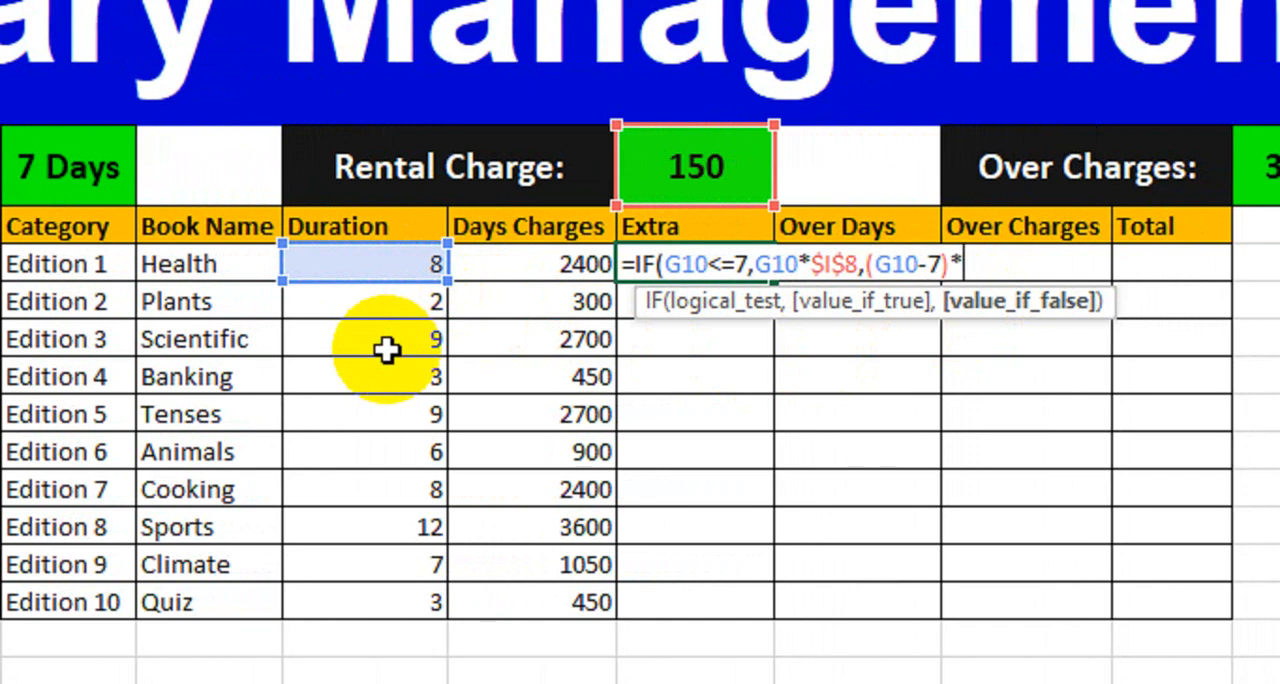
click(1274, 168)
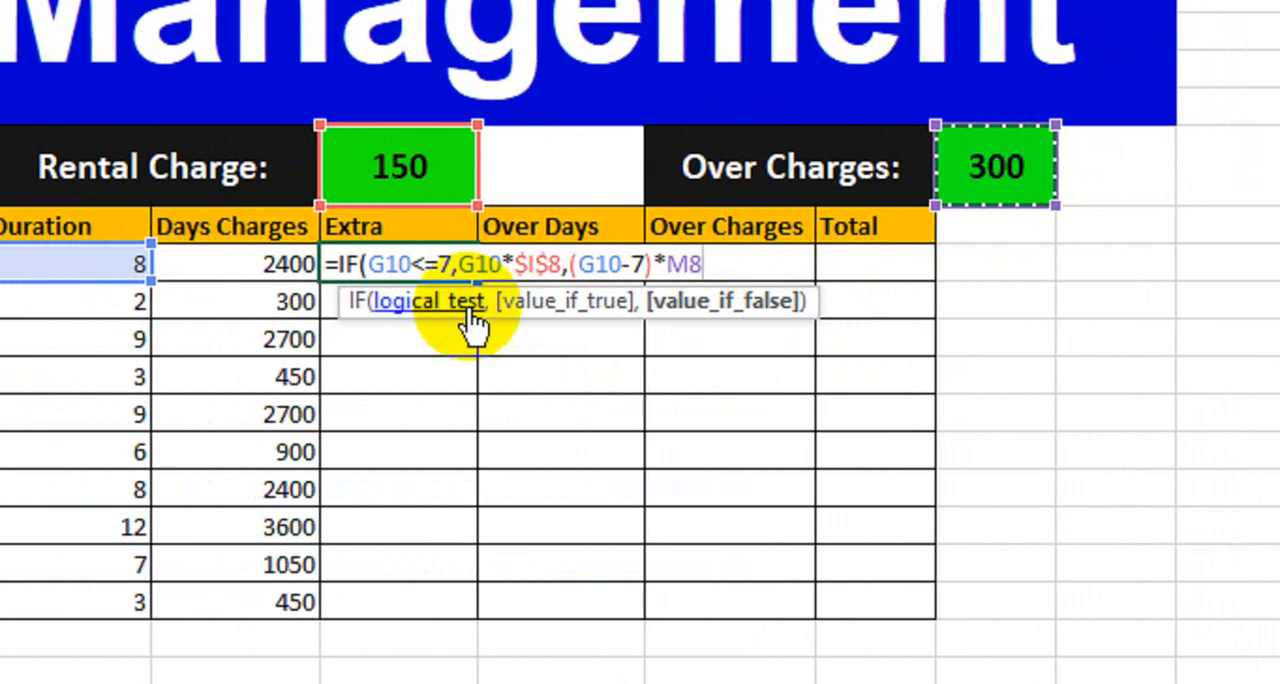
key(F4)
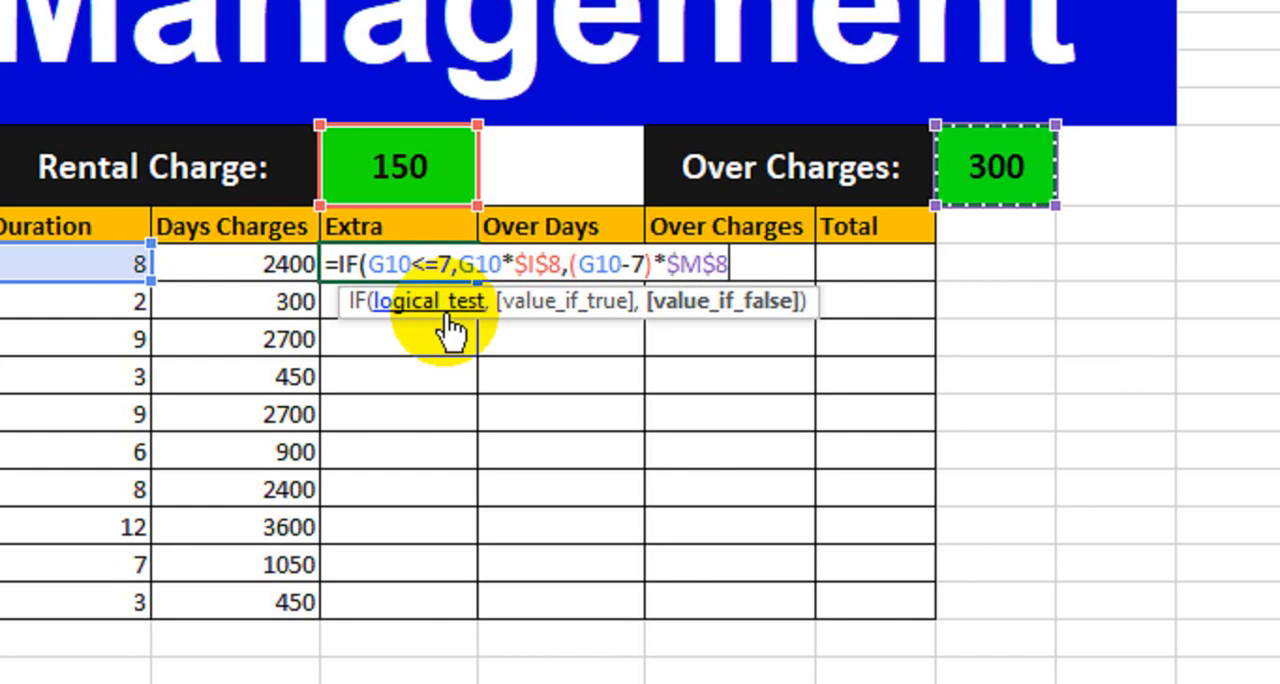
text())
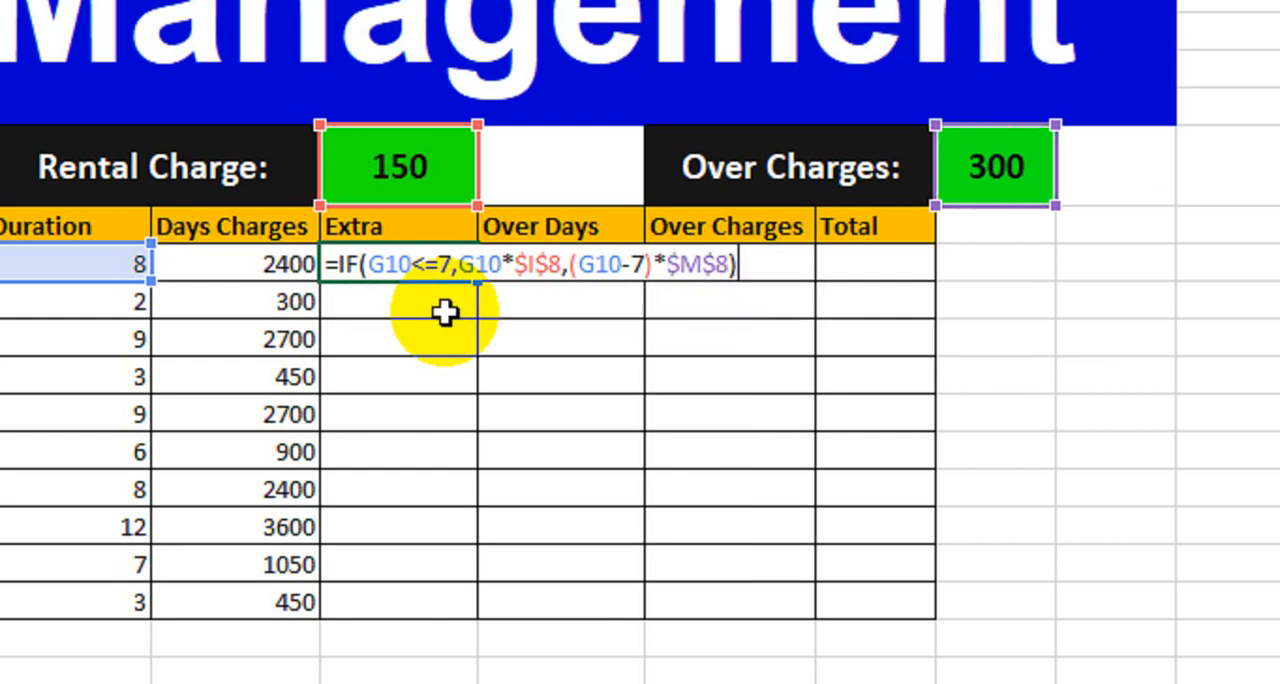
key(Return)
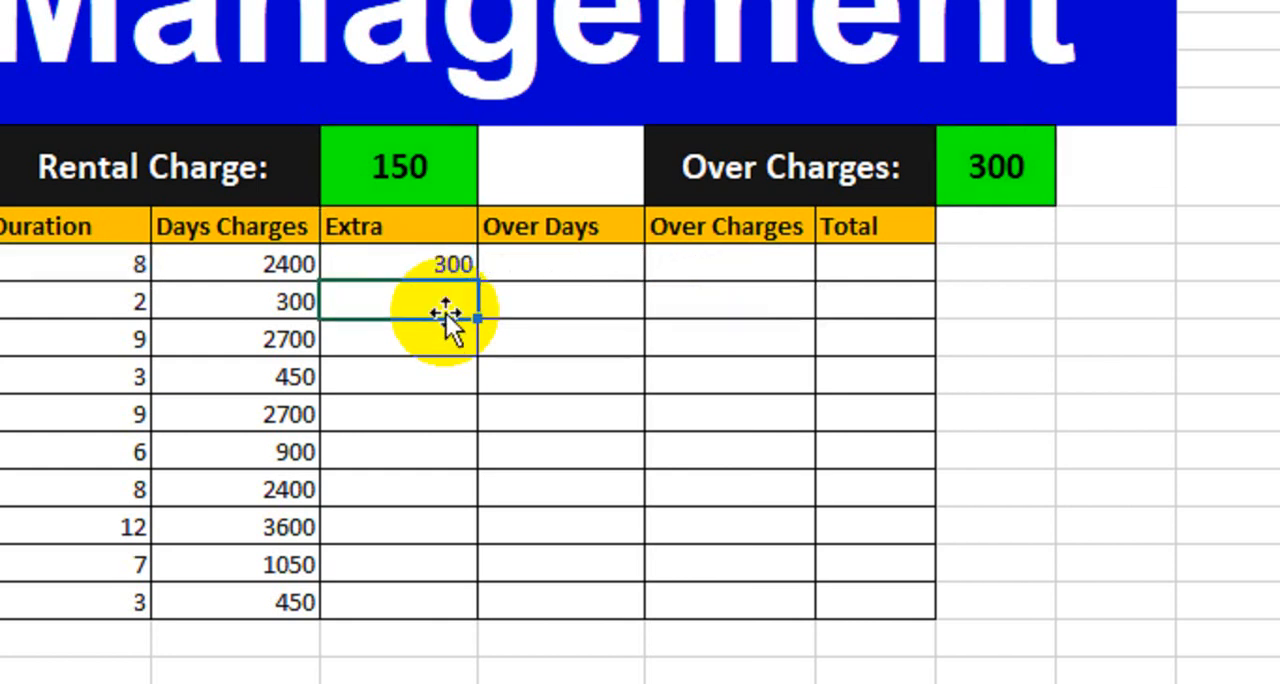
Step: Try a duration of 9 for the Health book to check its Extra charge, and undo the change
click(273, 268)
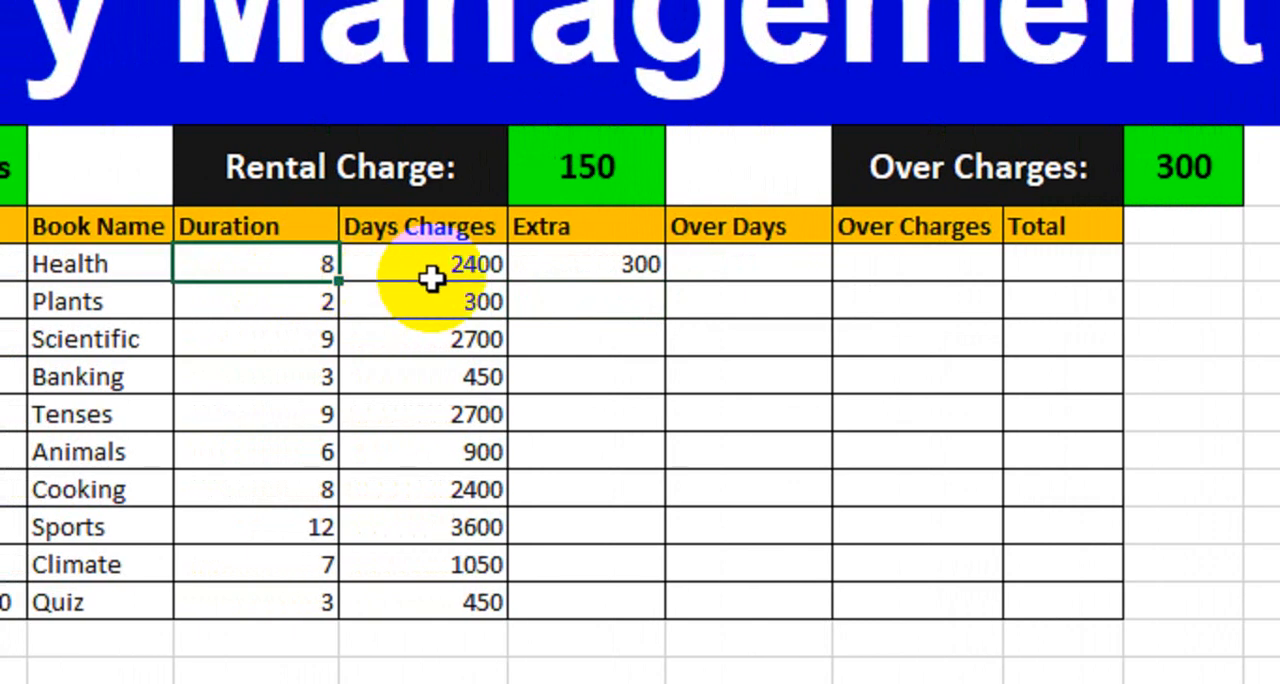
click(624, 274)
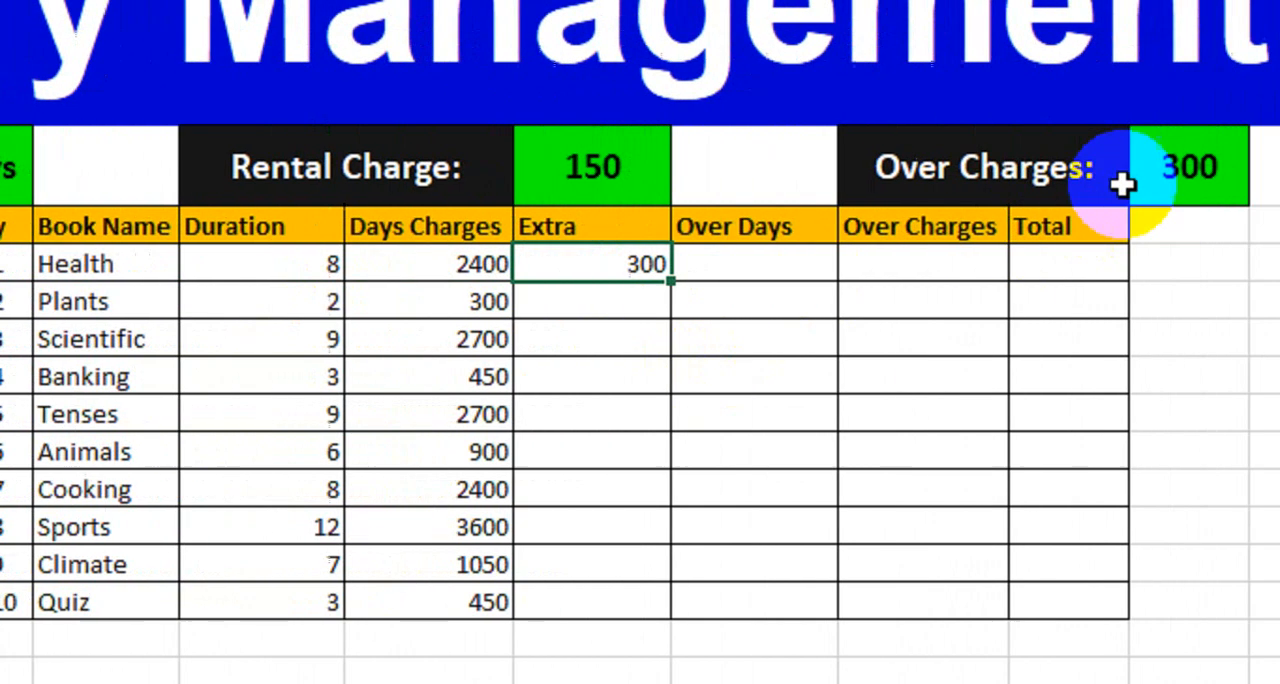
click(268, 276)
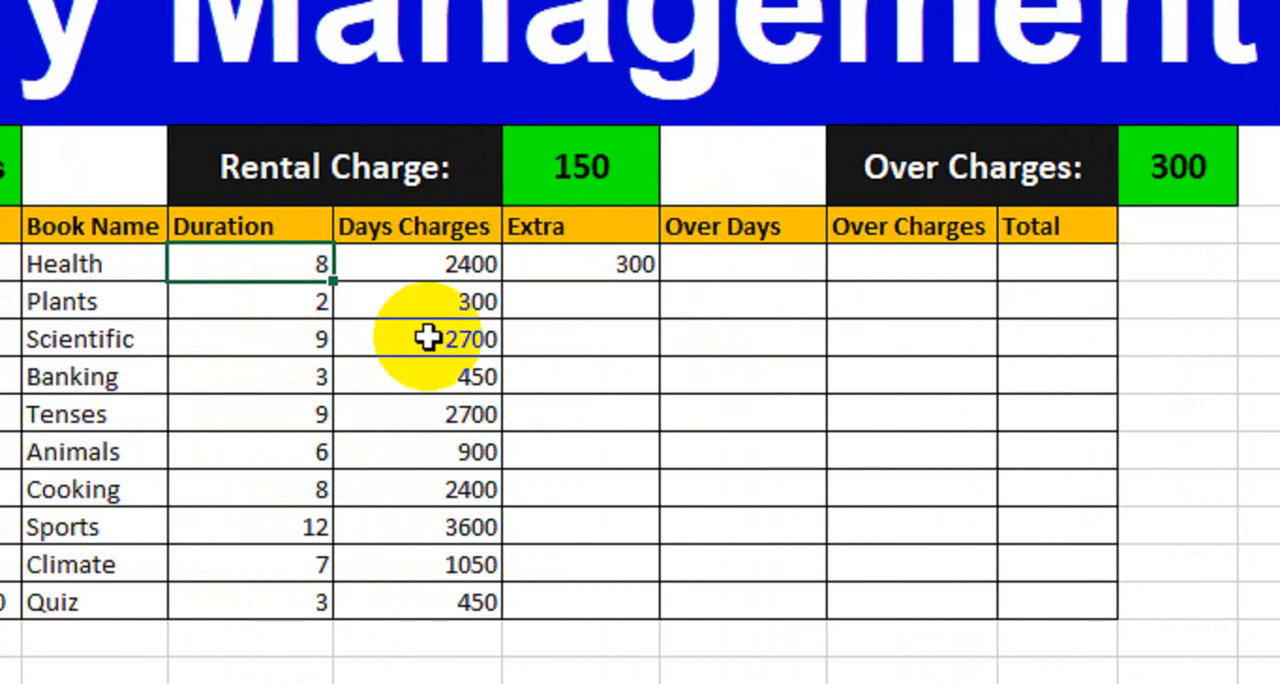
text(9)
key(Return)
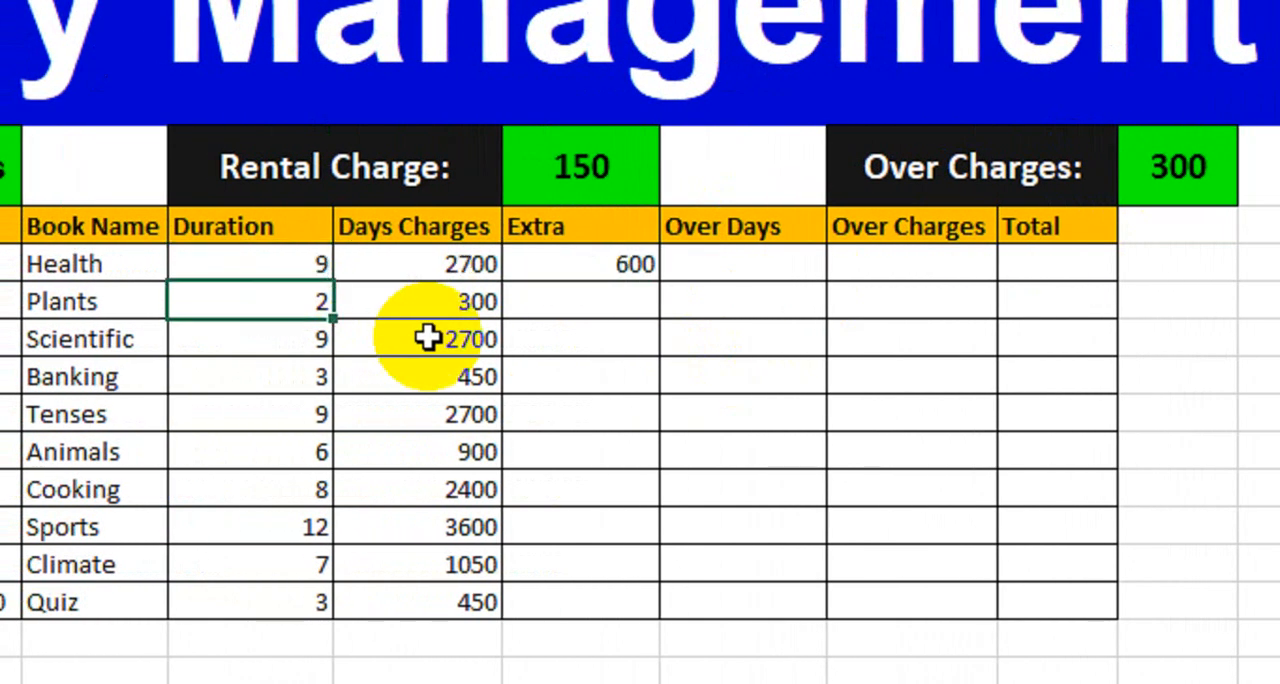
click(610, 270)
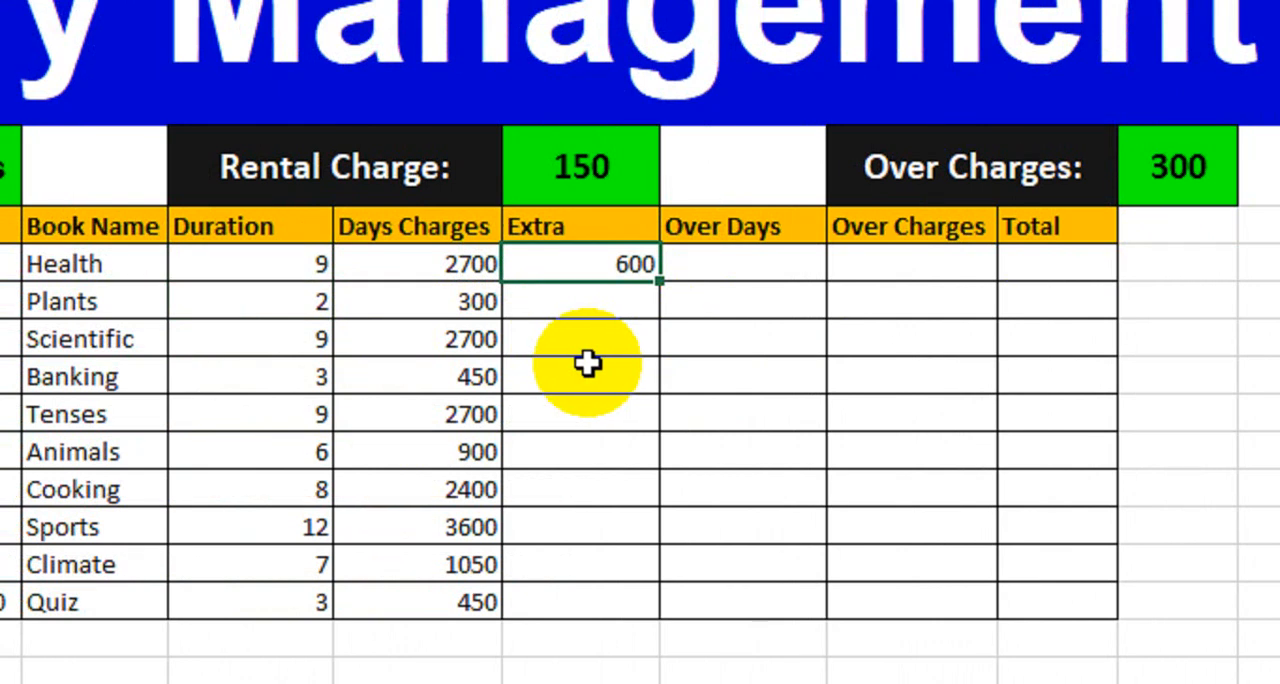
key(ctrl+z)
click(618, 267)
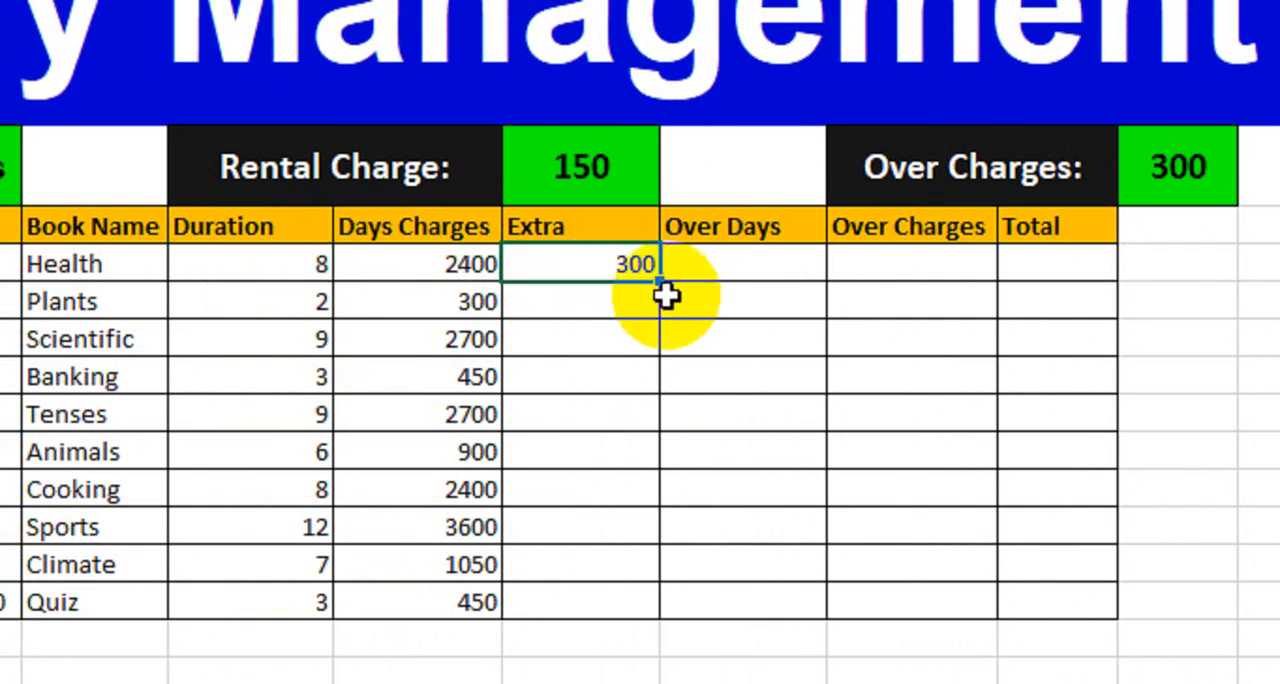
Step: Fill the Health row's Extra formula down through the Quiz row
click(429, 264)
click(527, 259)
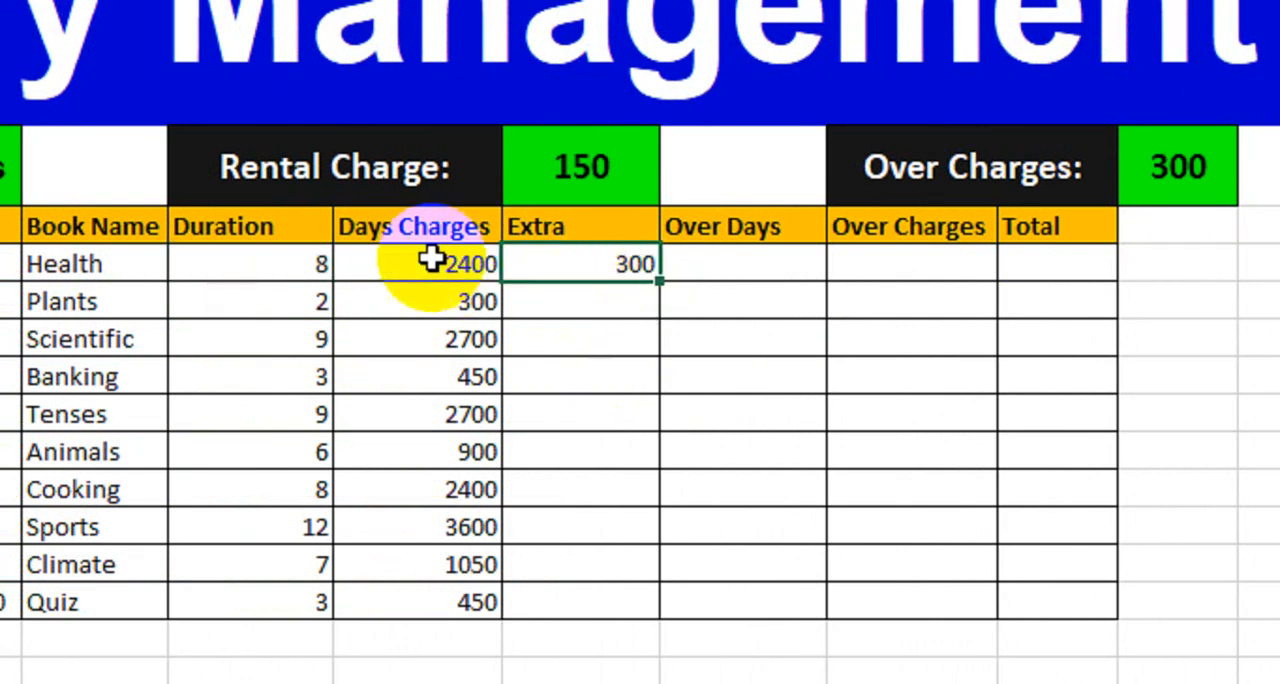
click(435, 258)
click(552, 260)
click(468, 266)
click(562, 263)
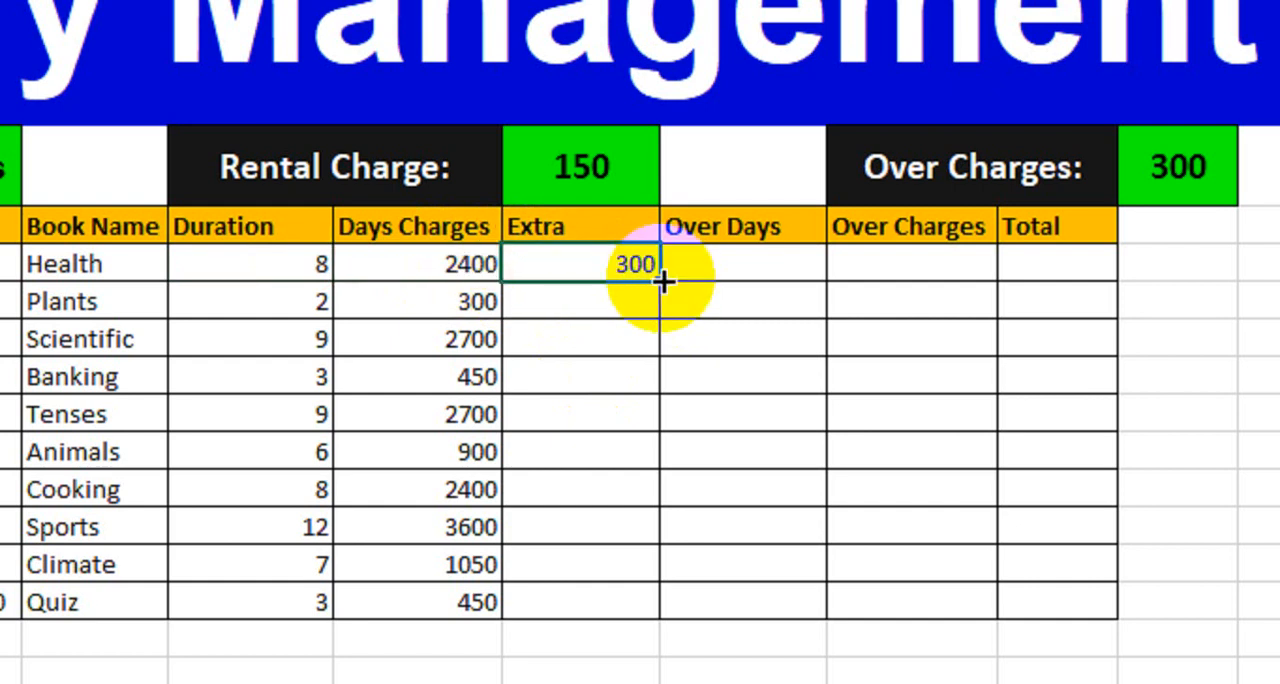
drag(663, 278, 626, 605)
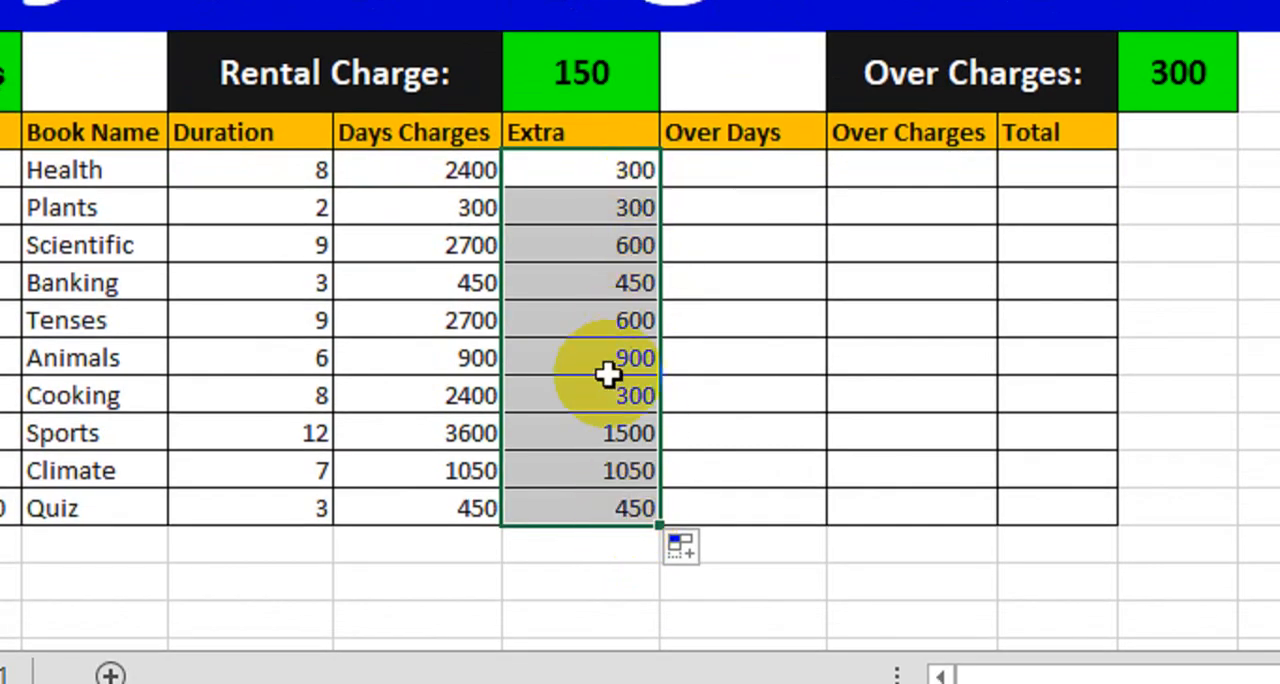
Step: Begin an IF formula in the Health row's Over Days cell with the logical test G10>7
click(752, 179)
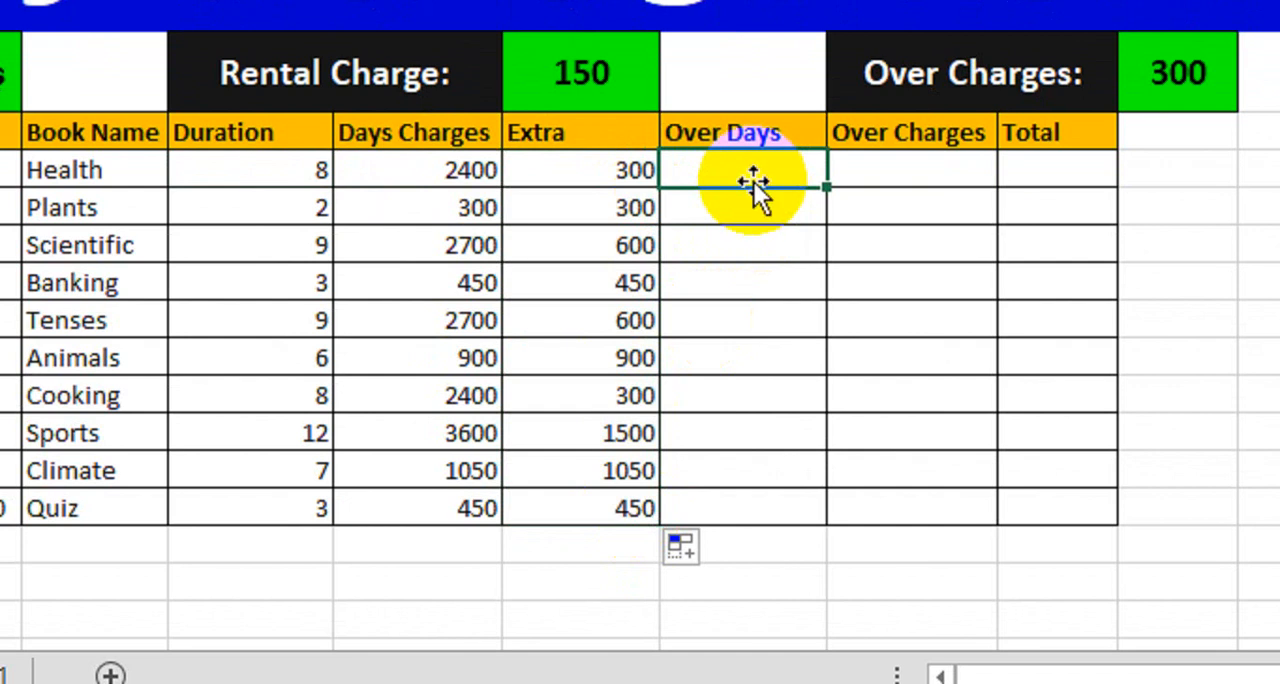
click(630, 175)
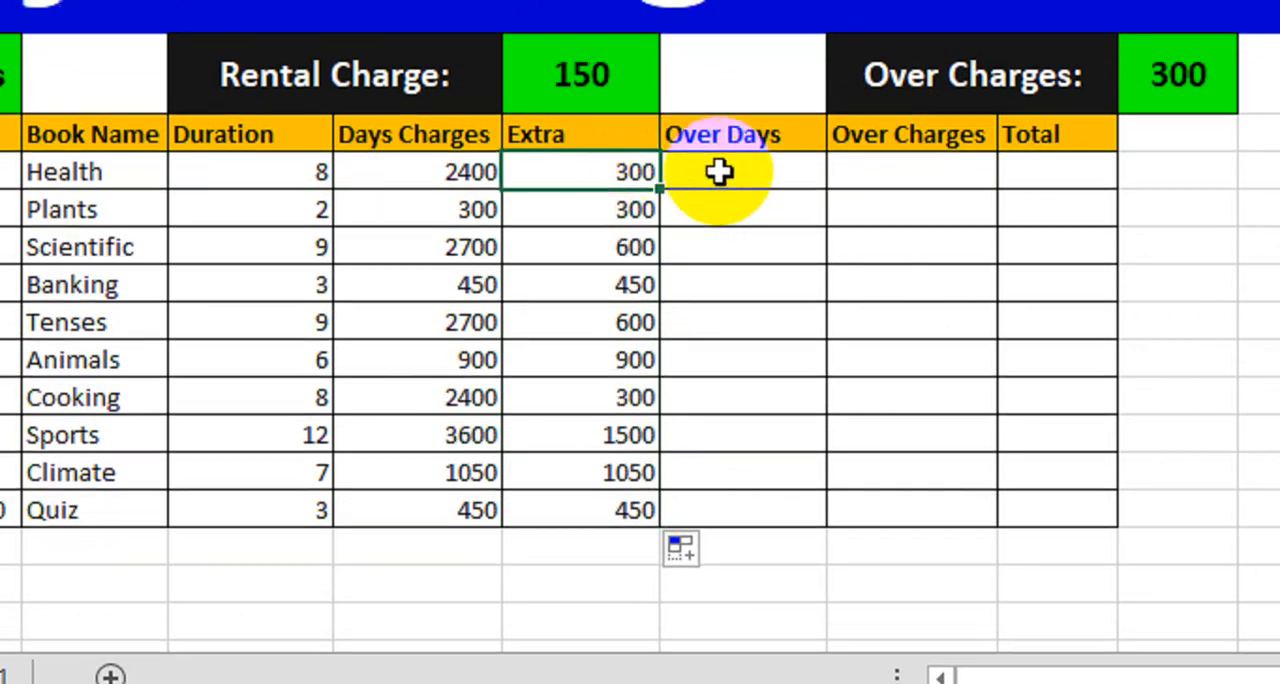
click(717, 172)
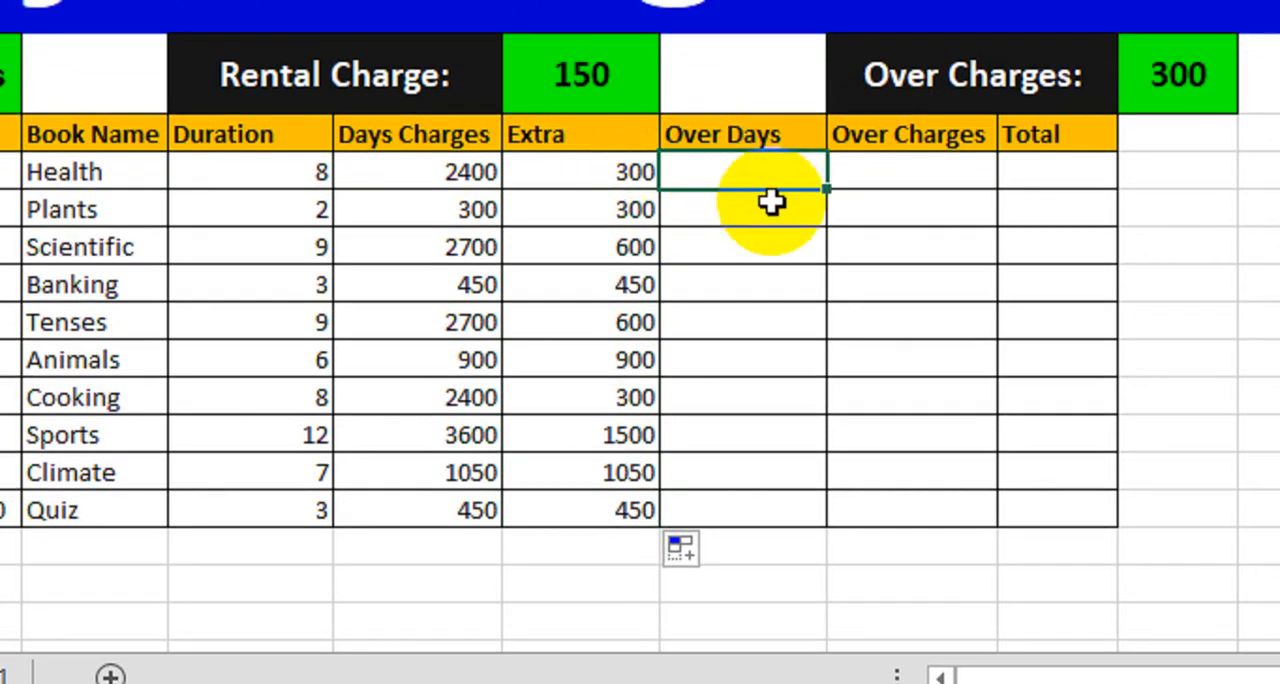
text(=if)
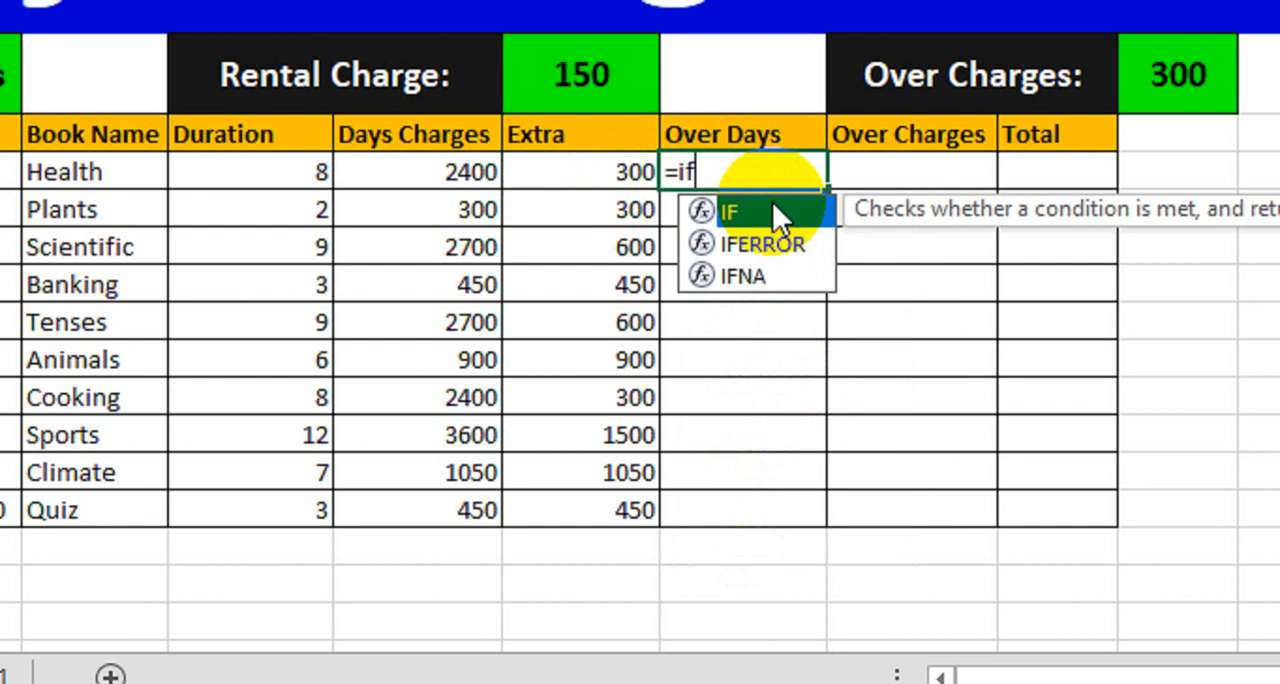
key(Tab)
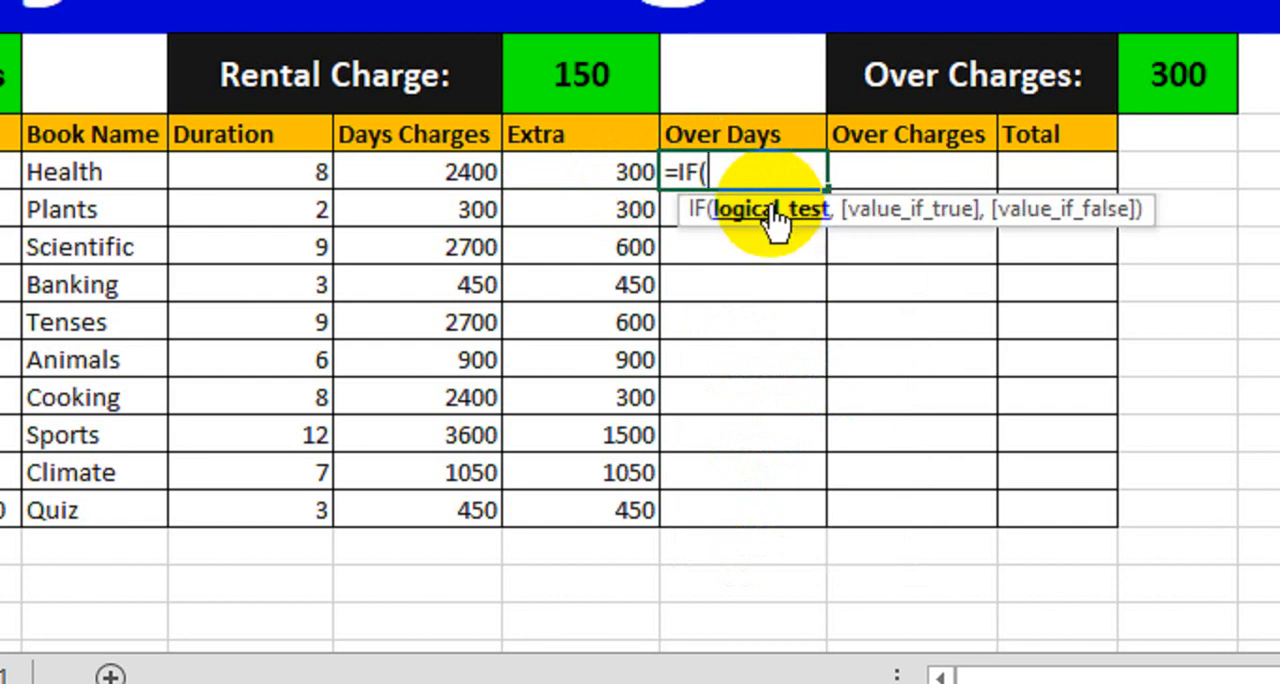
click(325, 172)
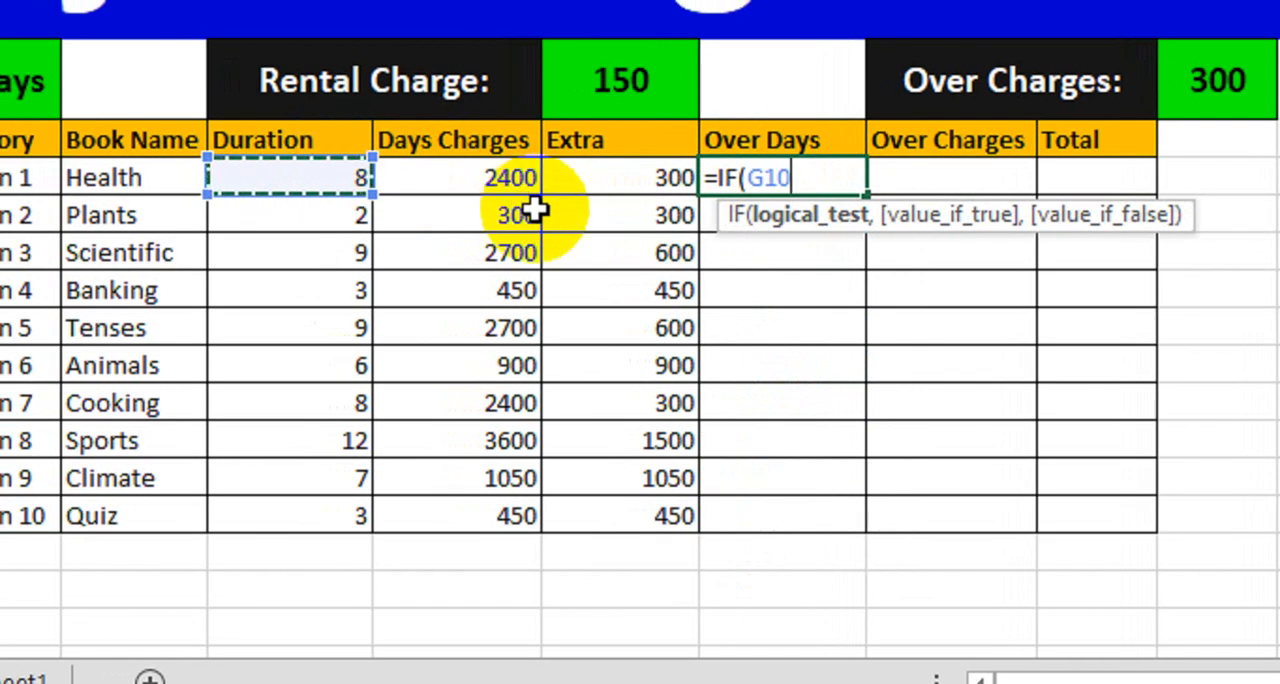
text(>7)
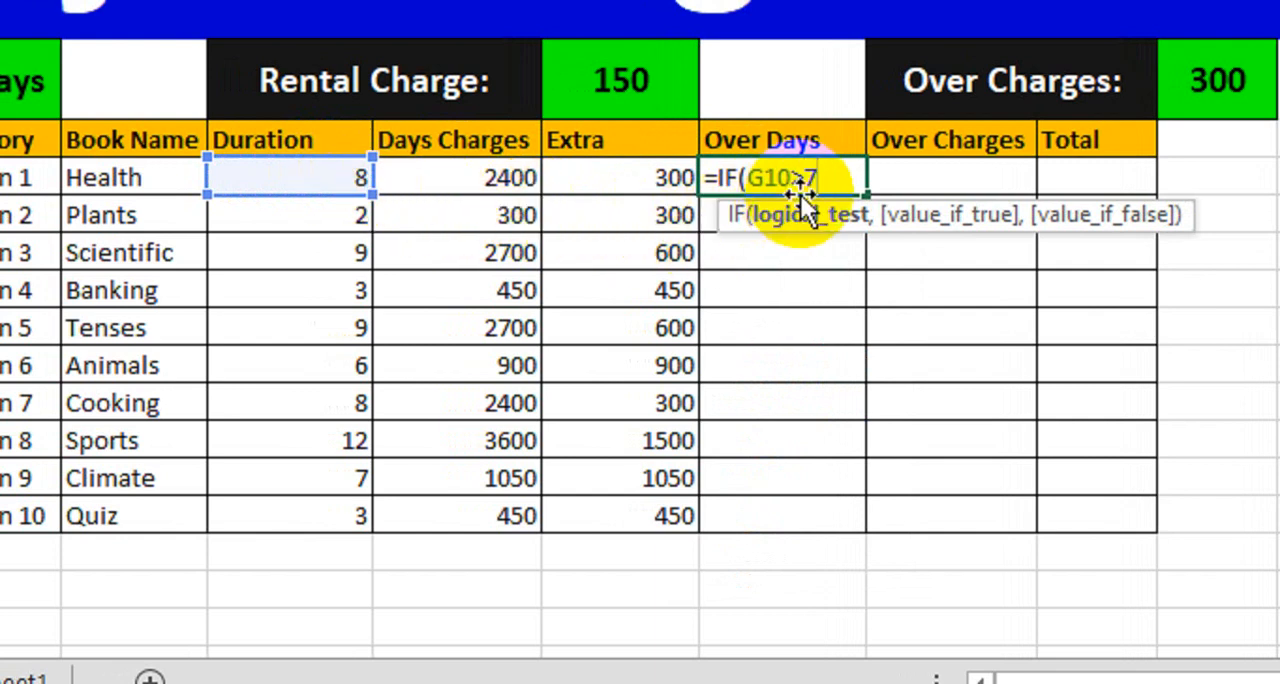
Step: Complete the Over Days formula with (G10-7) if true and "" if false, and fill it down through the Quiz row
text(,)
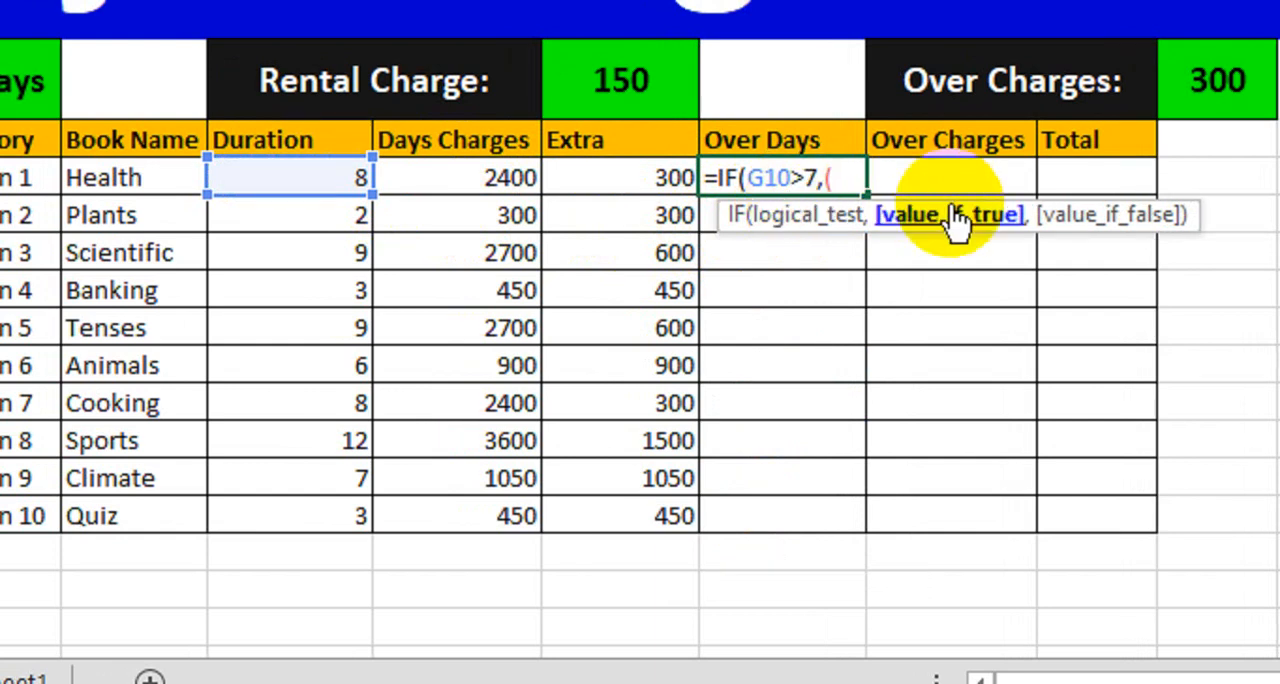
text(()
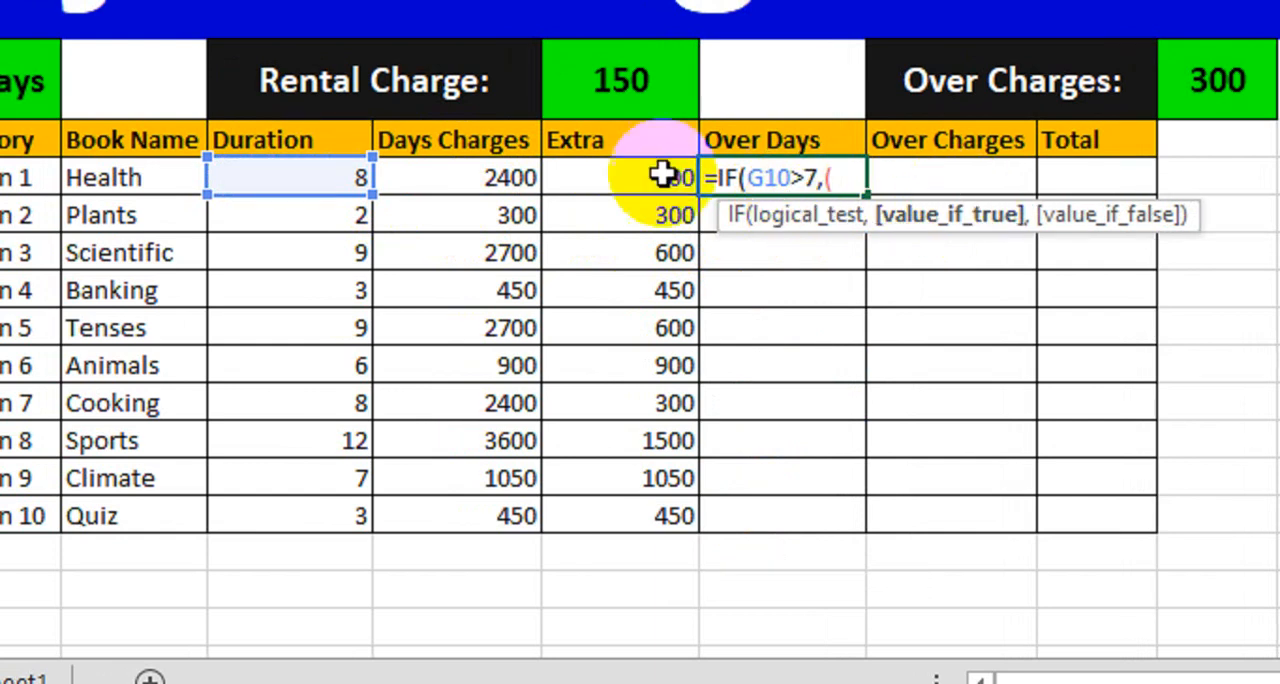
click(318, 178)
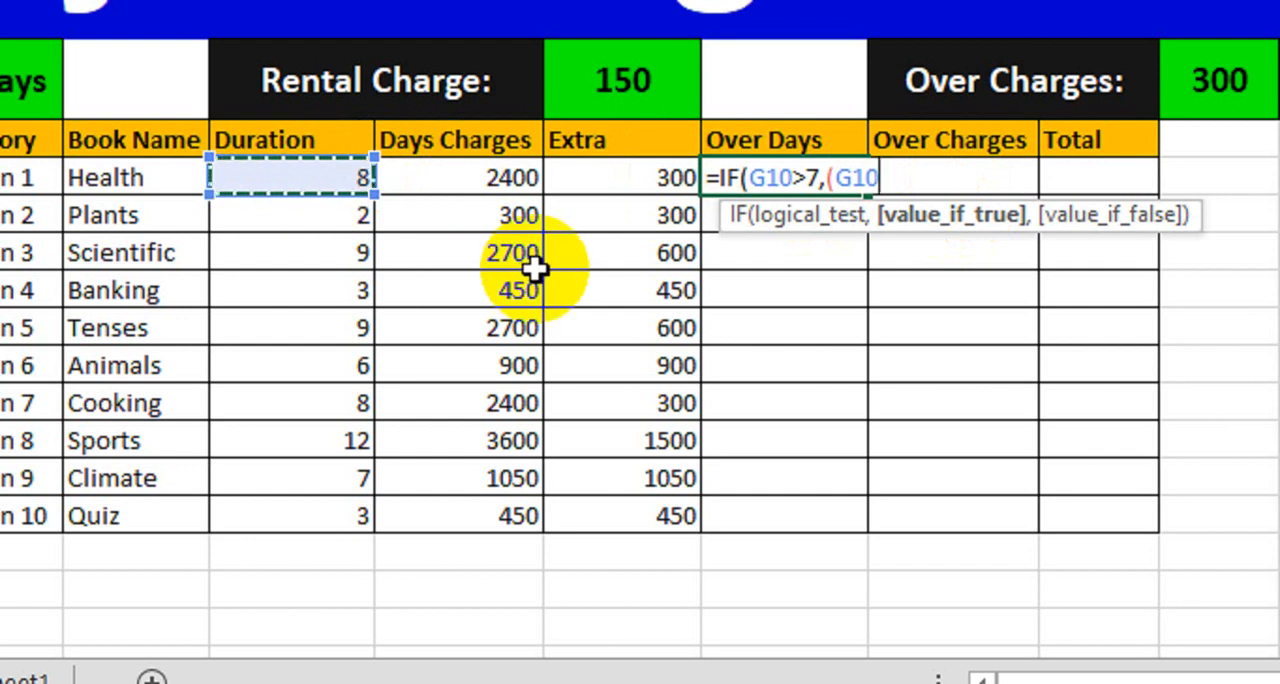
text(-7)
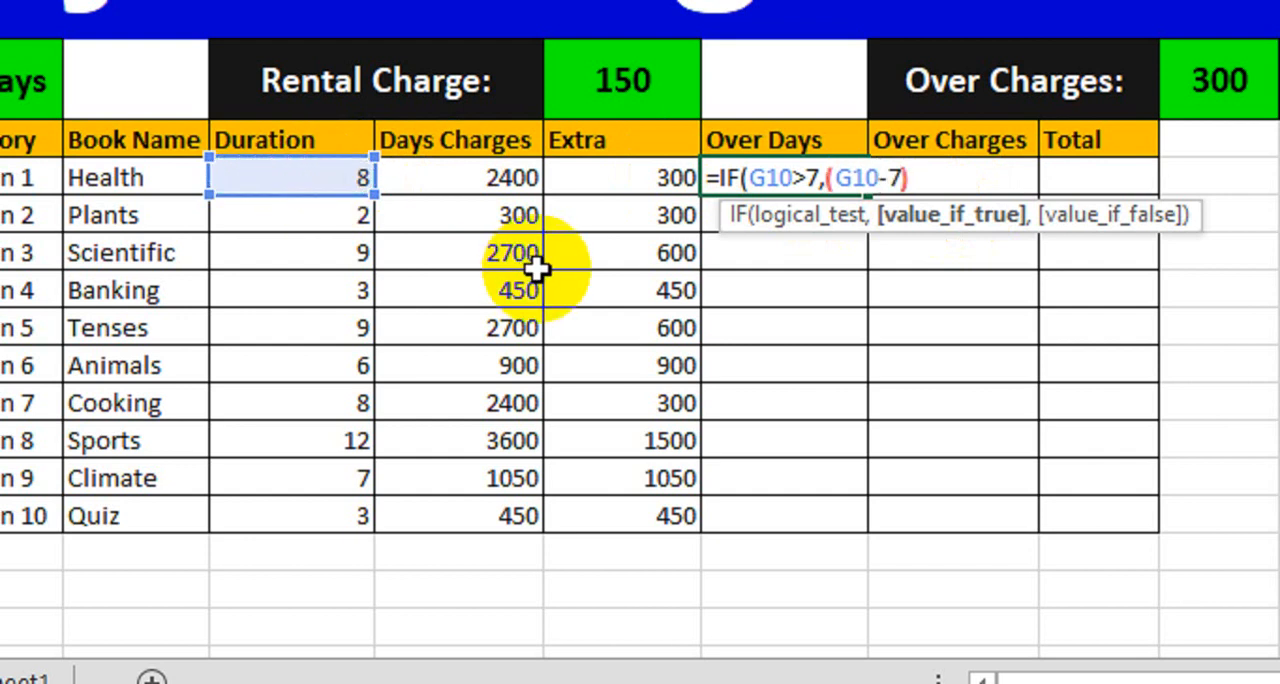
text(),)
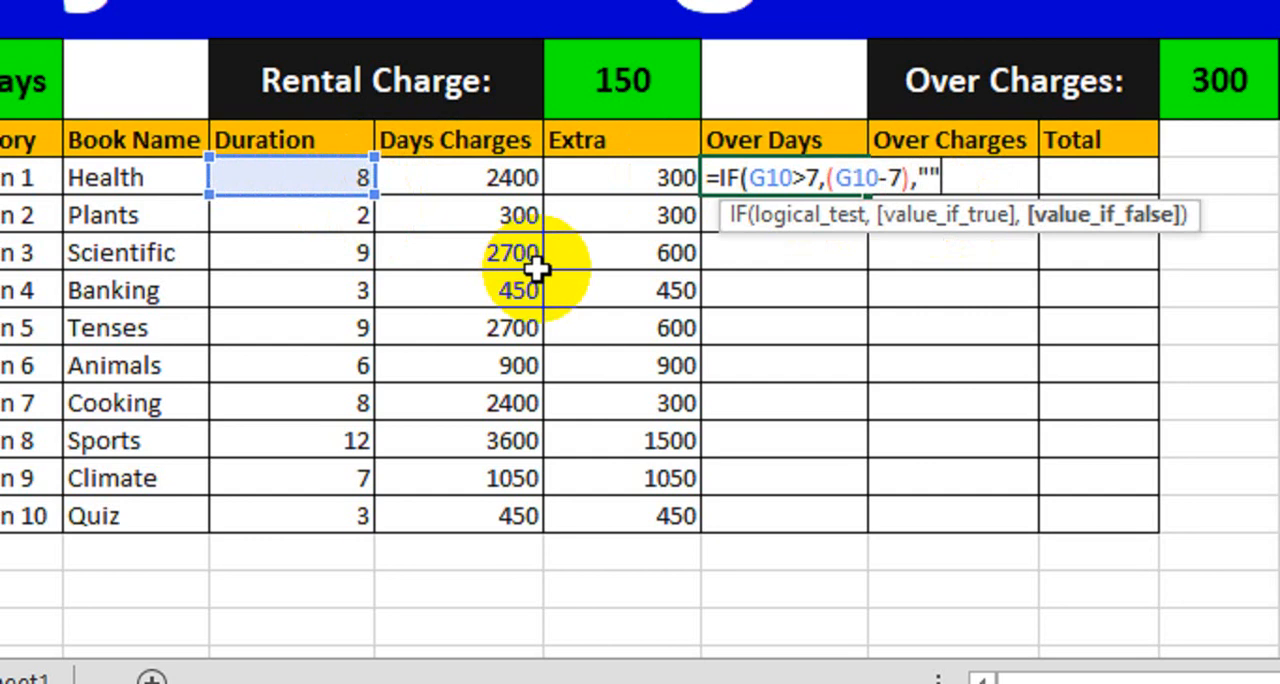
key(Return)
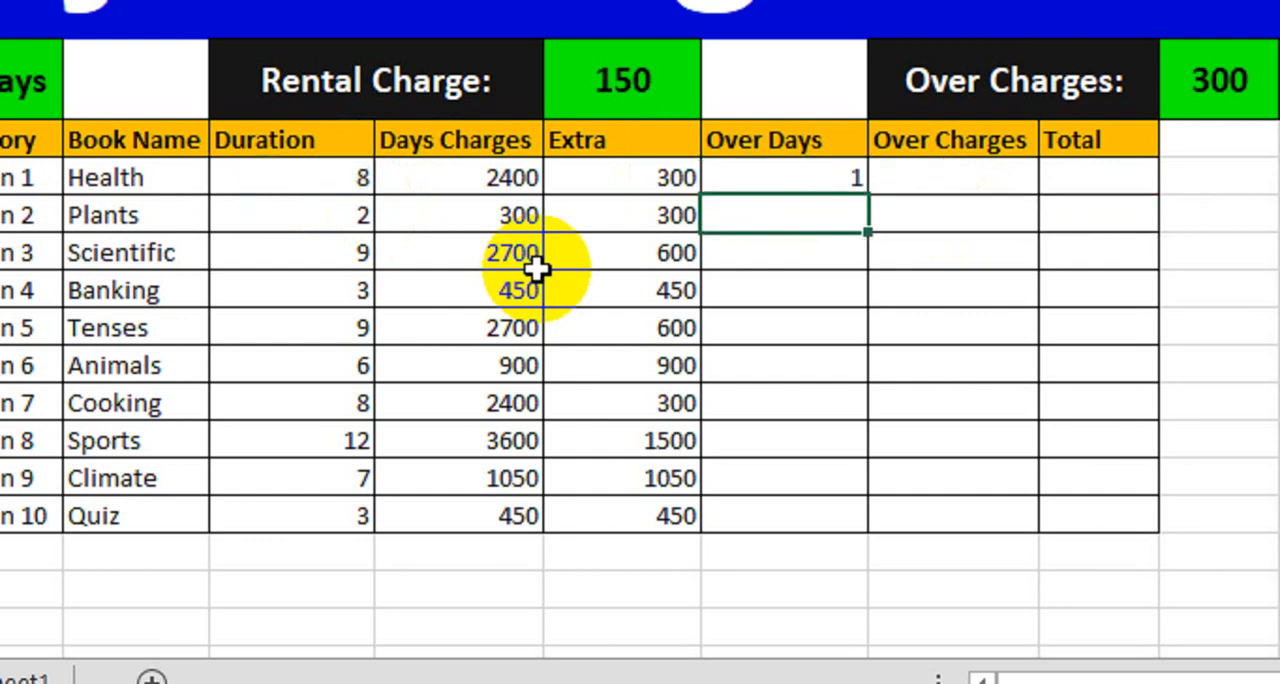
click(771, 175)
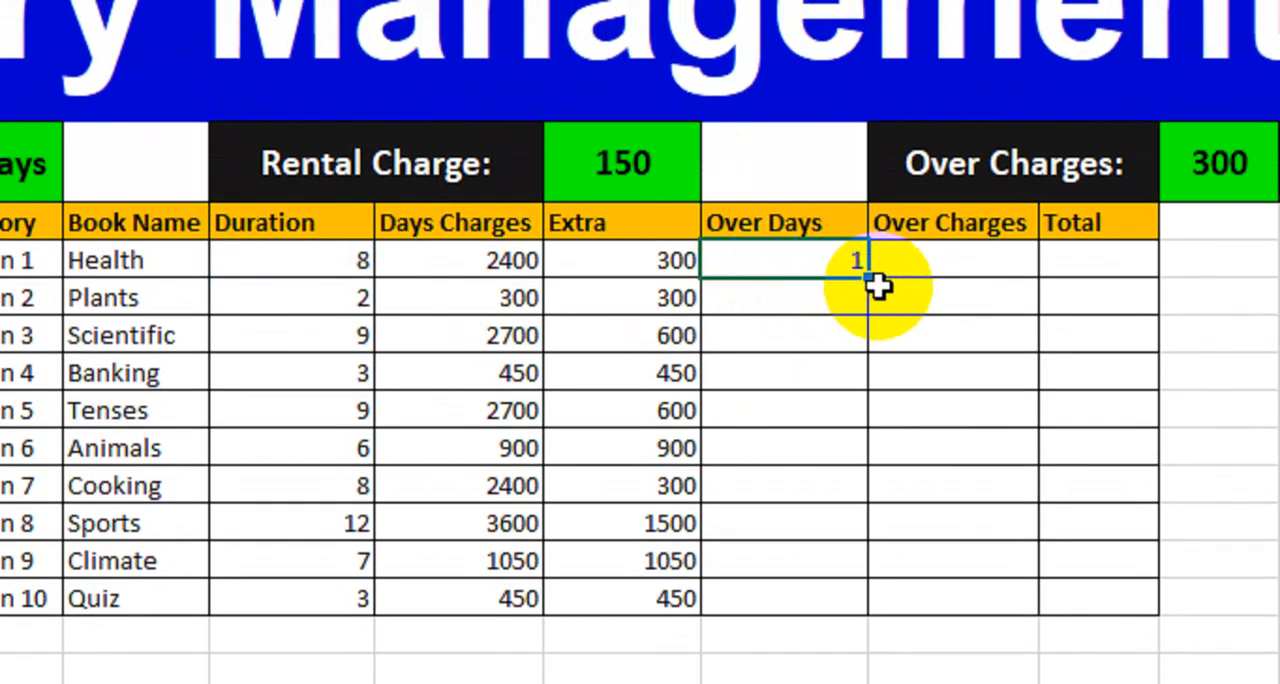
drag(866, 276, 818, 600)
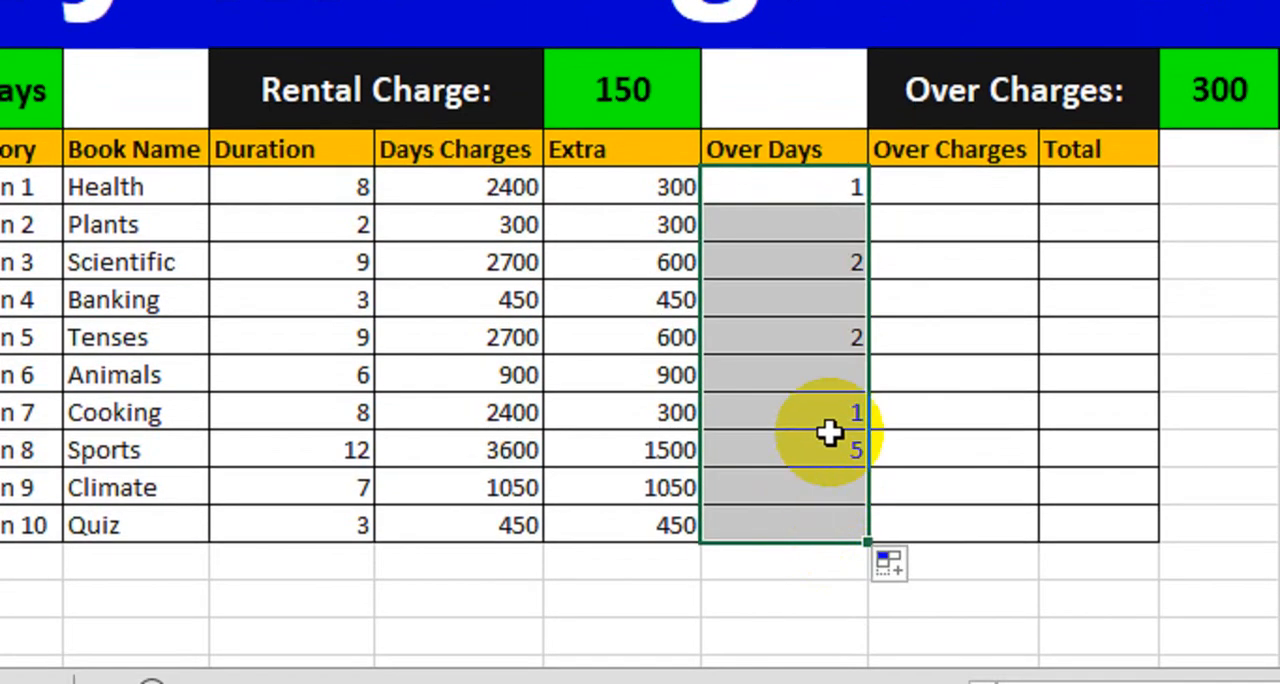
Step: Compare the Over Days results with the durations in the Plants and Scientific rows, and review the Tenses, Cooking and Sports rows
click(784, 335)
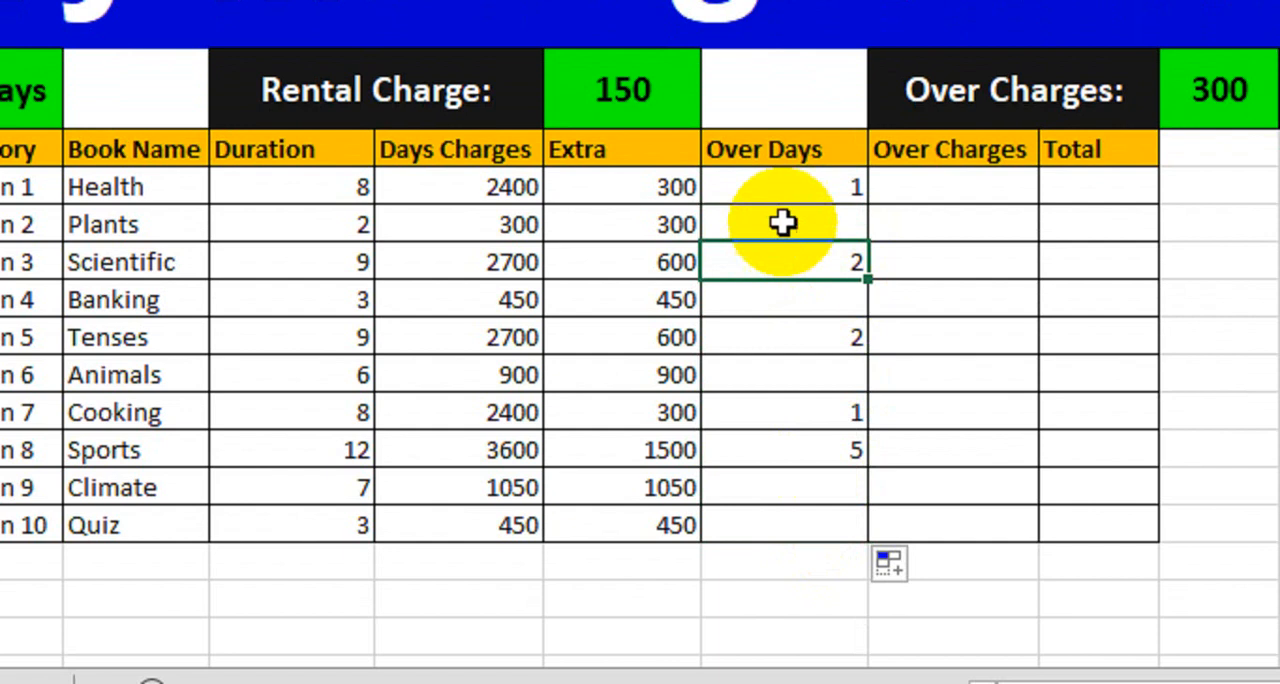
click(780, 222)
click(346, 223)
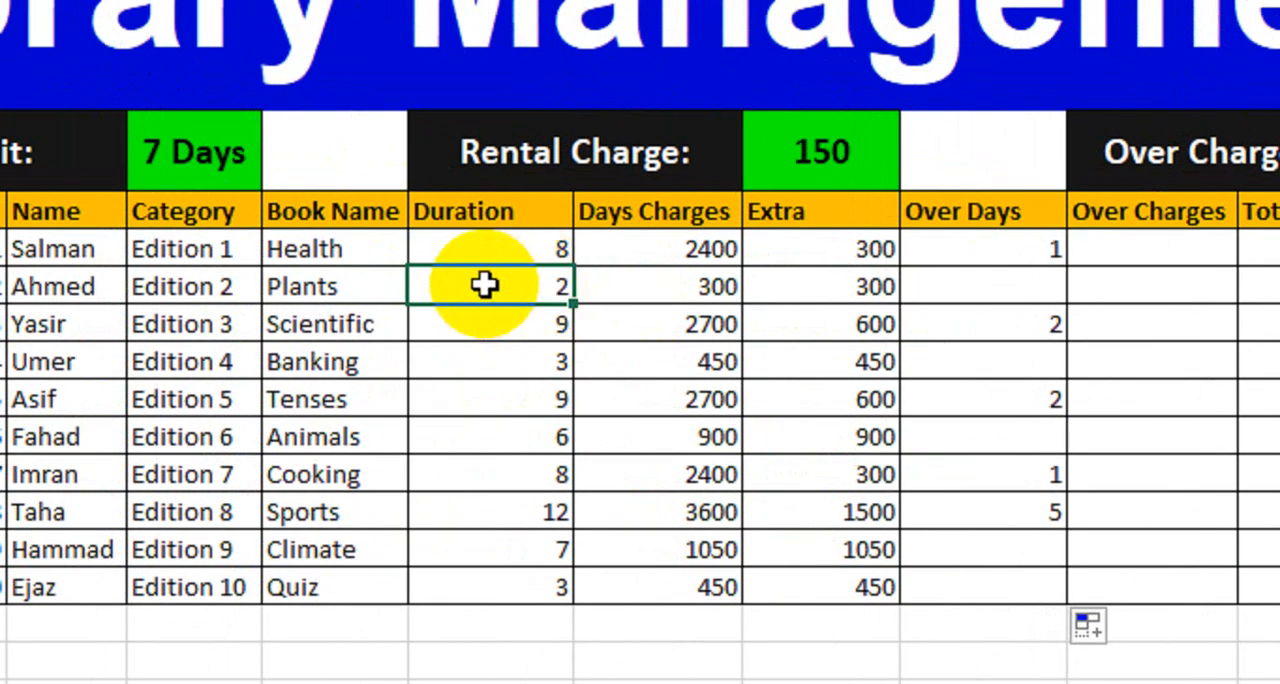
click(948, 292)
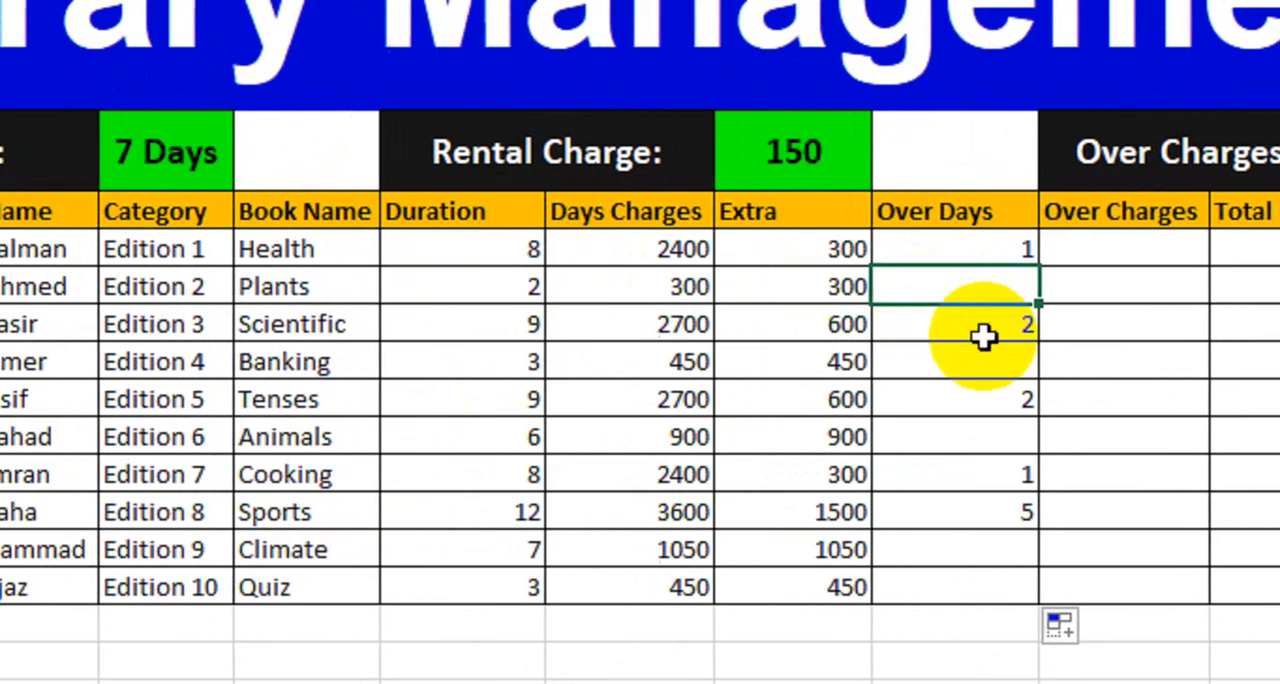
click(948, 325)
click(480, 320)
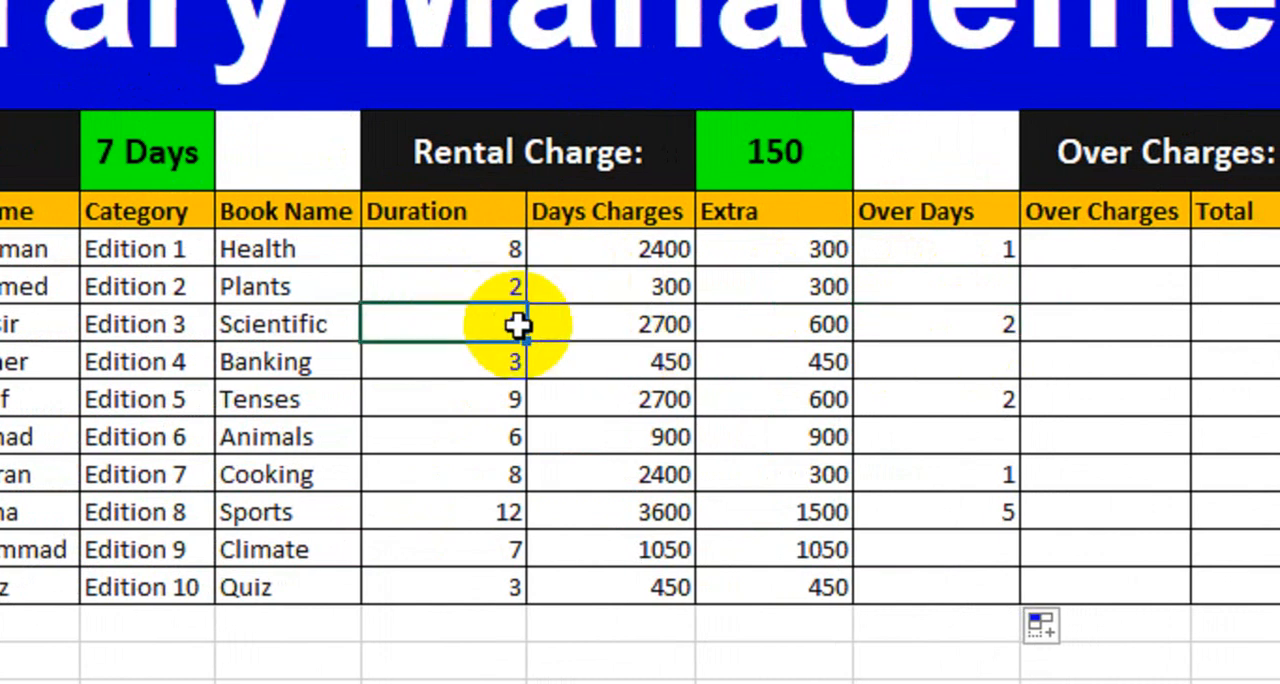
click(949, 336)
click(943, 401)
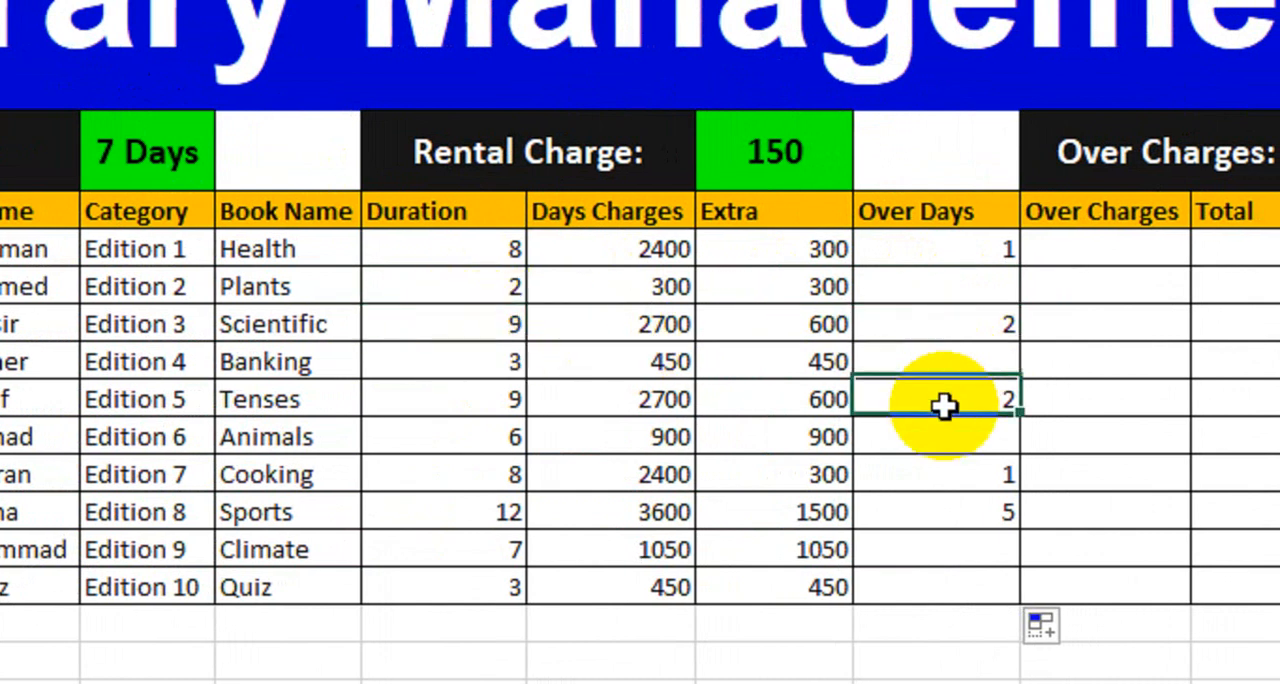
click(934, 462)
click(932, 516)
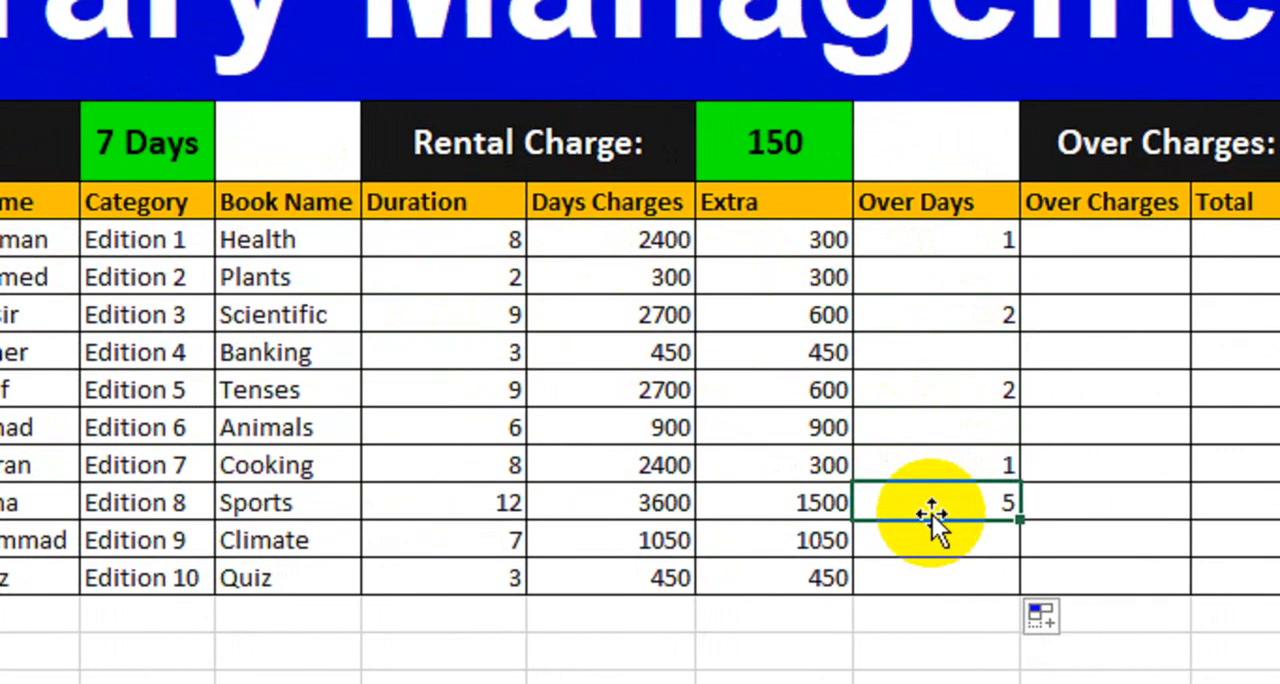
Step: Write the formula =IFERROR((J10*300)) in the Health row's Over Charges cell, multiplying the over days by 300
click(1105, 240)
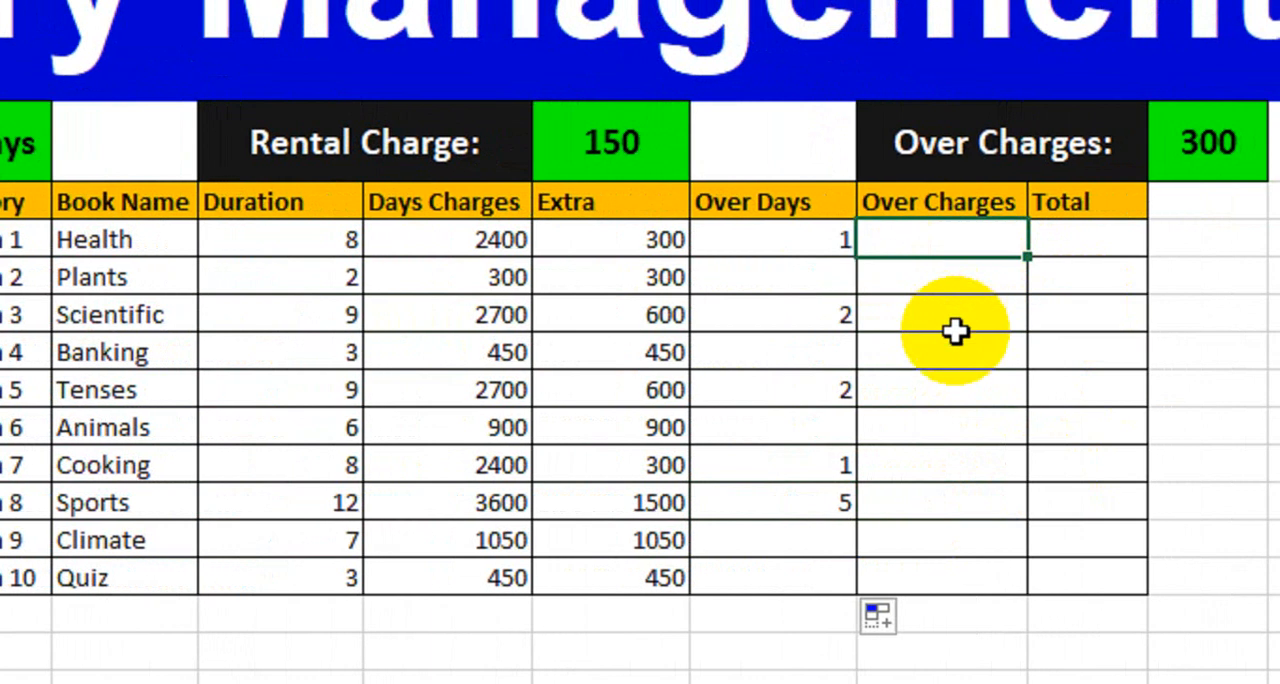
text(=)
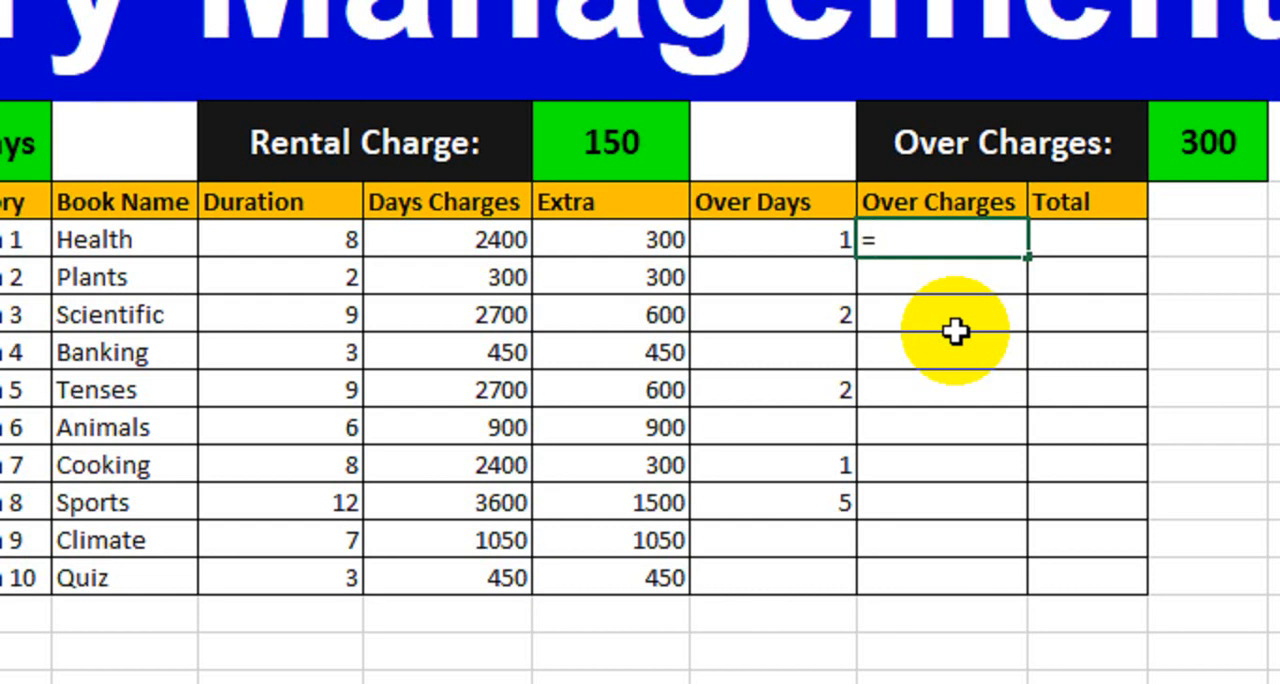
text(ife)
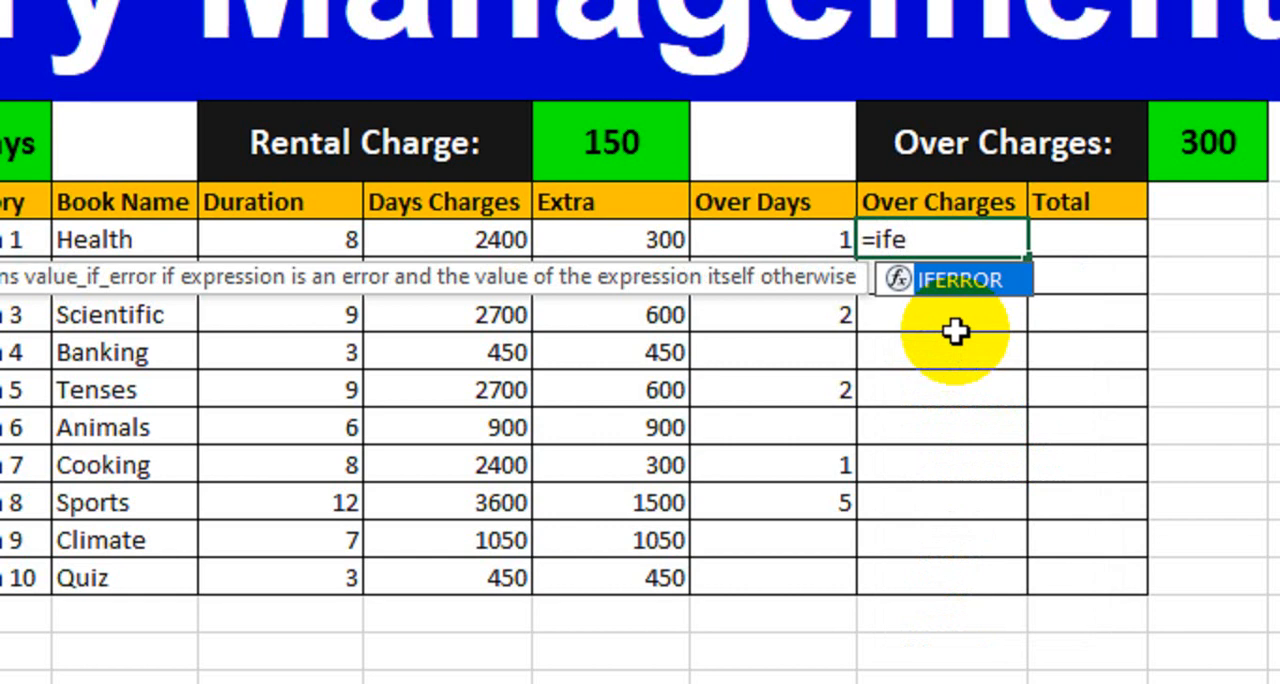
key(Tab)
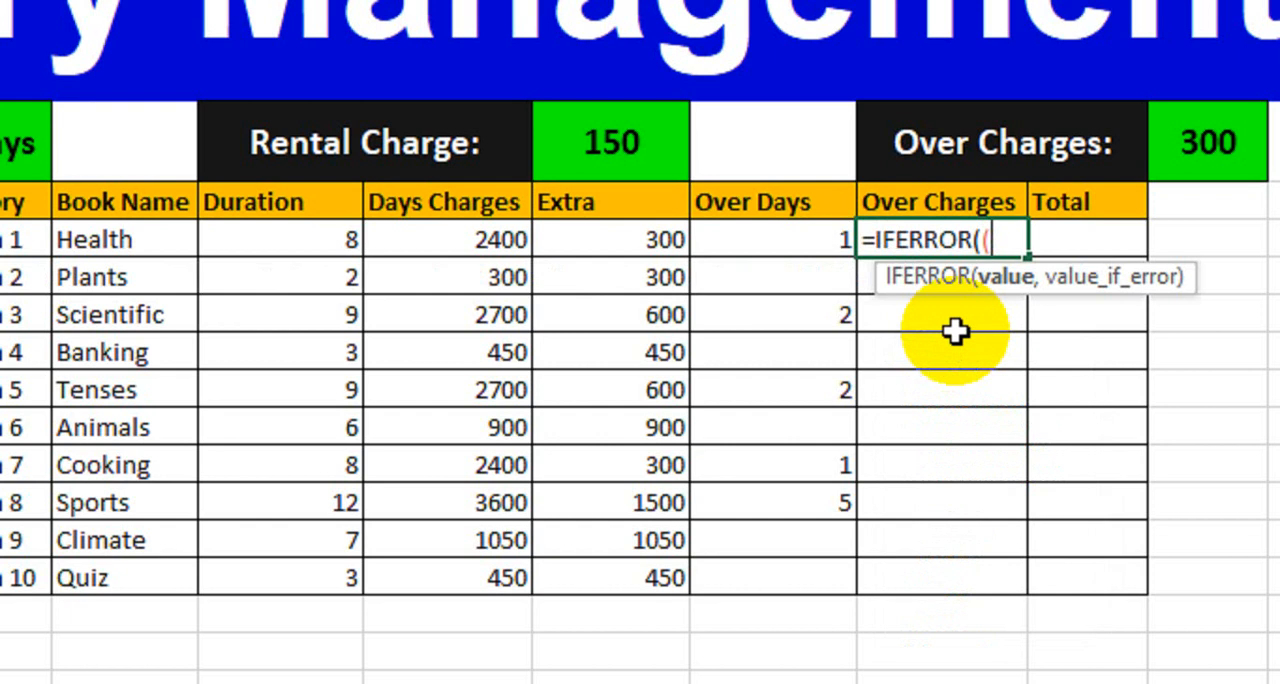
text(()
click(755, 247)
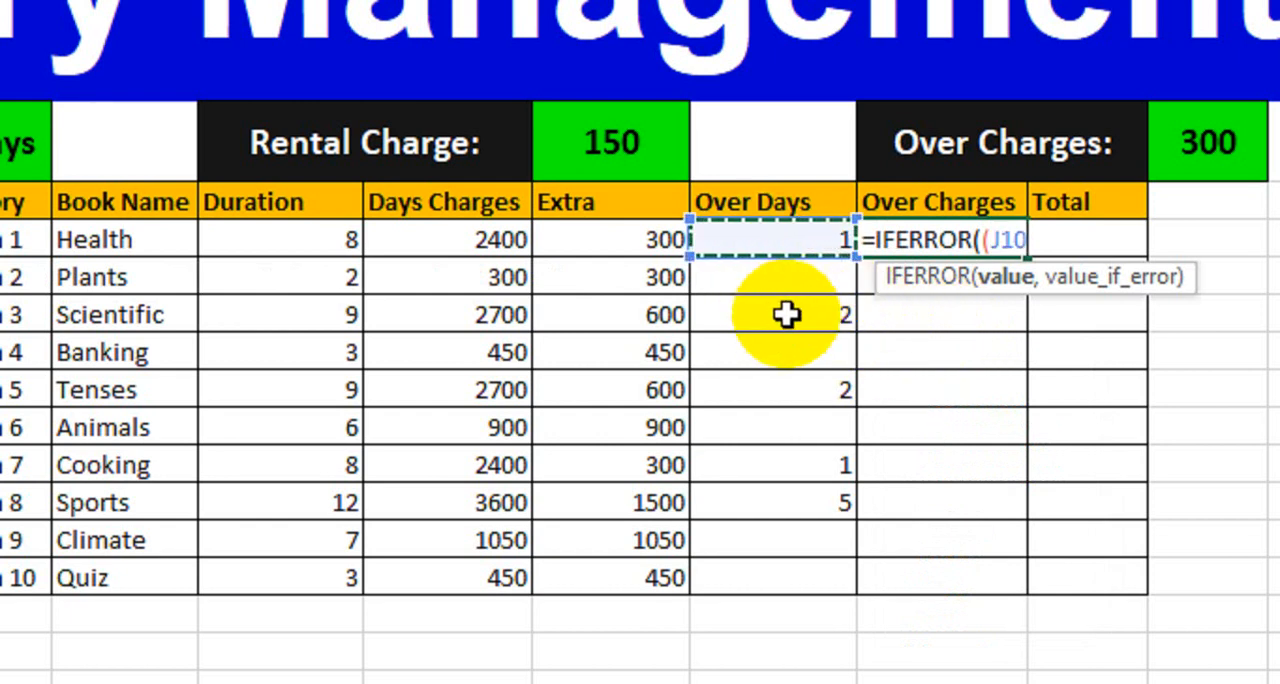
text(*)
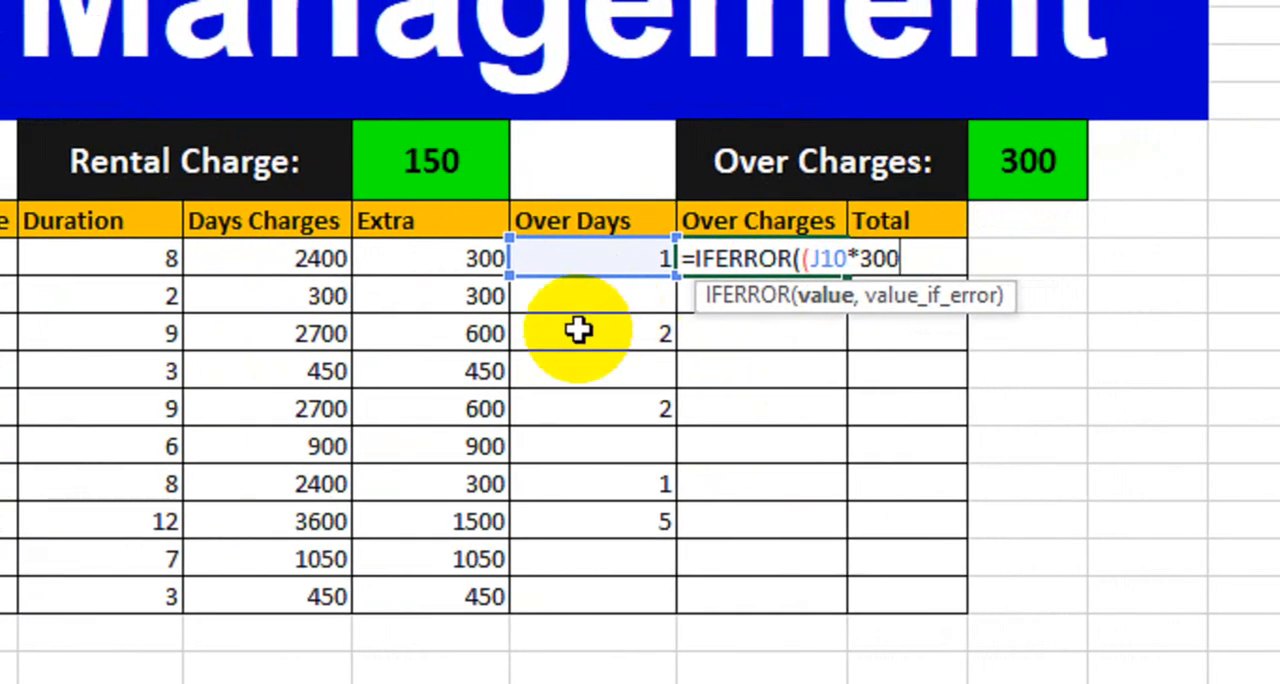
text()))
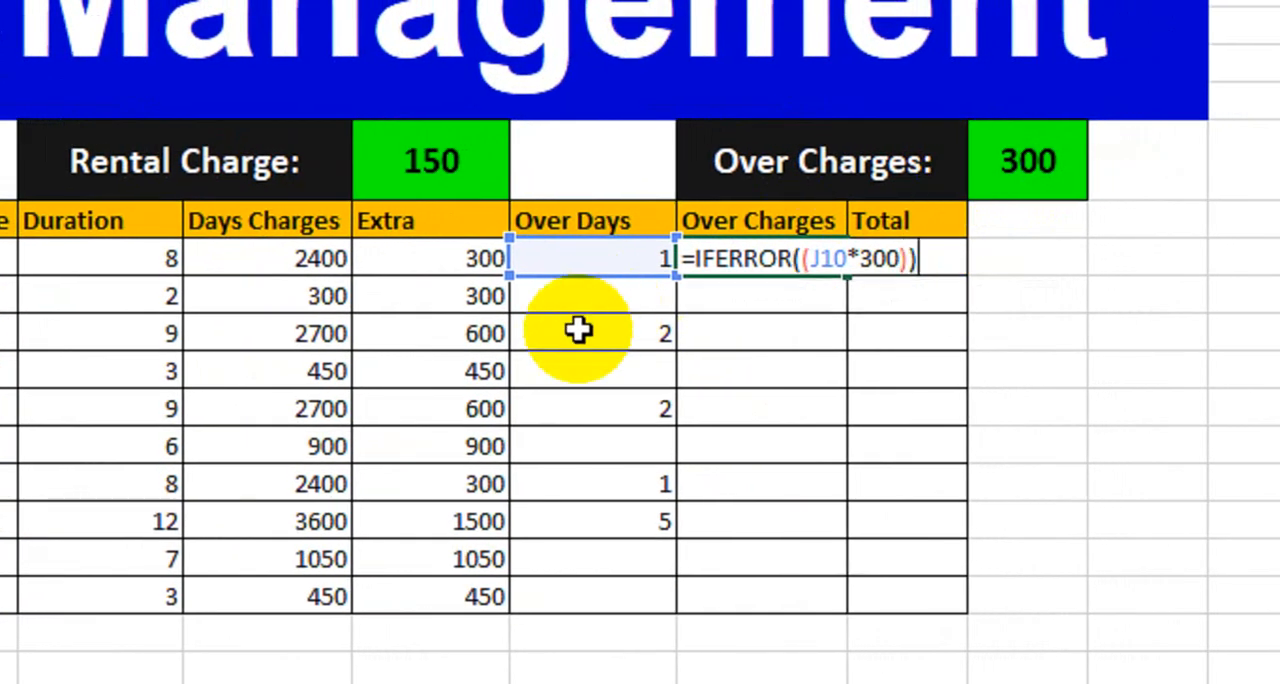
Step: Add "" as the error value to the Health row's Over Charges formula, making it =IFERROR((J10*300),"")
key(Return)
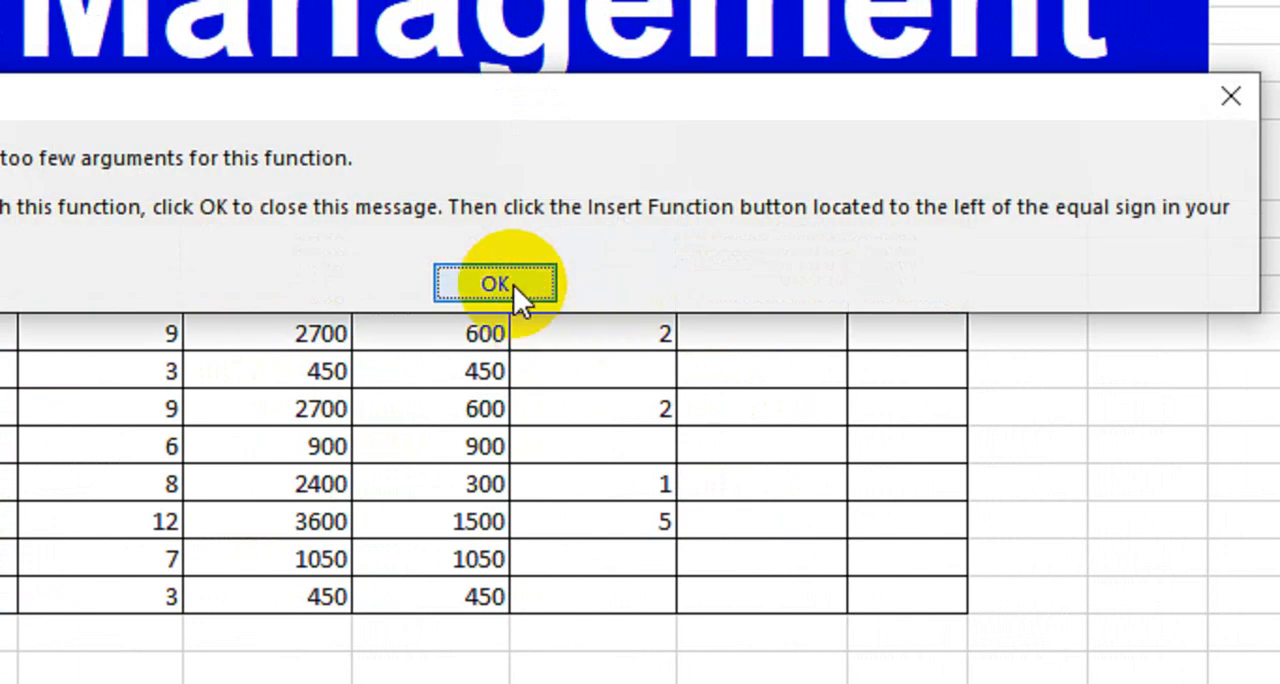
click(513, 284)
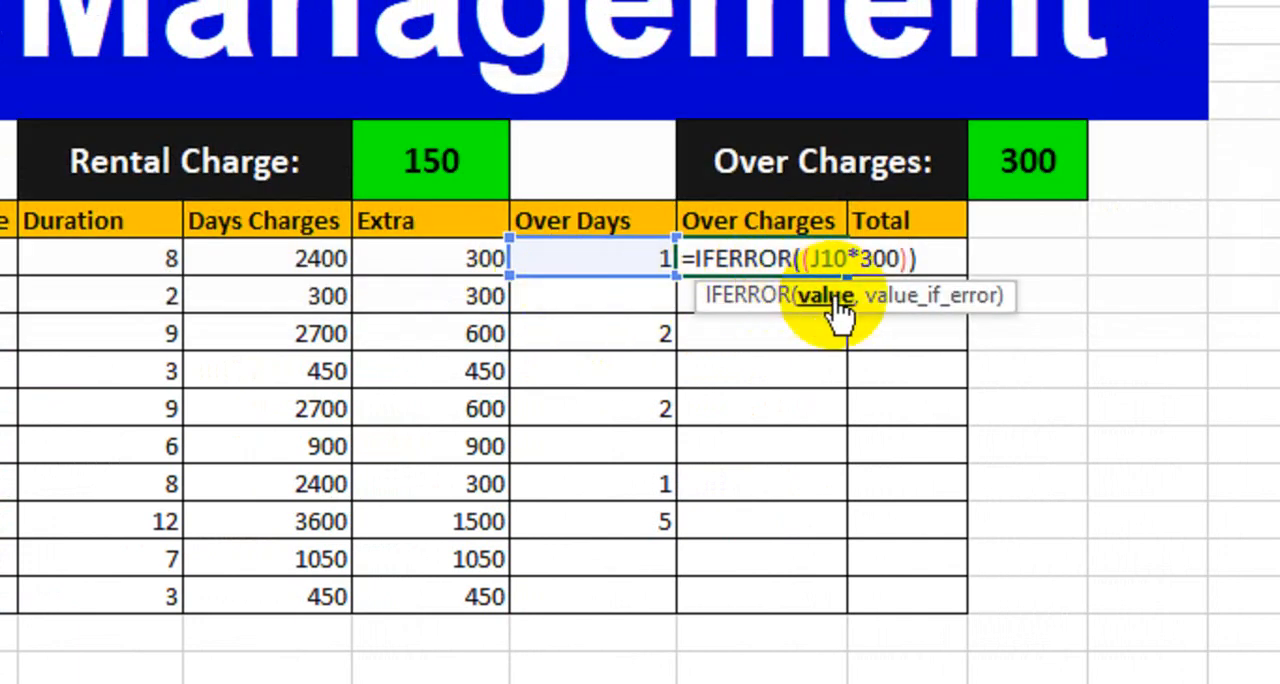
click(899, 256)
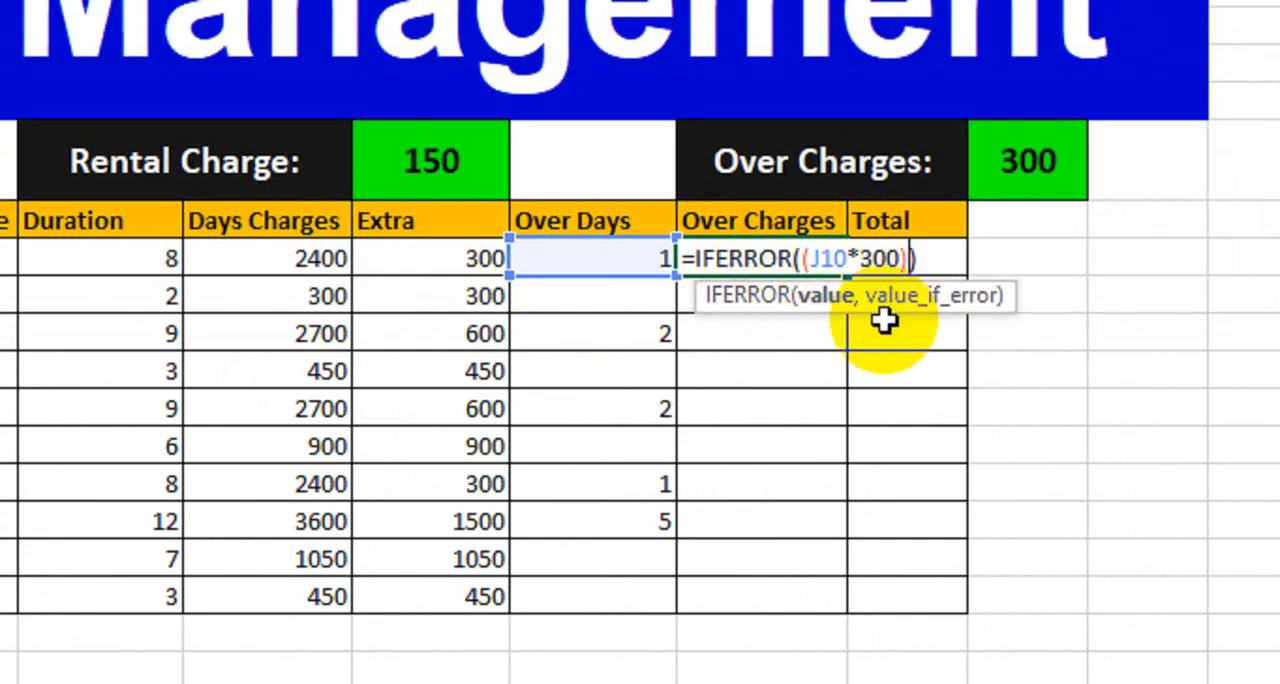
text(,"")
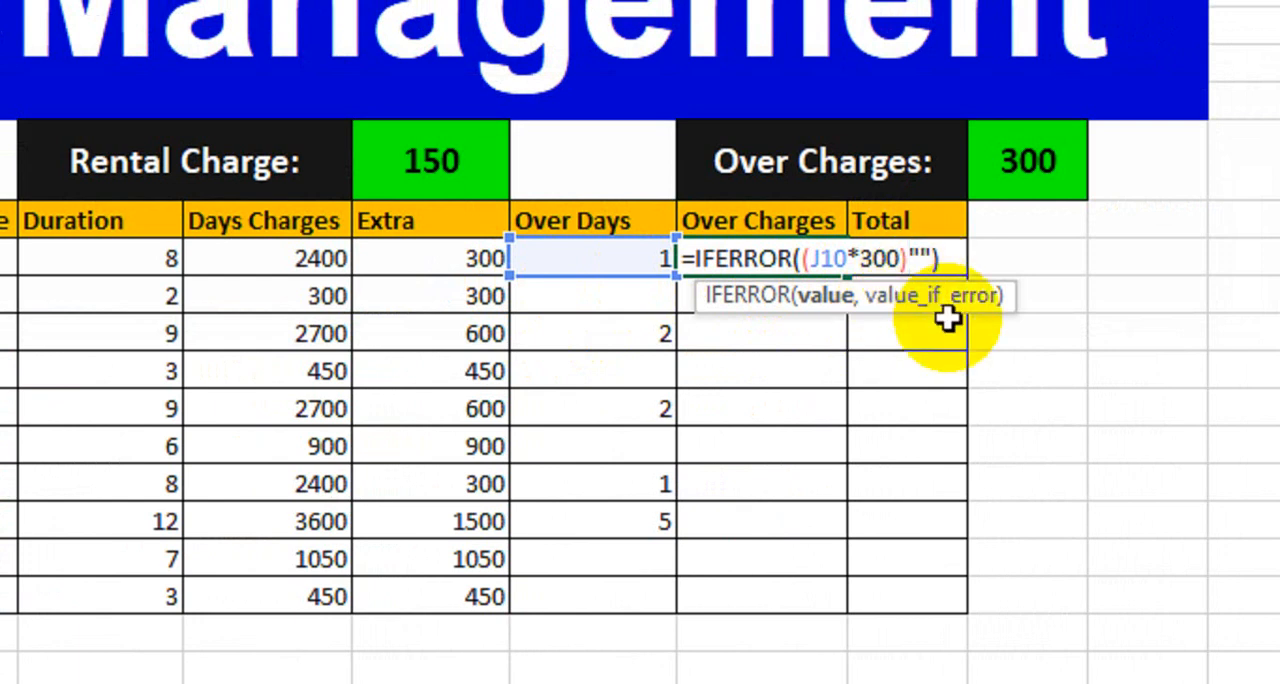
text(,)
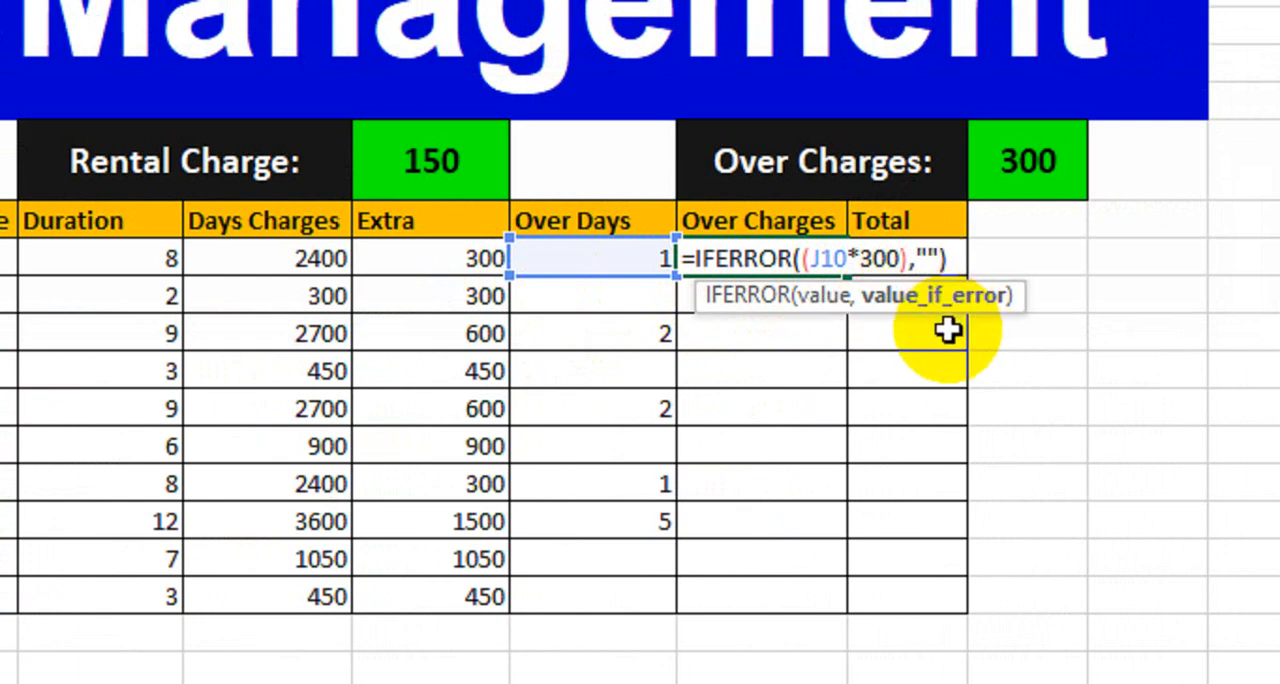
key(Return)
Step: Fill the Health row's Over Charges formula down through the Quiz row
click(820, 256)
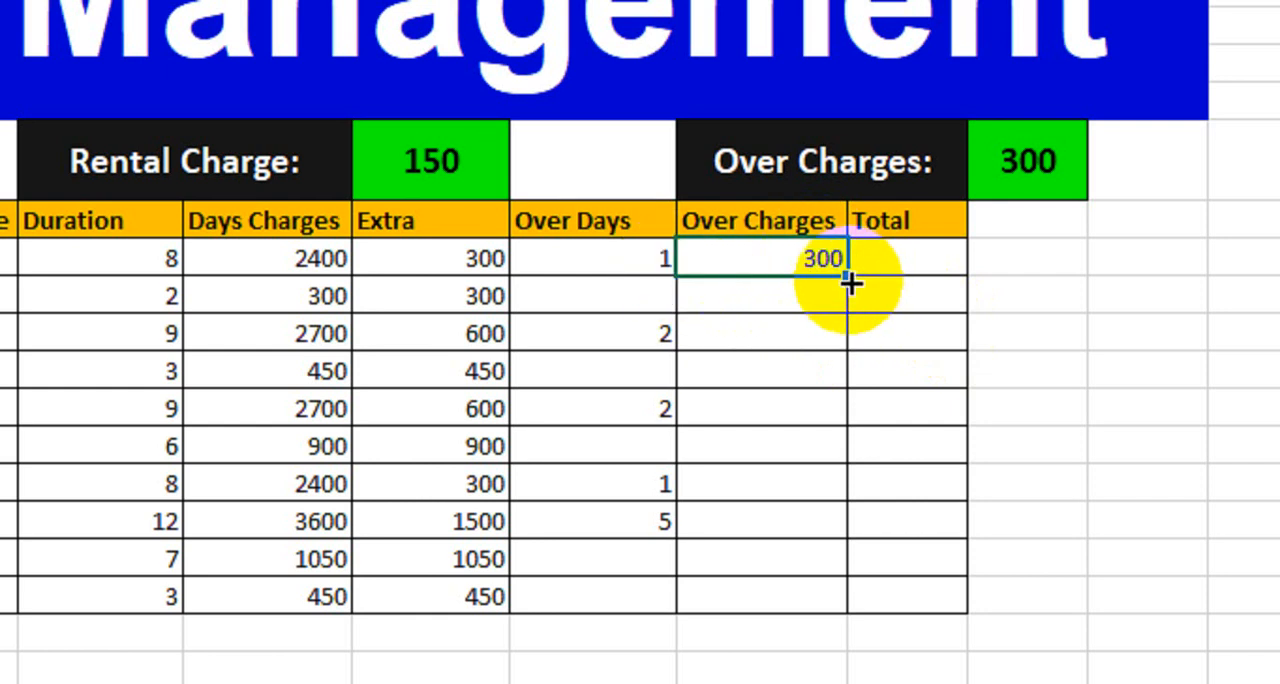
click(471, 262)
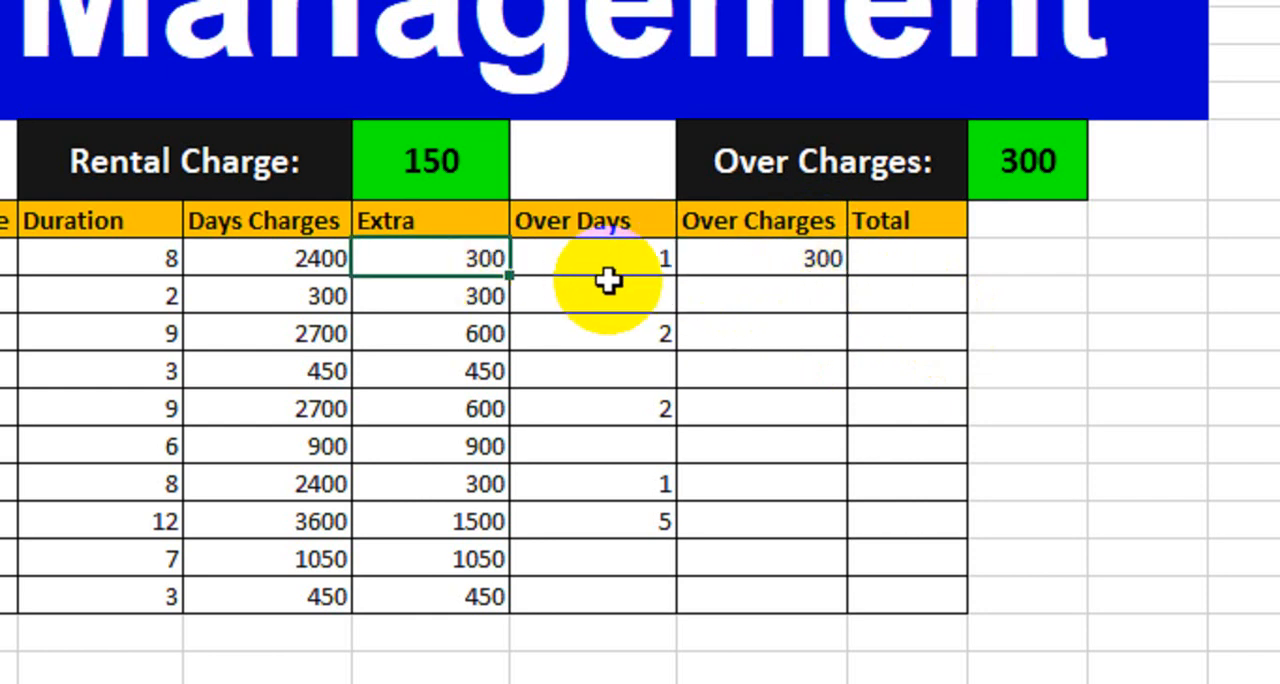
click(826, 272)
drag(847, 277, 810, 605)
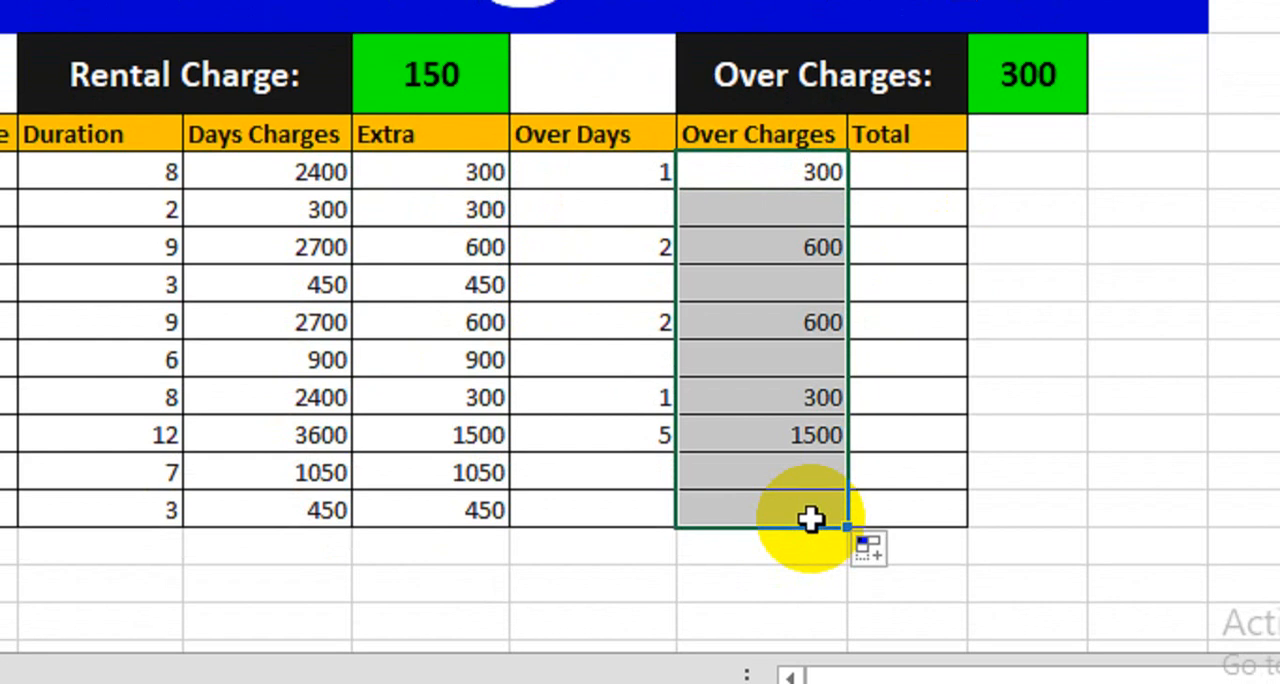
Step: Compare the Over Charges results with the Over Days values, including the rows without overdue days
click(740, 323)
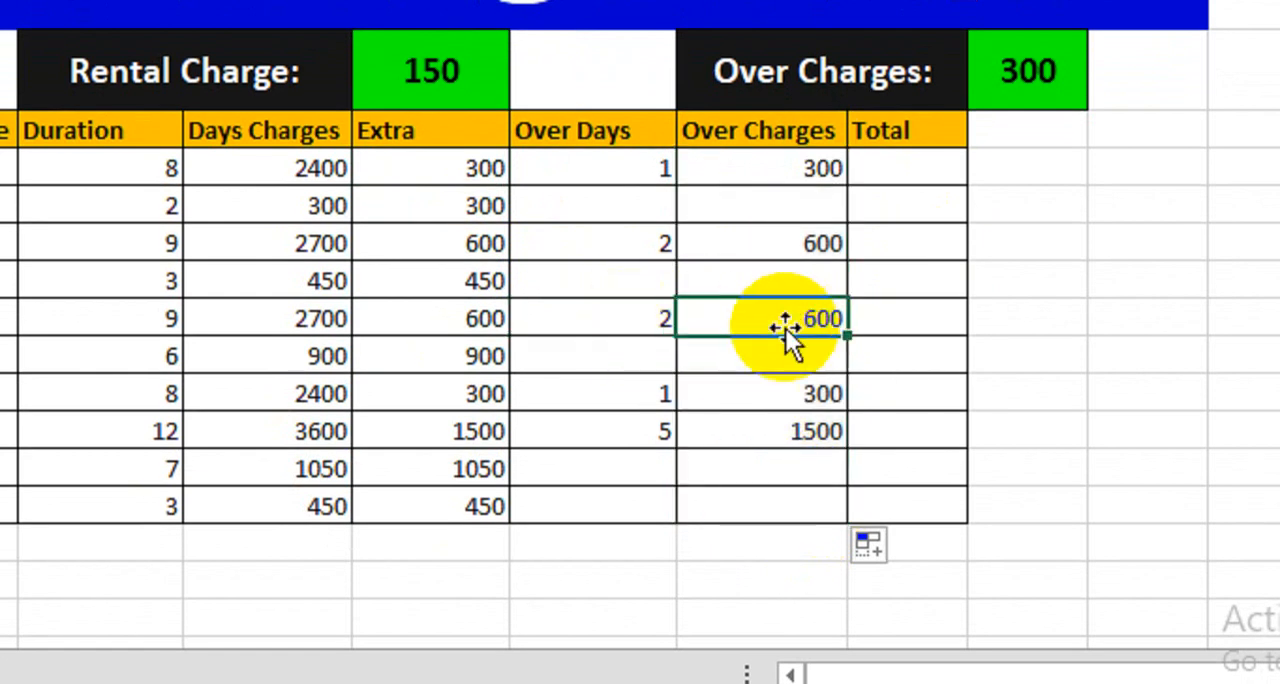
click(651, 390)
click(751, 397)
click(630, 432)
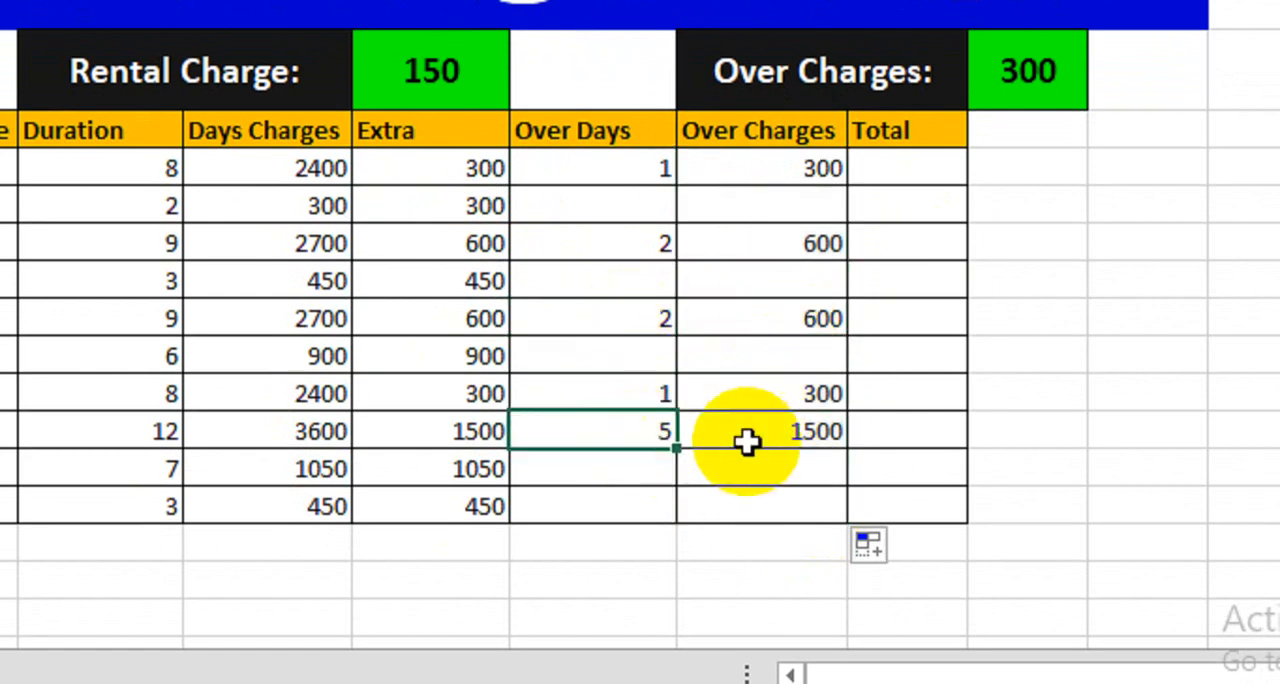
click(748, 440)
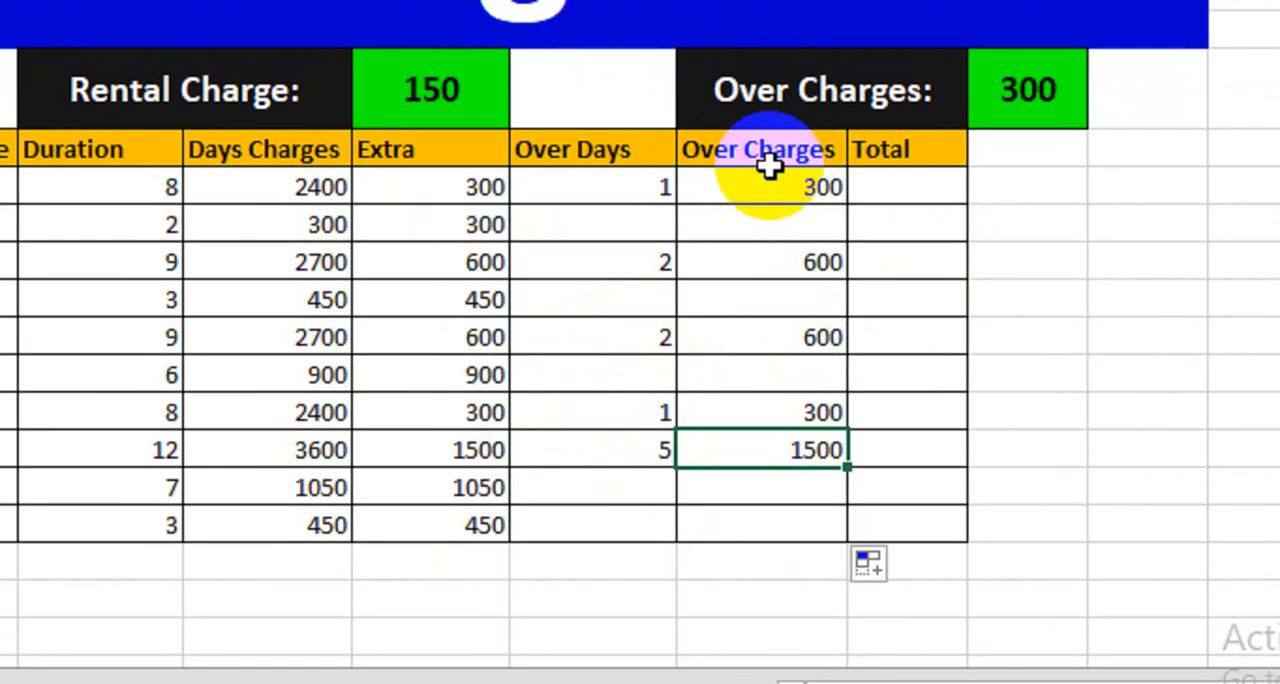
click(762, 214)
click(758, 303)
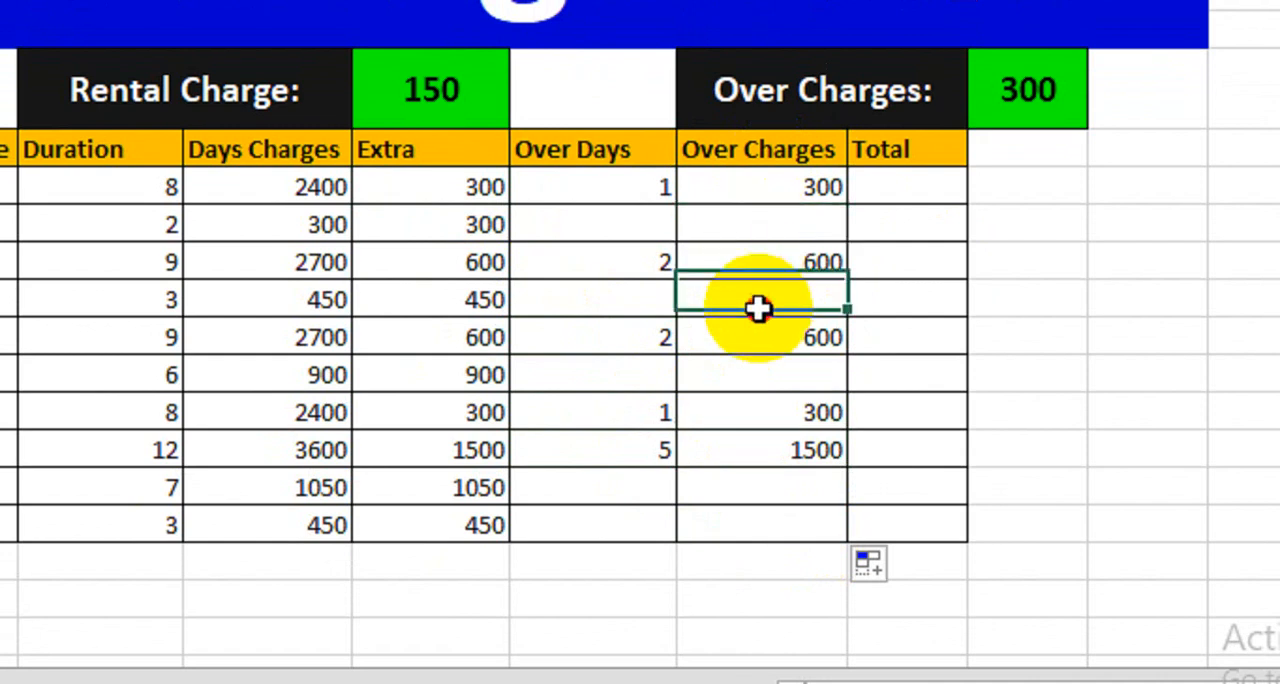
click(757, 377)
click(755, 520)
click(758, 475)
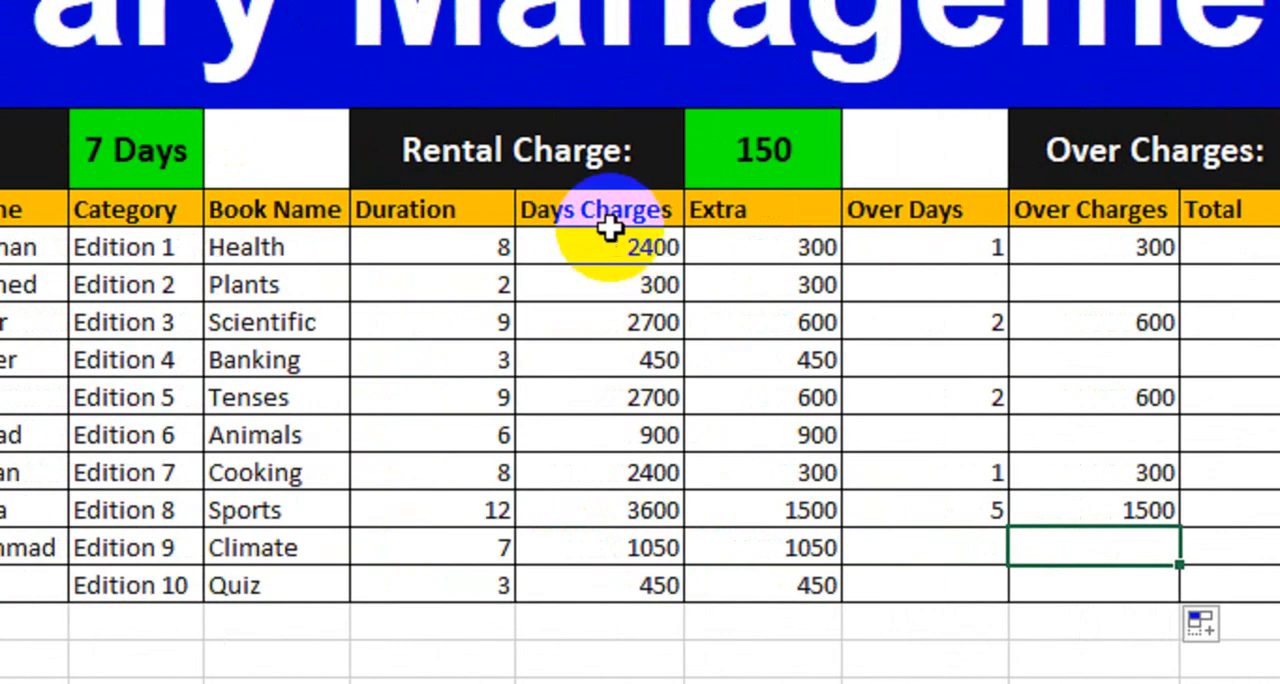
Step: Review the Days Charges column and the Extra amounts of the first four books
drag(608, 224, 560, 575)
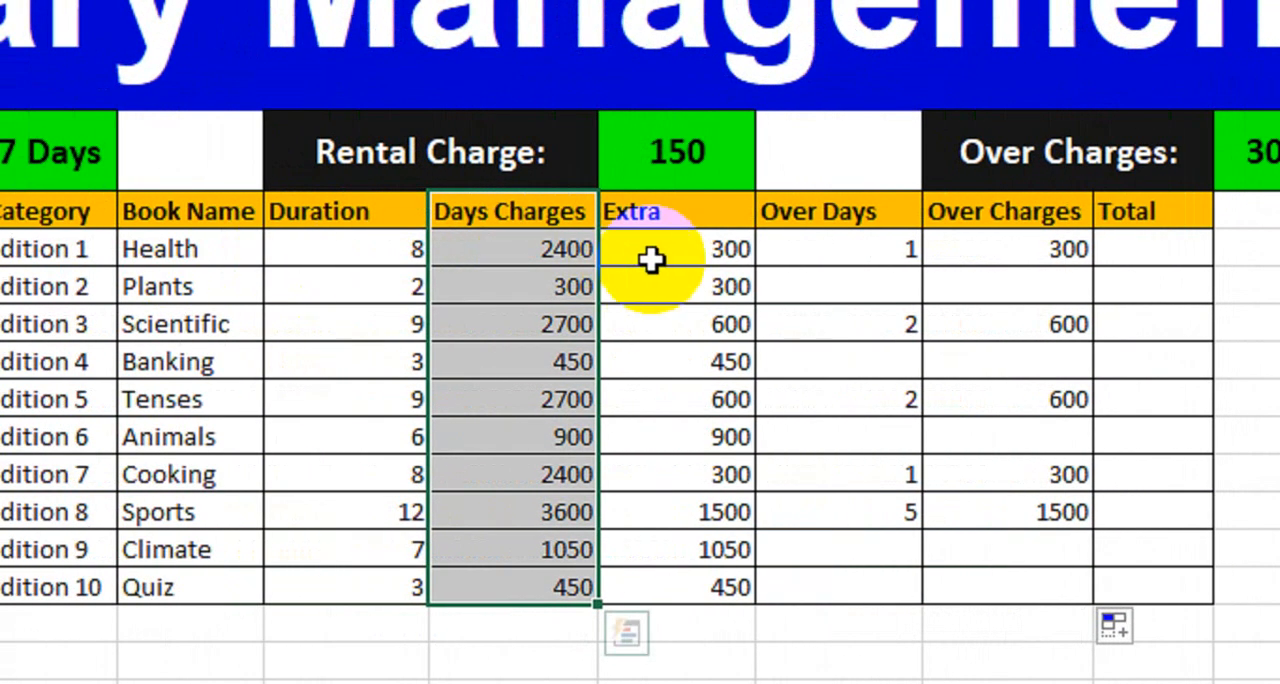
drag(651, 259, 638, 354)
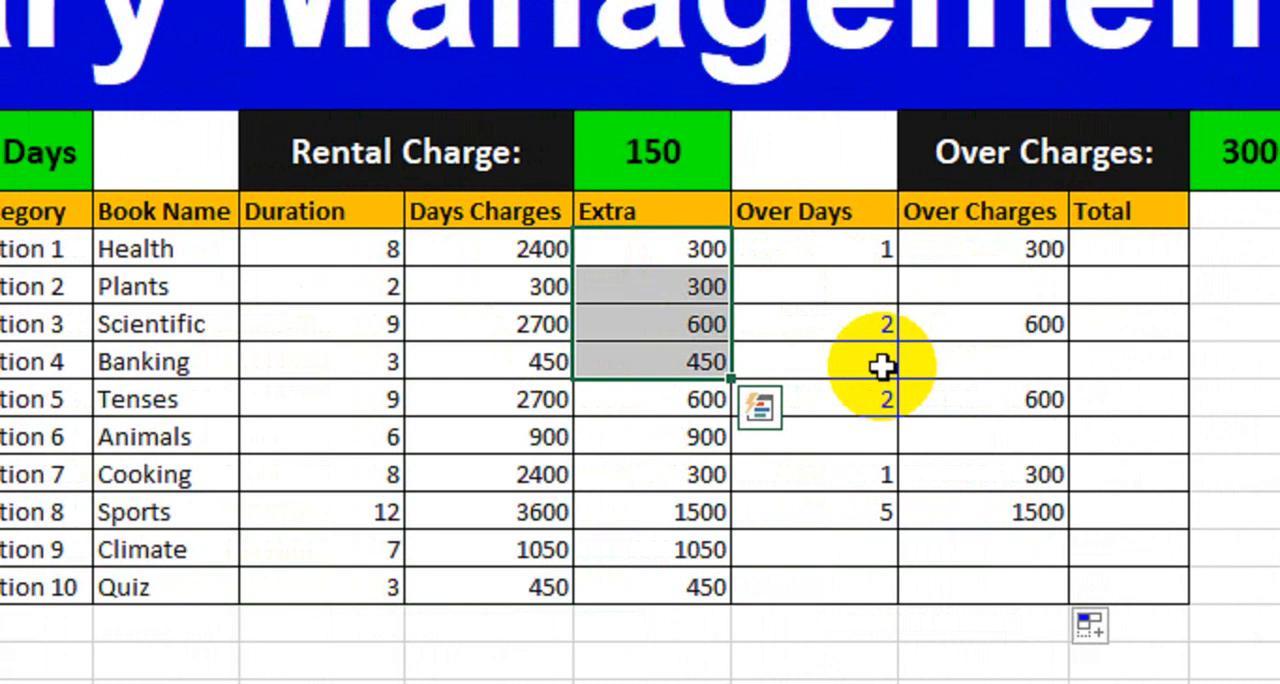
drag(517, 244, 506, 561)
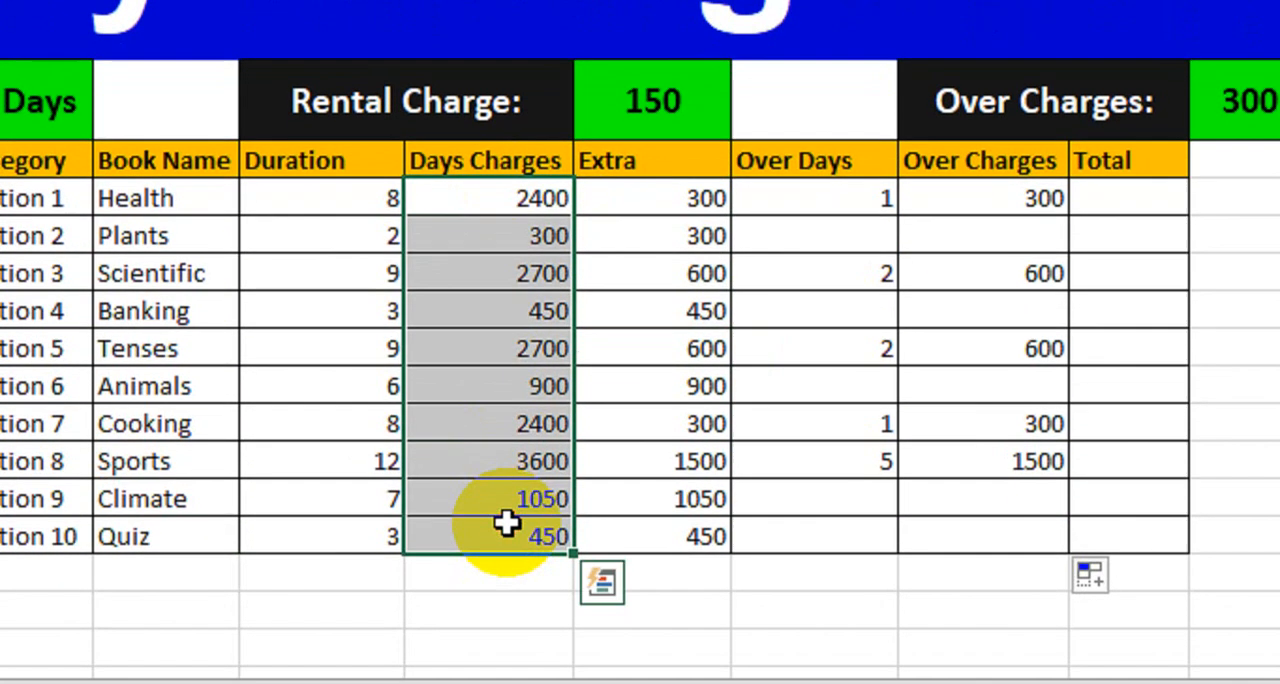
Step: Begin an IF formula in the Health row's Total cell with the logical test H10=I10
click(1112, 236)
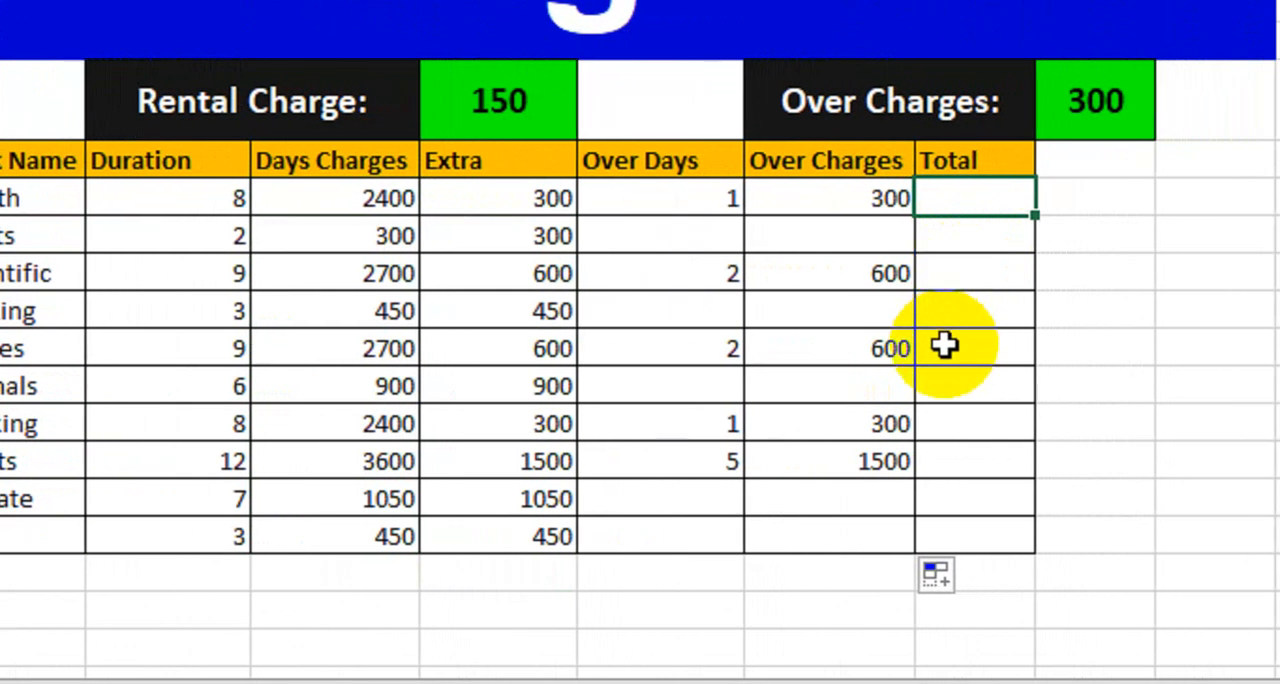
text(=)
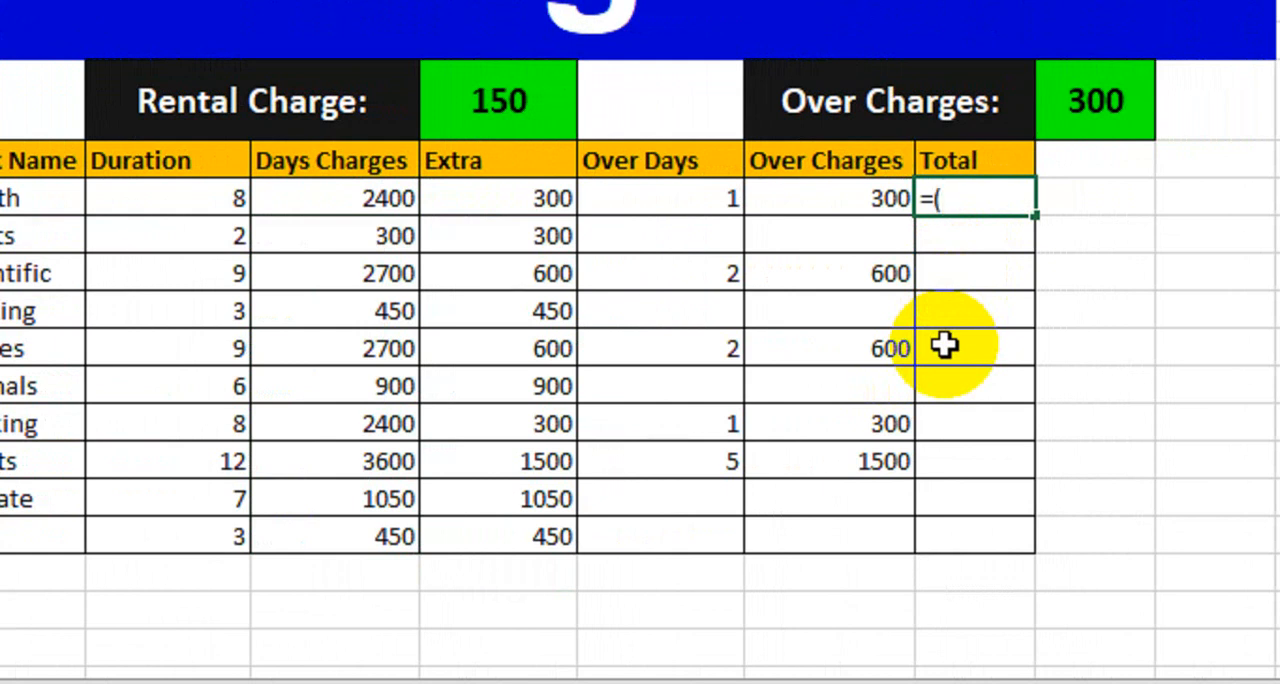
text(()
click(316, 205)
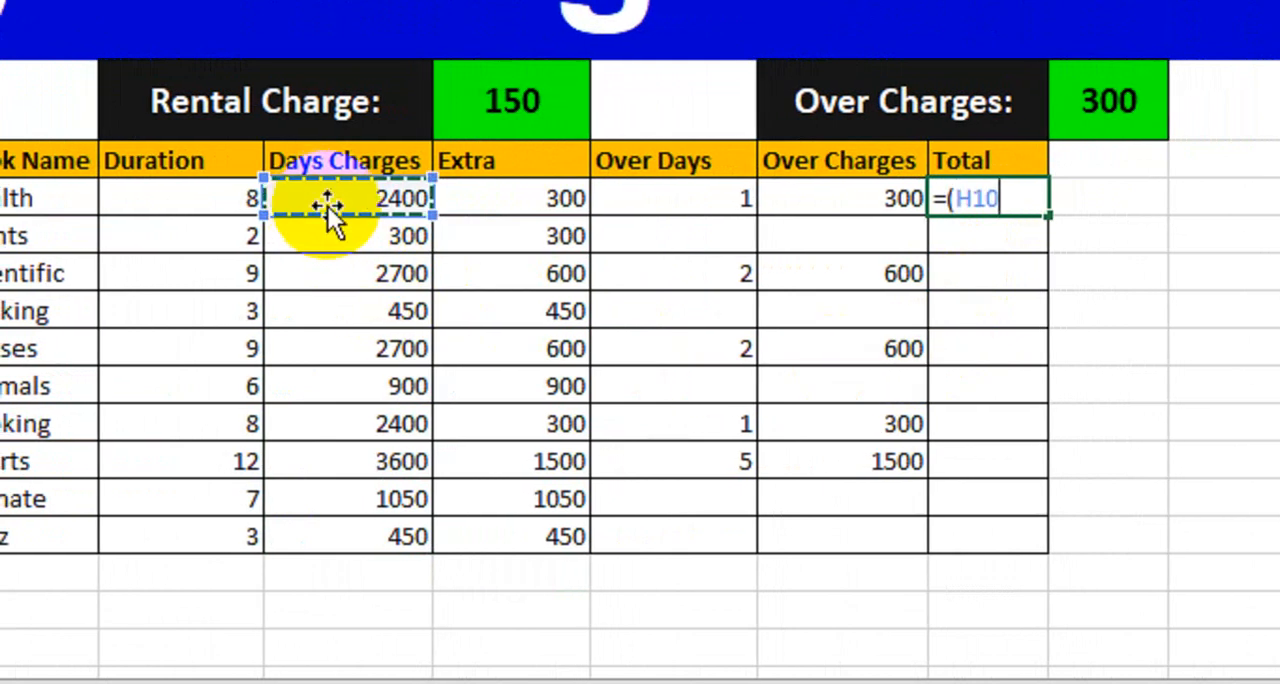
text(=)
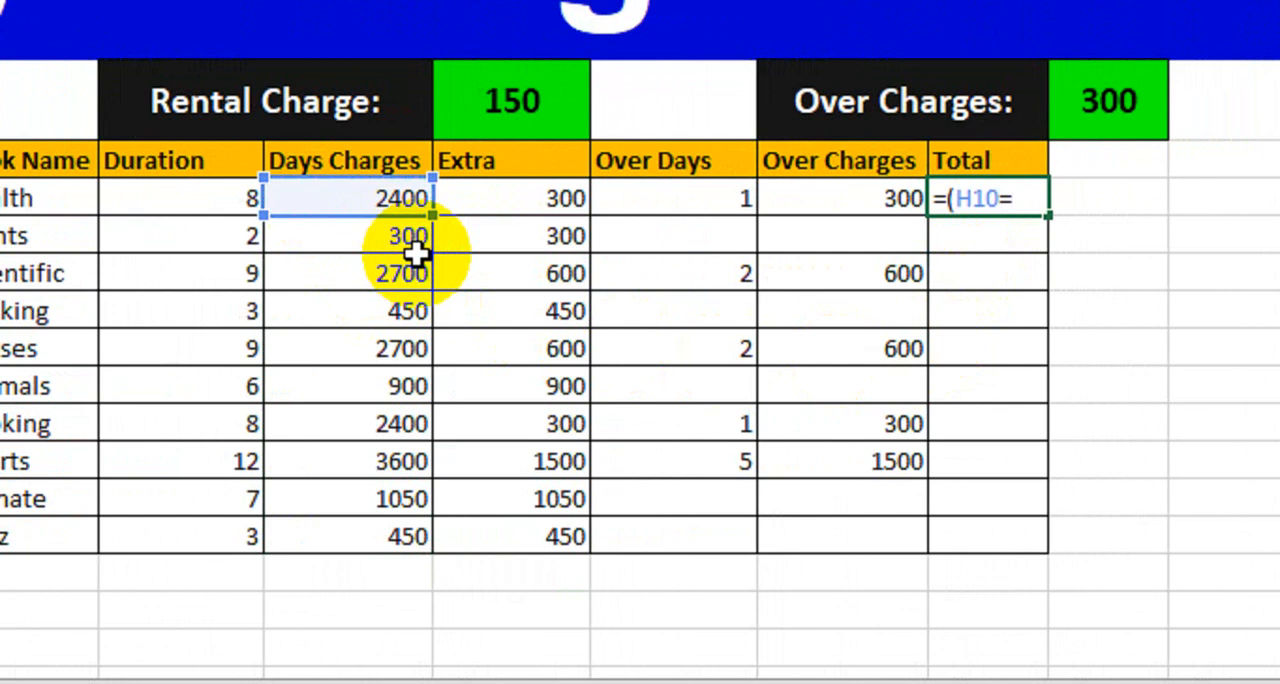
click(520, 198)
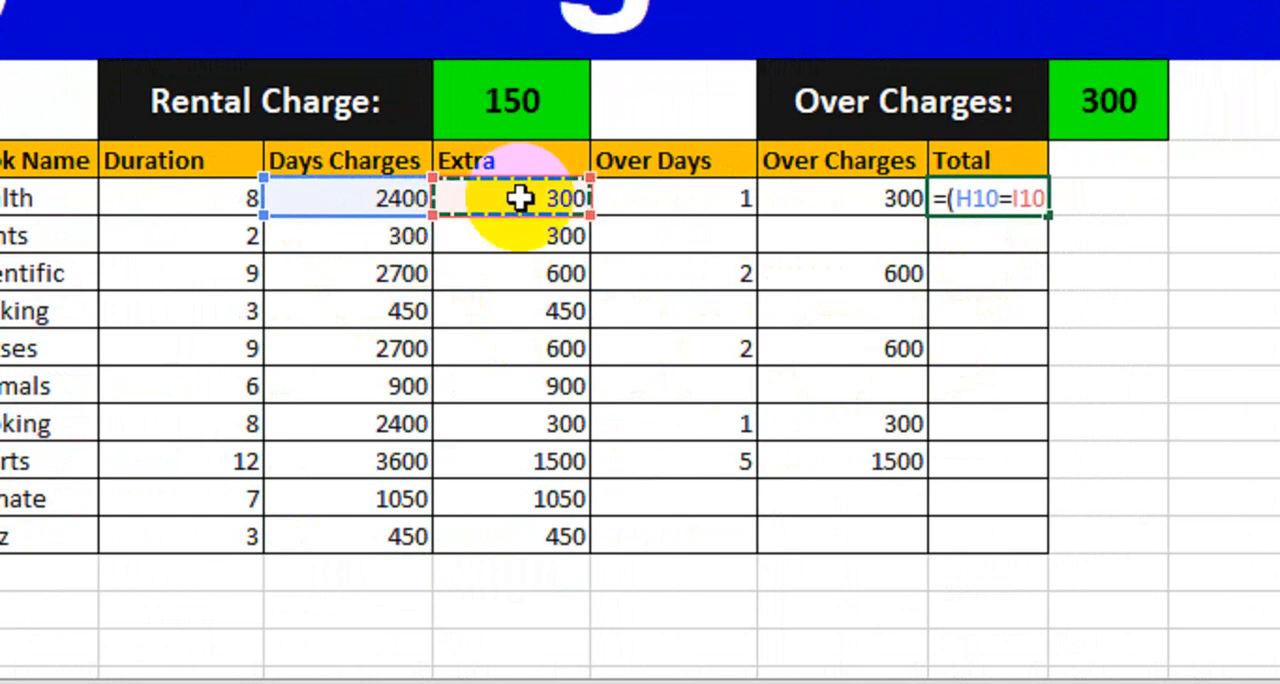
text(,)
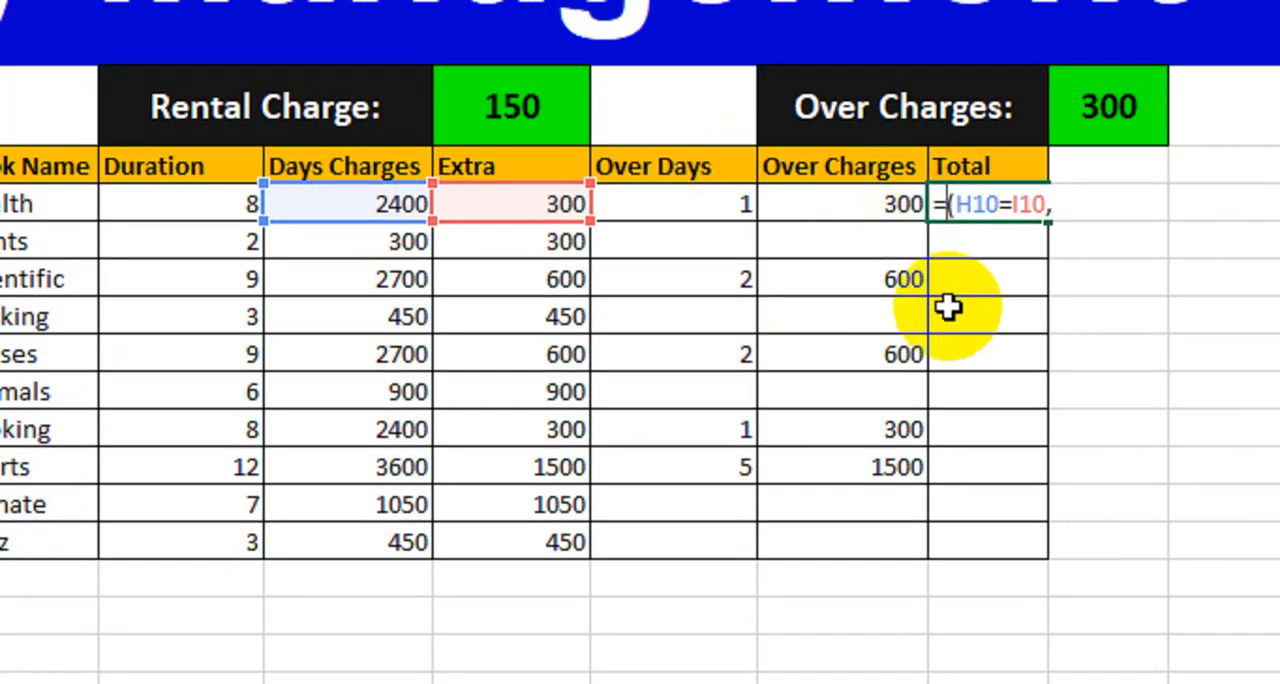
text(IF)
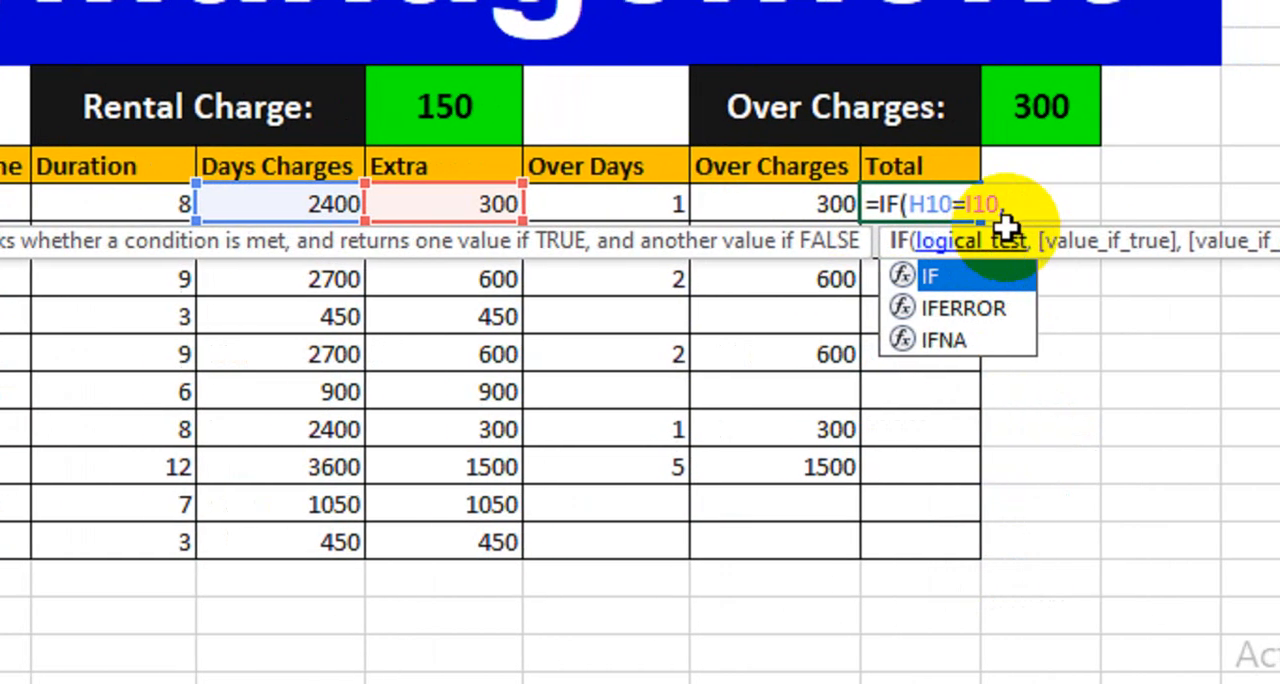
click(1011, 206)
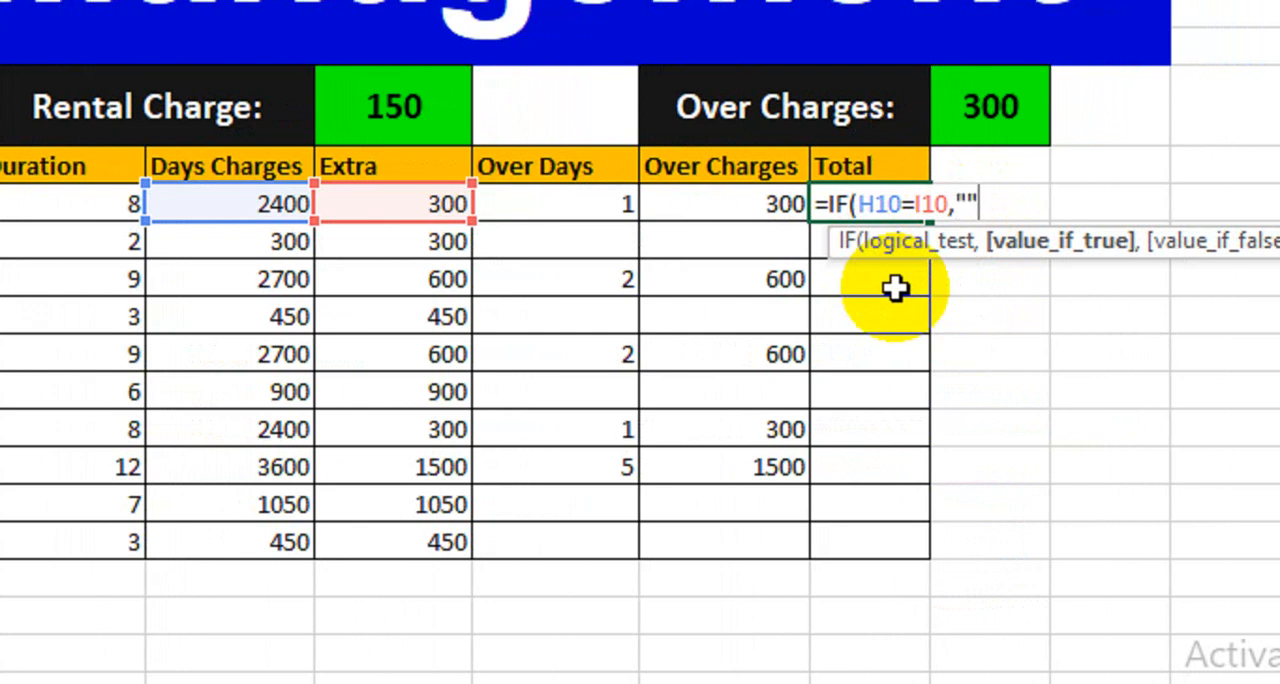
Step: Complete the Total formula with "" if true and SUM(H10:I10) if false, and fill it down through the Quiz row
text("",Sum)
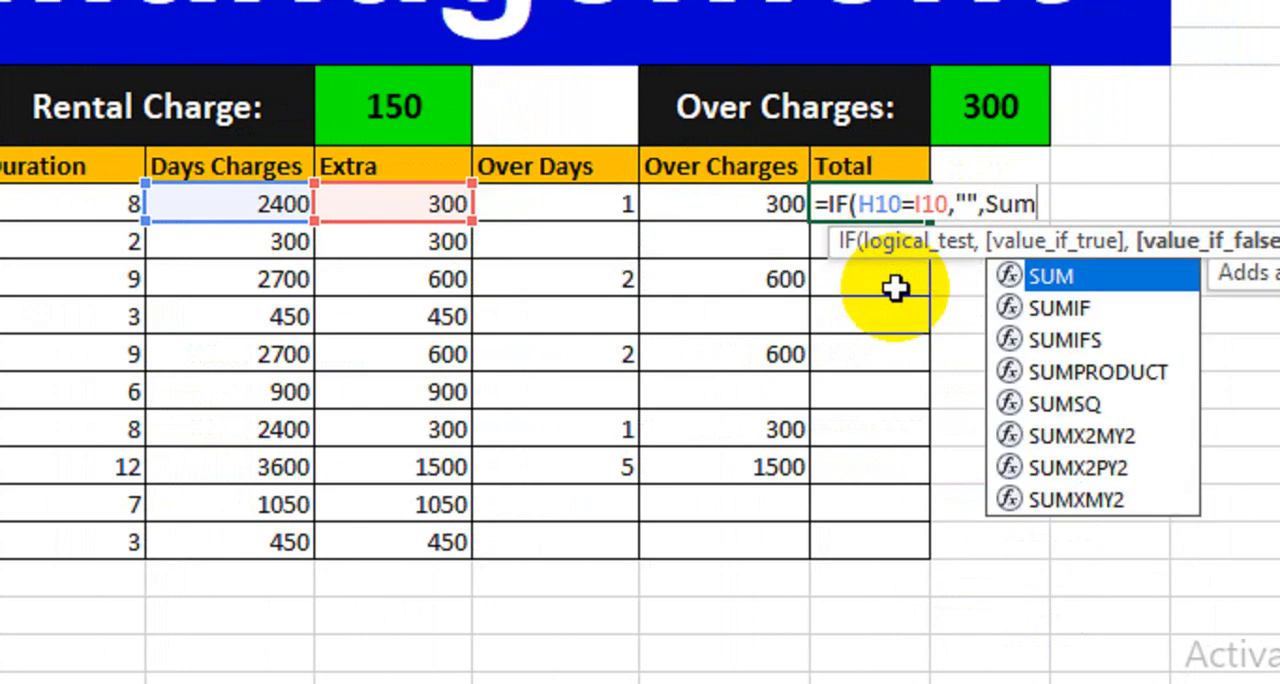
key(Tab)
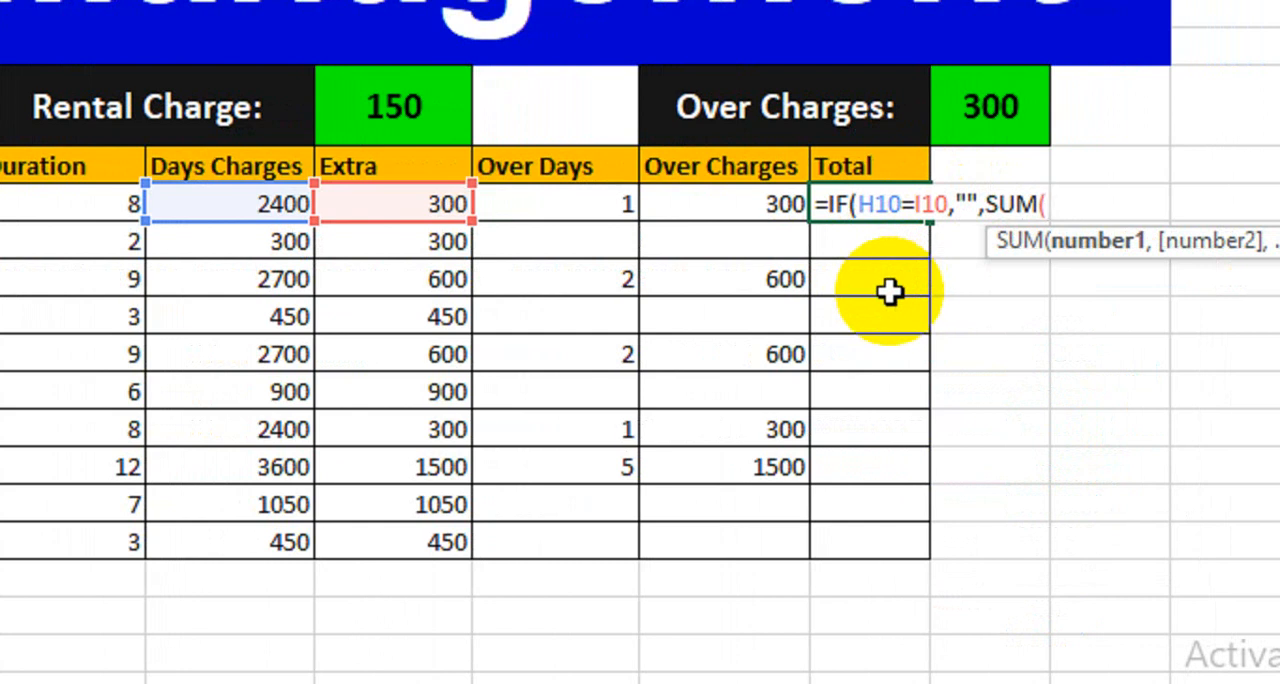
drag(223, 203, 338, 203)
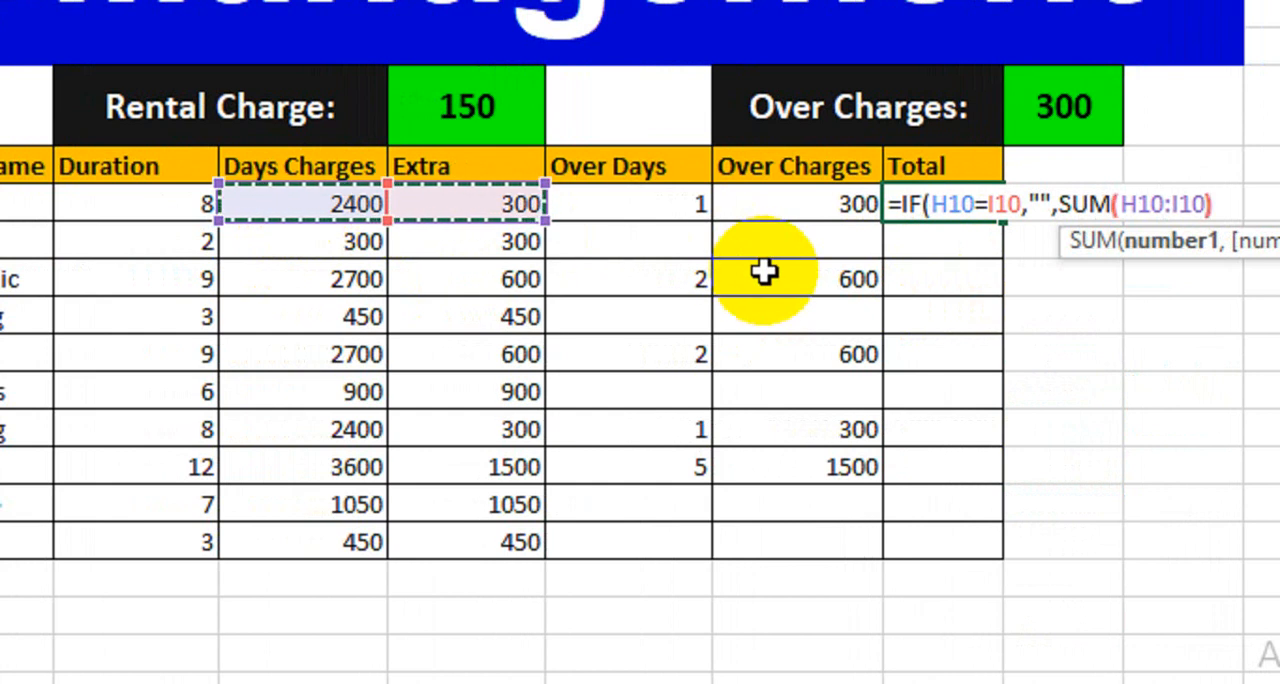
text())
key(Return)
click(452, 242)
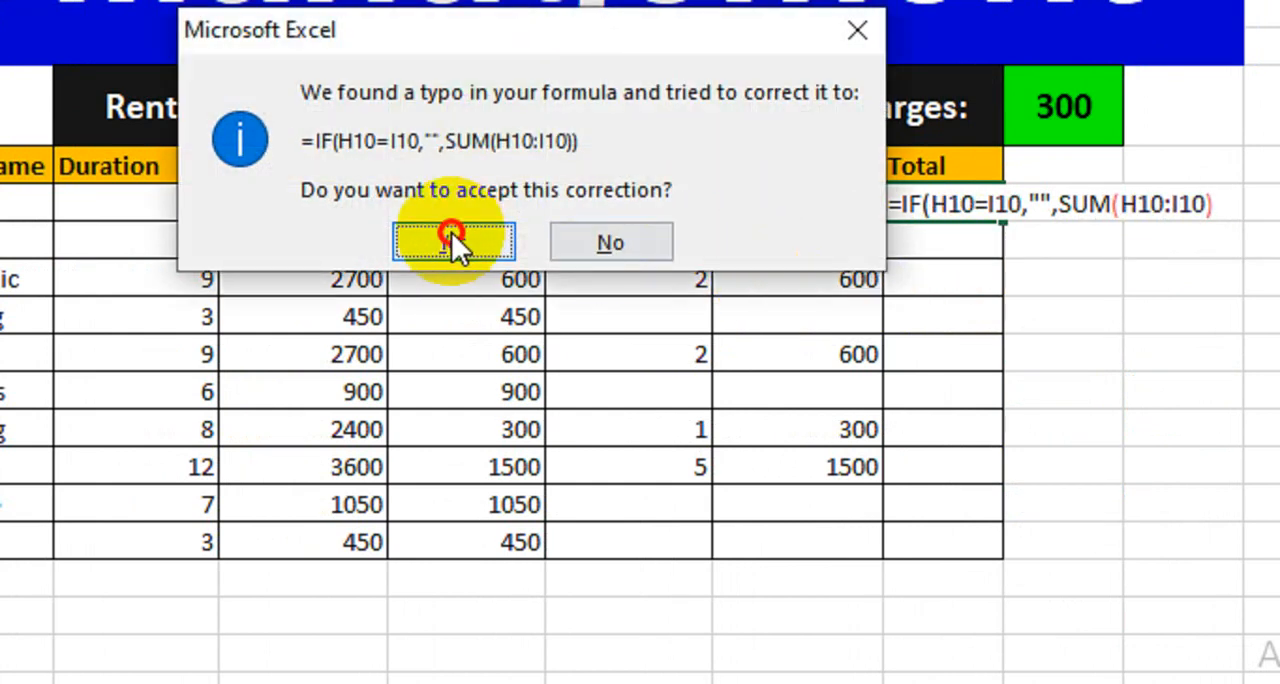
click(960, 203)
drag(997, 219, 980, 545)
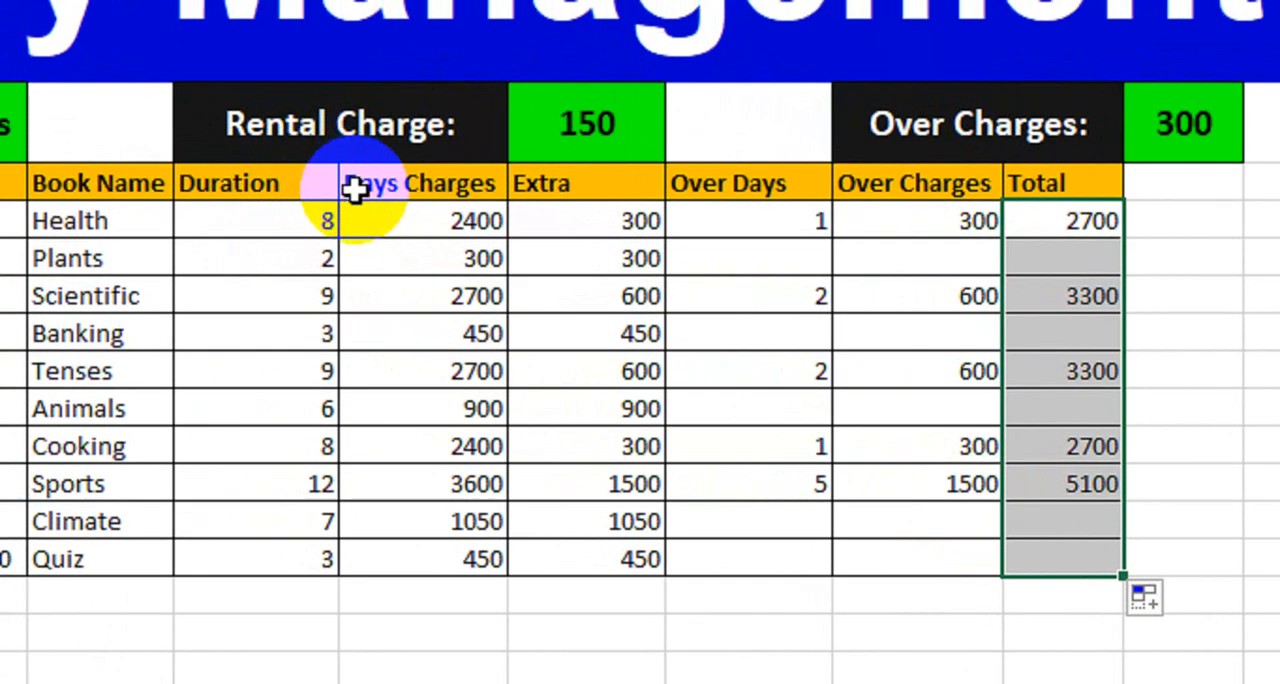
Step: Review the Days Charges and Extra columns alongside the Rental Charge setting and the book rows
drag(244, 137, 423, 154)
drag(530, 197, 543, 578)
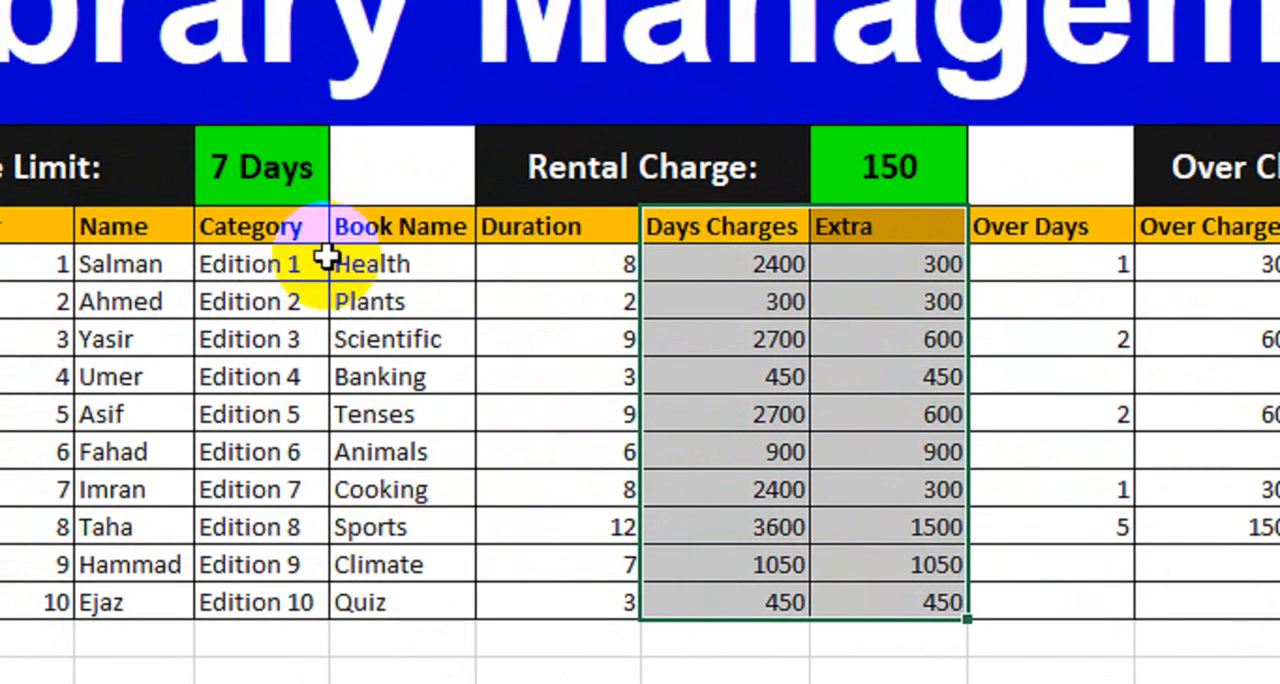
click(324, 299)
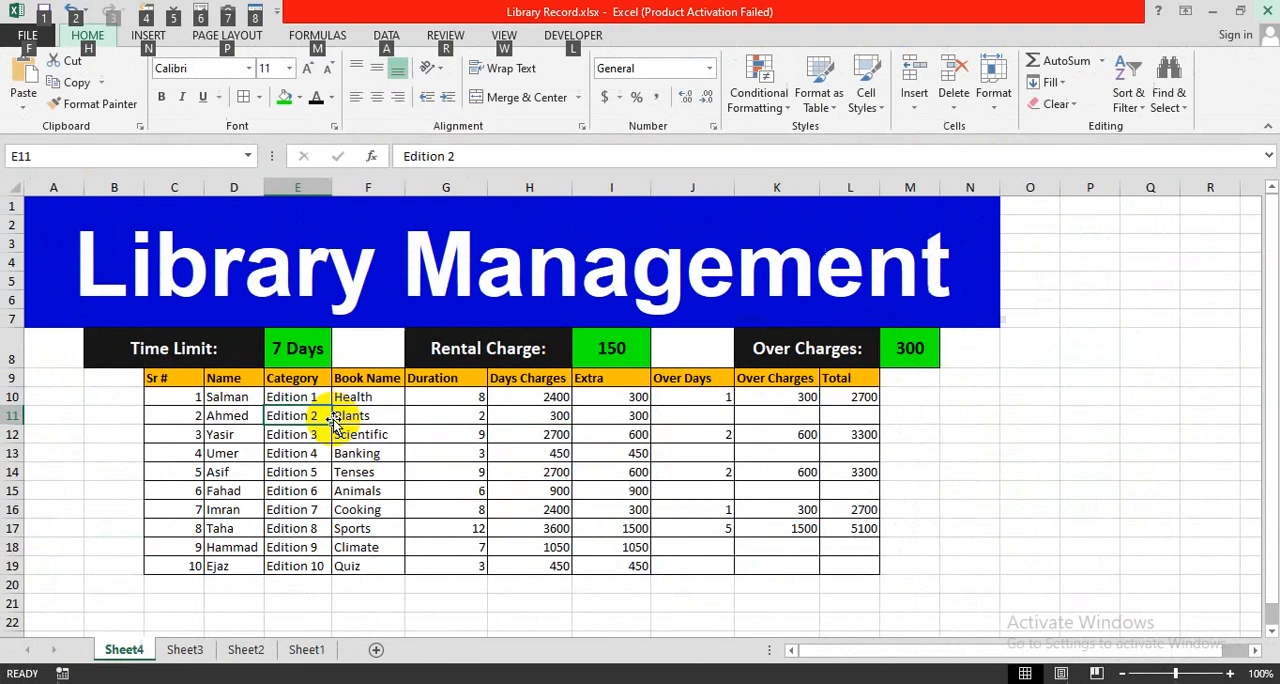